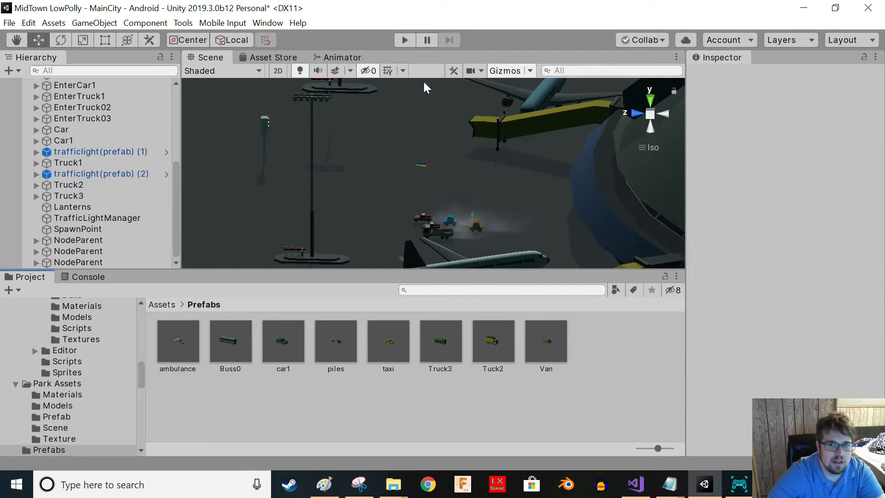
- Navigate around the city scene and select the crossroad road piece near the waterfront
right_click_drag(509, 142, 526, 223)
middle_click_drag(527, 223, 349, 89)
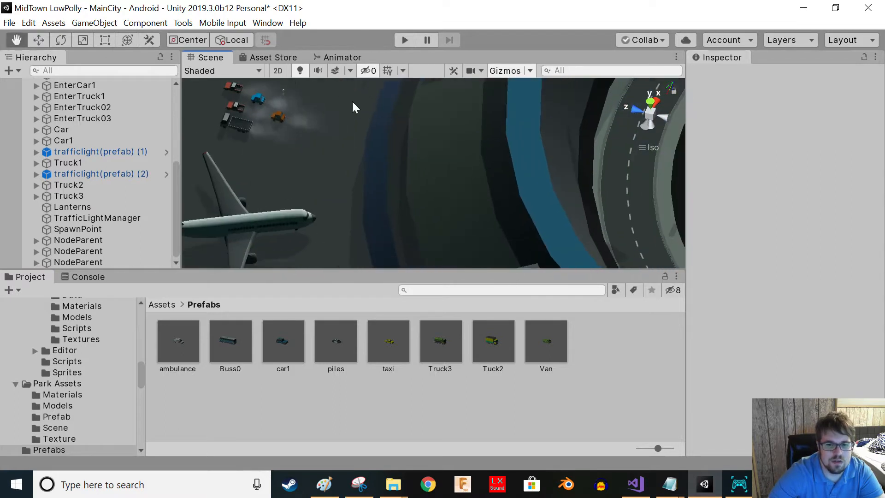
scroll(409, 196, "down", 5)
right_click_drag(410, 196, 434, 207)
middle_click_drag(434, 207, 415, 210)
right_click_drag(431, 194, 418, 195)
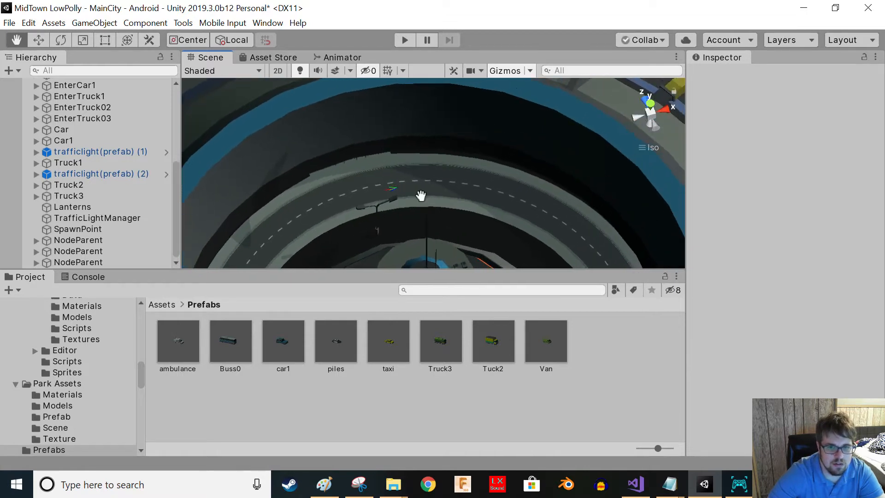
middle_click_drag(418, 195, 475, 181)
mouse_move(475, 181)
right_mouse_down()
mouse_move(428, 191)
mouse_move(357, 181)
mouse_move(423, 154)
mouse_move(484, 175)
right_mouse_up()
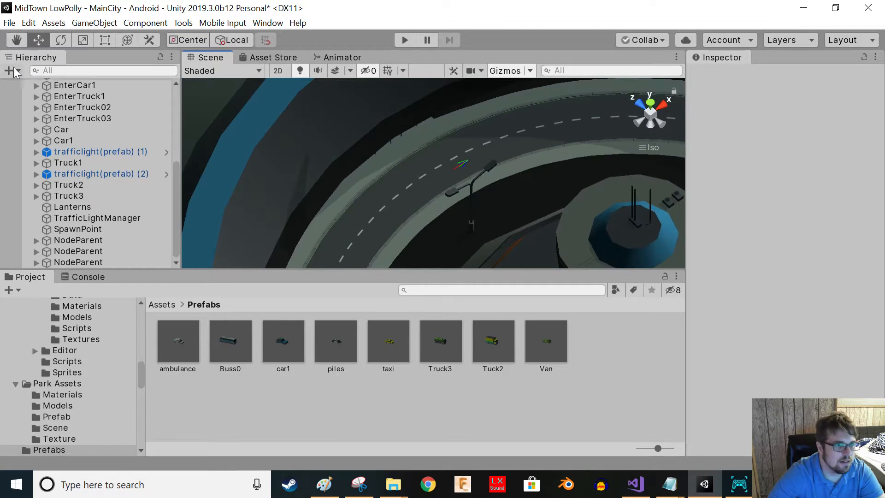
right_click_drag(565, 174, 387, 188)
middle_click_drag(387, 189, 350, 210)
right_click_drag(316, 209, 328, 192)
scroll(384, 177, "down", 10)
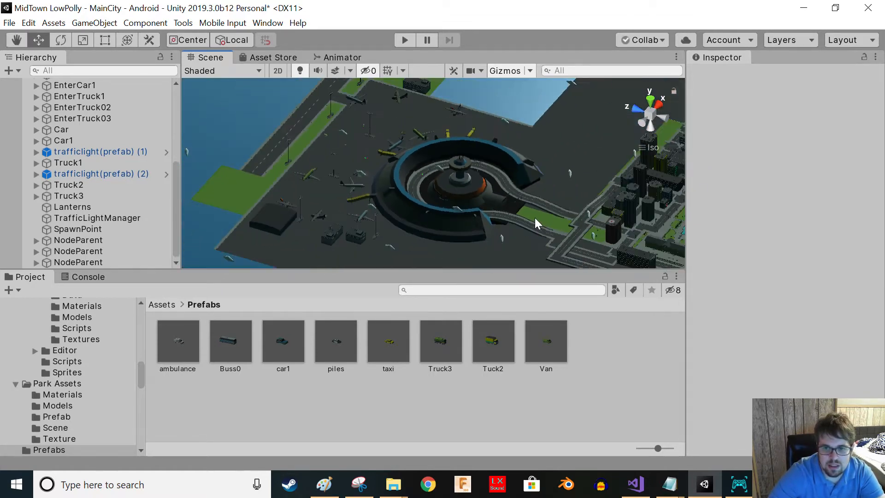
middle_click_drag(535, 218, 233, 138)
right_click_drag(516, 231, 387, 256)
middle_click_drag(631, 220, 537, 179)
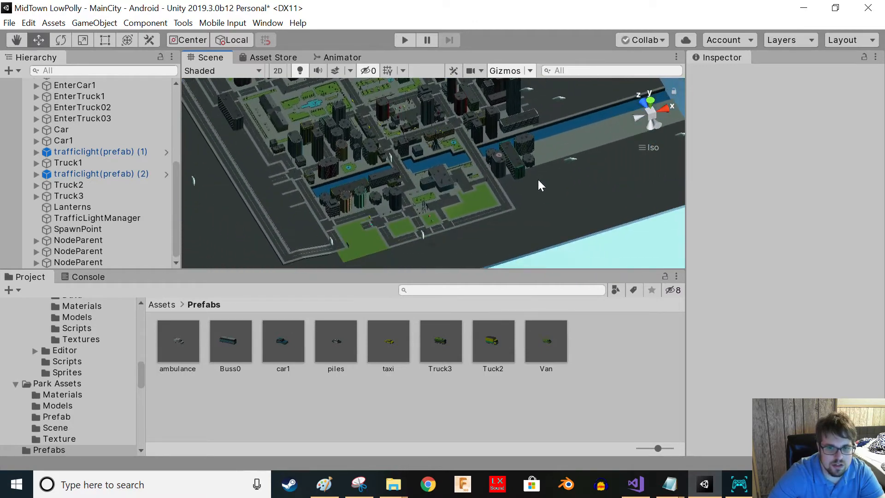
right_click_drag(538, 180, 383, 240)
right_click_drag(416, 167, 333, 170)
middle_click_drag(334, 170, 255, 197)
scroll(435, 180, "up", 20)
right_click_drag(435, 179, 338, 214)
left_click(259, 222)
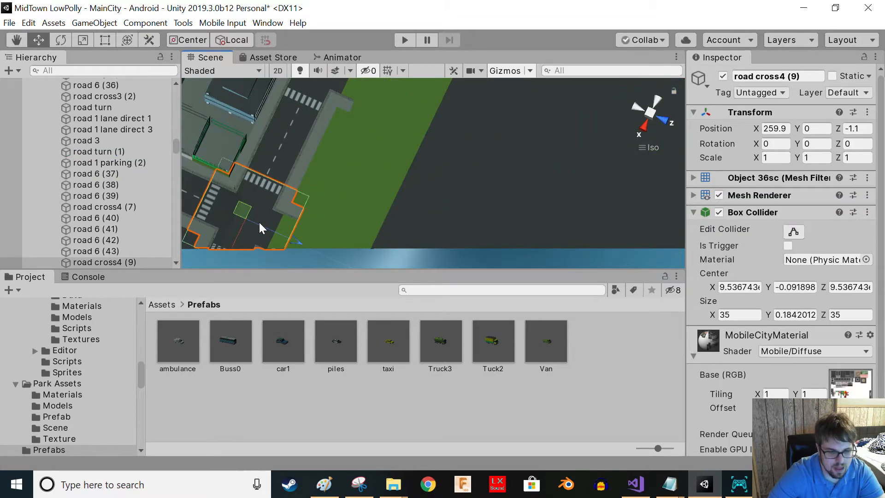
- Frame the selected crossroad and orbit around it to view the intersection from above
key("f")
right_click_drag(457, 211, 359, 162)
middle_click_drag(411, 161, 338, 156)
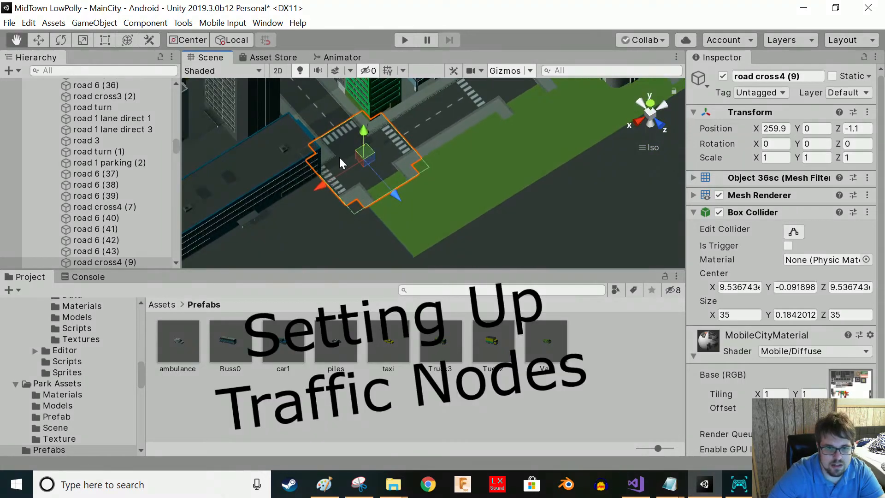
scroll(350, 176, "up", 5)
right_click_drag(416, 215, 503, 152)
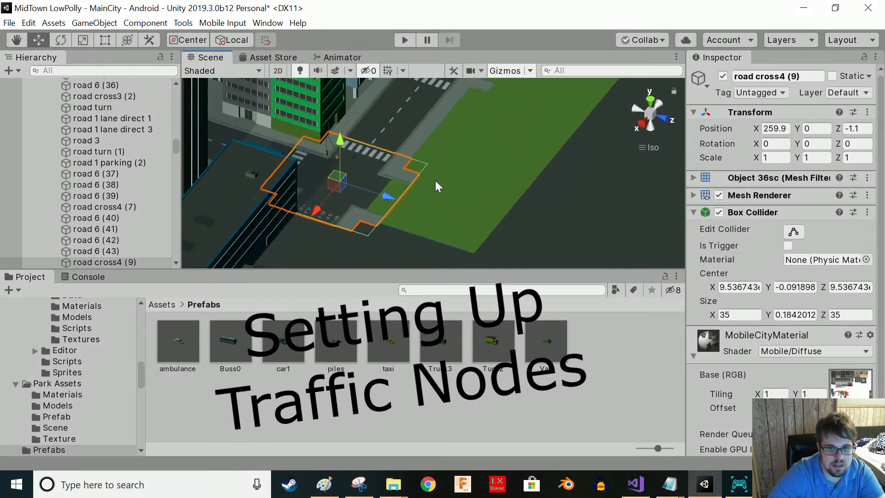
right_click_drag(458, 201, 377, 257)
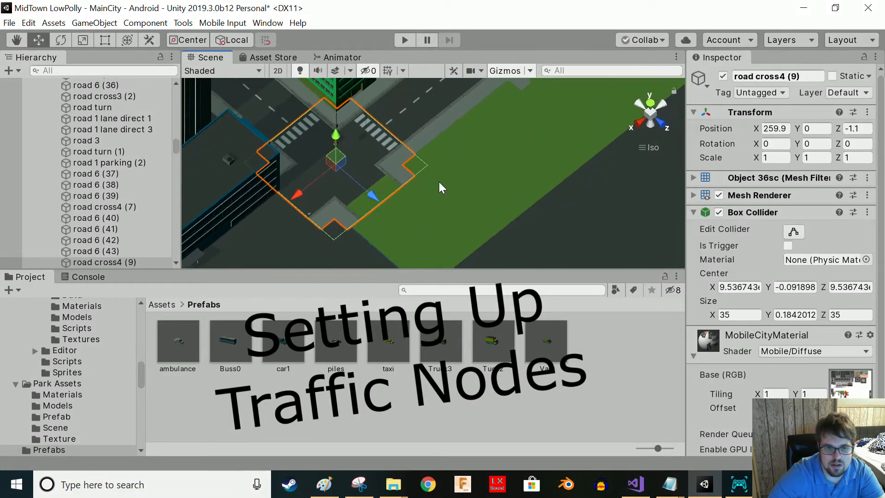
middle_click_drag(486, 154, 342, 201)
right_click_drag(421, 150, 369, 180)
middle_click_drag(466, 99, 331, 231)
right_click_drag(338, 223, 472, 152)
middle_click_drag(483, 185, 295, 120)
middle_click_drag(546, 188, 415, 184)
right_click_drag(415, 184, 441, 187)
middle_click_drag(422, 184, 443, 147)
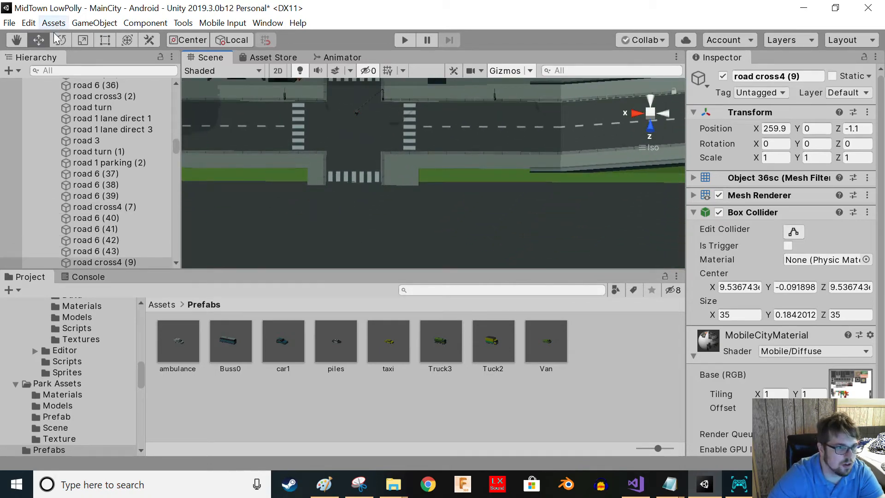
- Select the SpawnPoint object and inspect its spawn amount, spawn delay and vehicle prefab settings
scroll(140, 152, "up", 5)
scroll(139, 149, "up", 6)
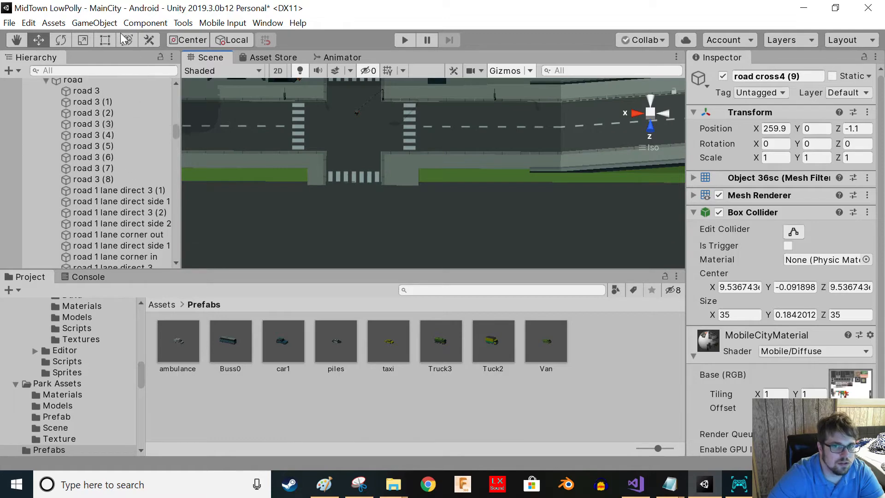
left_click(84, 23)
mouse_move(102, 173)
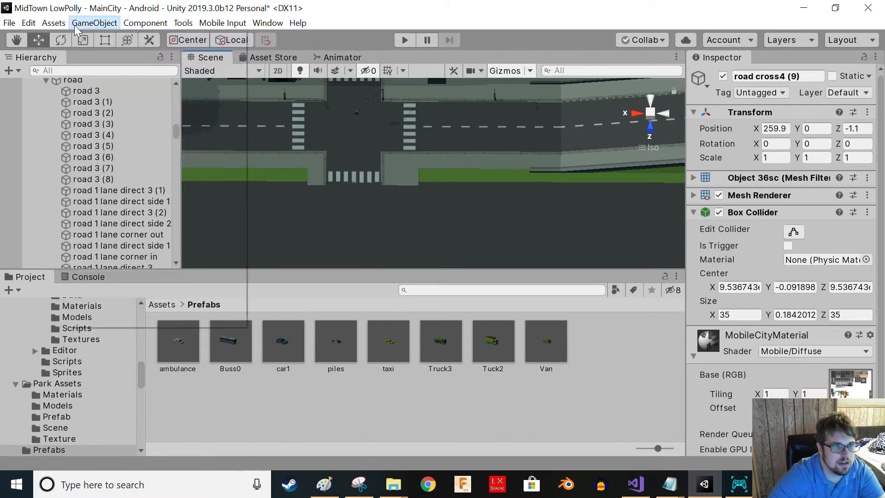
left_click(16, 174)
scroll(87, 181, "down", 5)
left_click_drag(174, 137, 179, 286)
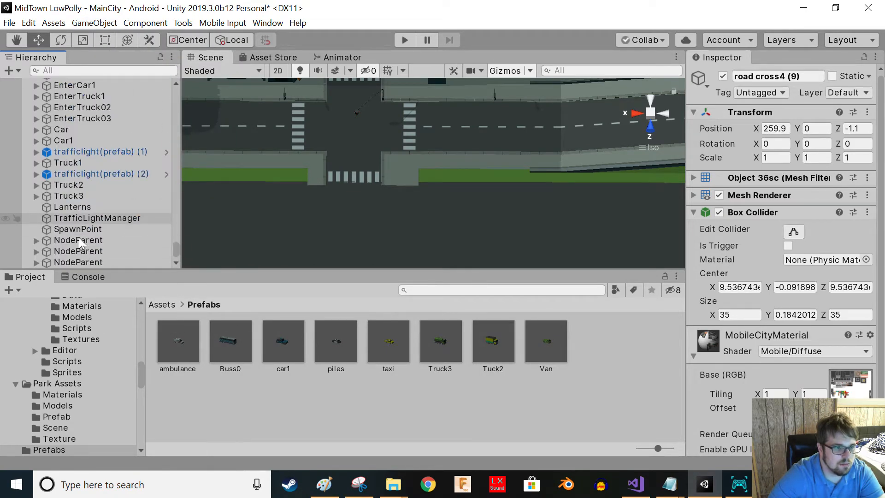
left_click(68, 232)
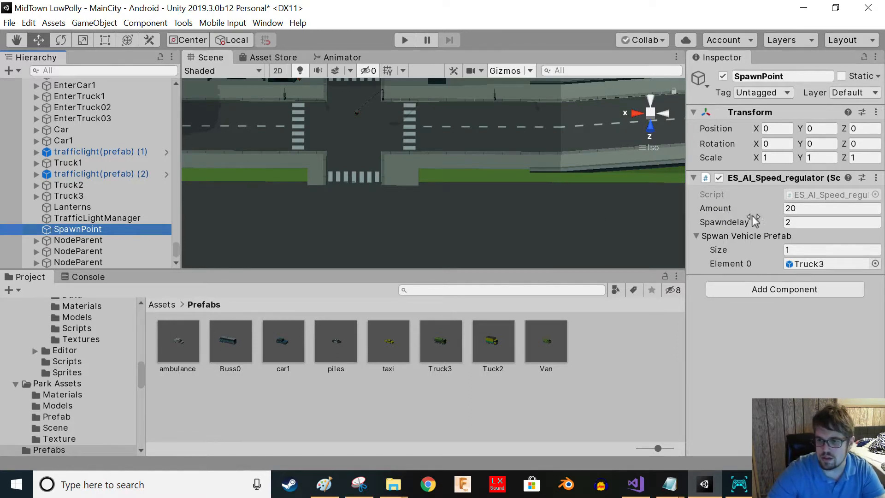
left_click(811, 207)
left_click(807, 219)
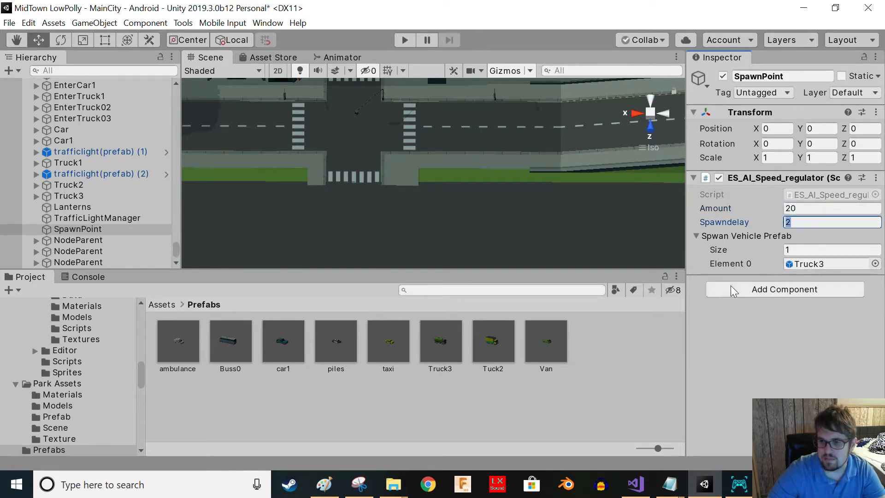
key("Tab")
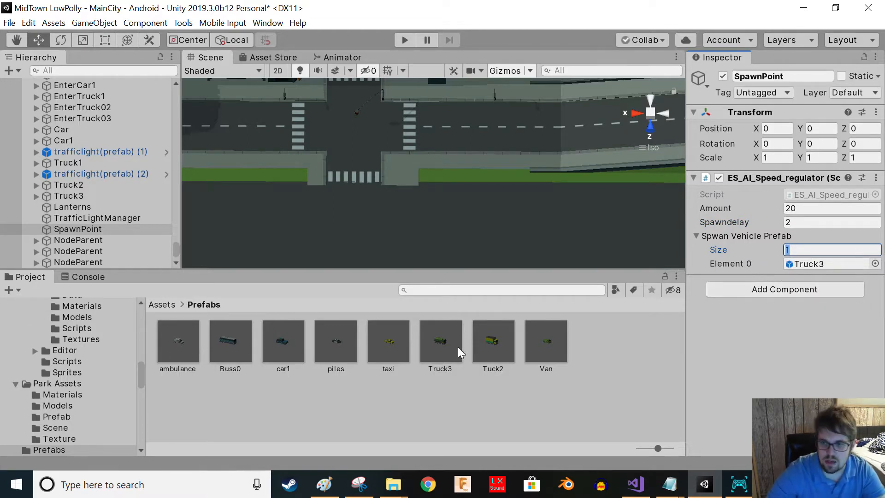
- Browse the vehicle prefabs in the Prefabs folder, checking Tuck2, Truck3, taxi, piles and ambulance
left_click(169, 383)
left_click(505, 352)
left_click(428, 352)
left_click(389, 352)
left_click(337, 344)
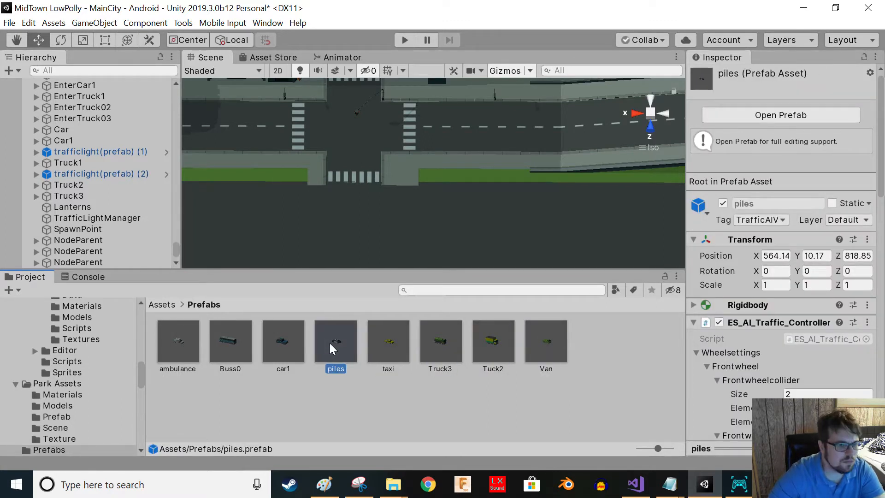
left_click(181, 350)
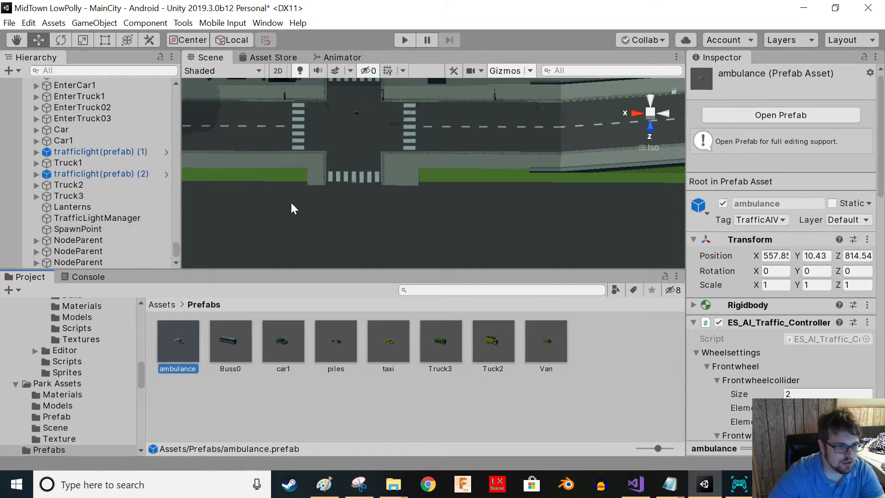
- Select a NodeParent and add a new path with Easy Traffic System's AddPathParent command
left_click(79, 229)
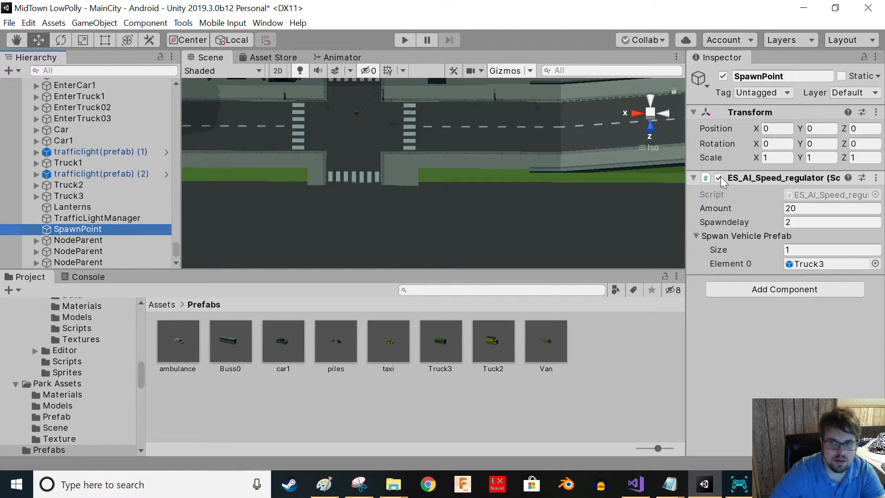
left_click(78, 240)
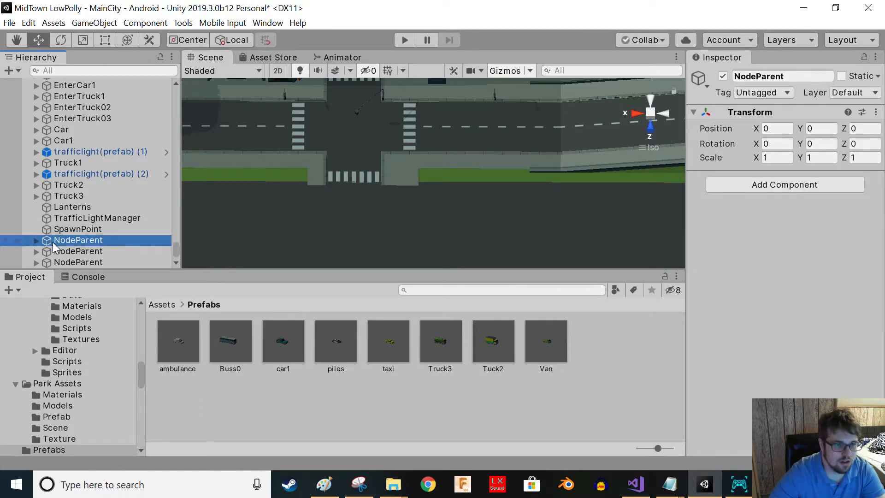
left_click(94, 23)
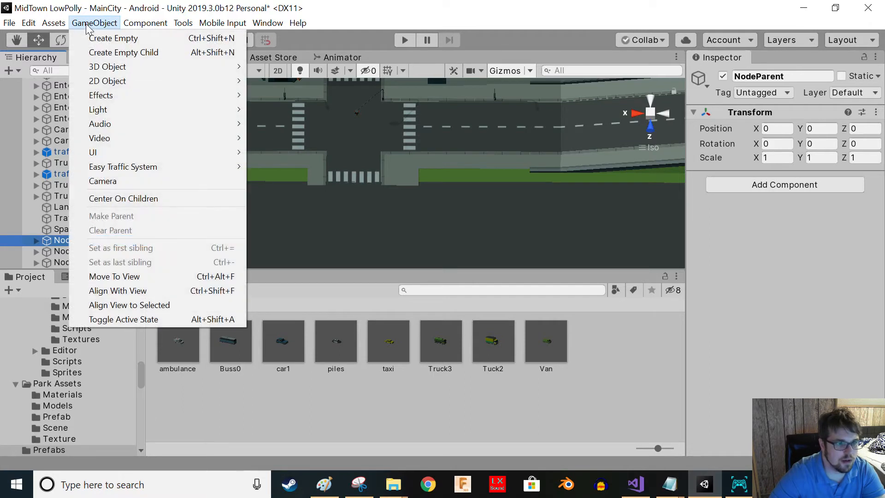
mouse_move(140, 170)
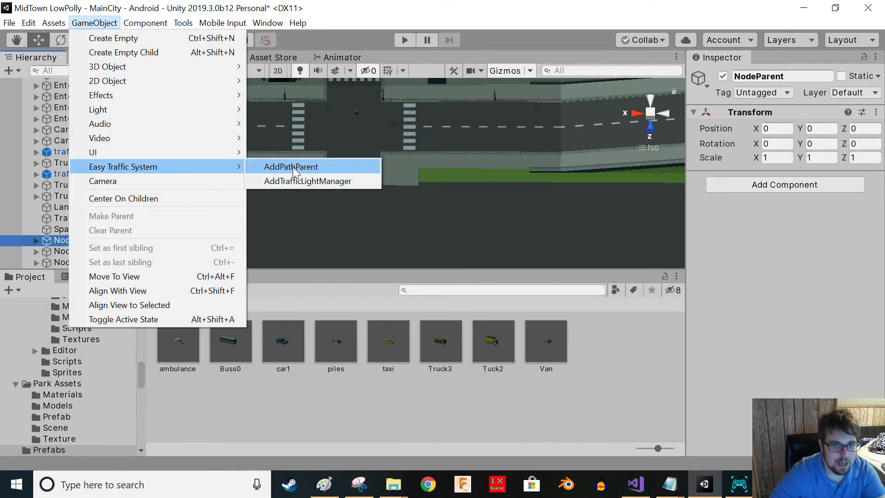
left_click(345, 170)
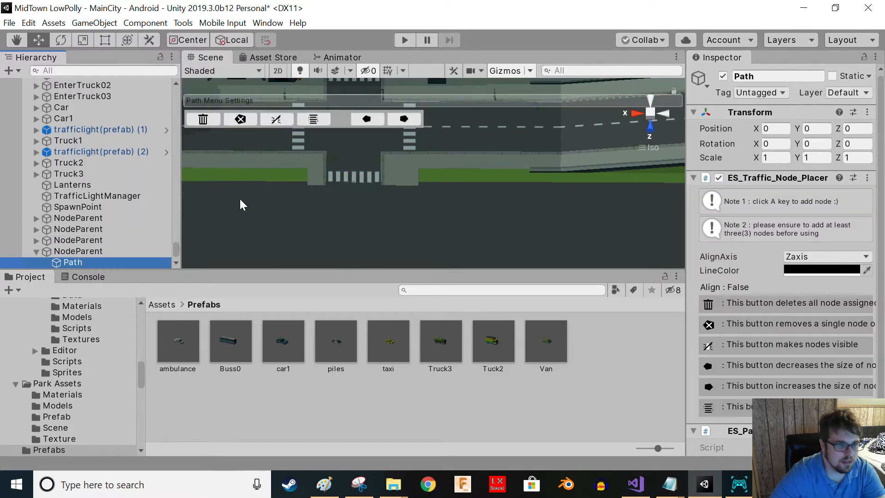
- Set the path's line colour to yellow, C3B82B
right_click_drag(305, 213, 258, 120)
middle_click_drag(332, 169, 322, 221)
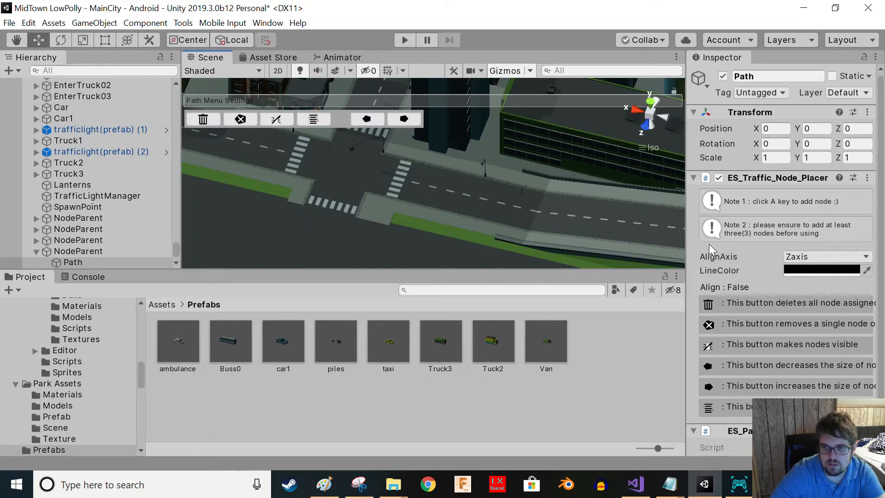
left_click(790, 272)
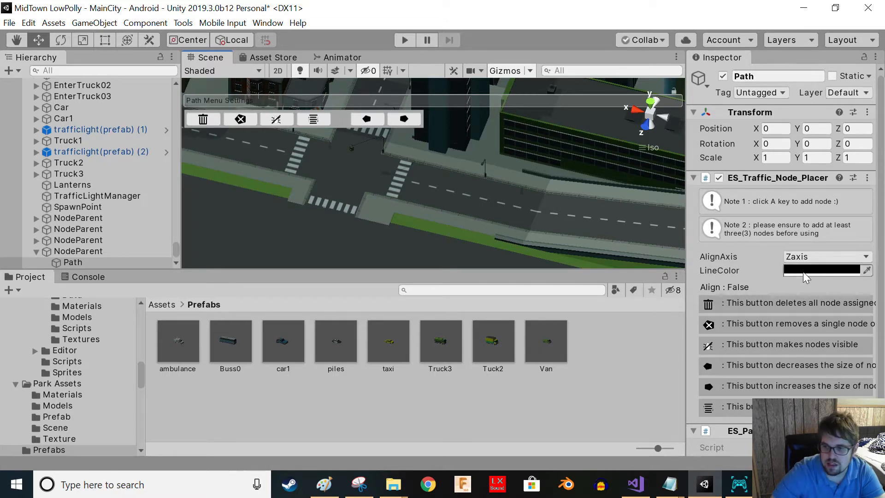
left_click_drag(252, 214, 245, 198)
left_click_drag(223, 242, 223, 238)
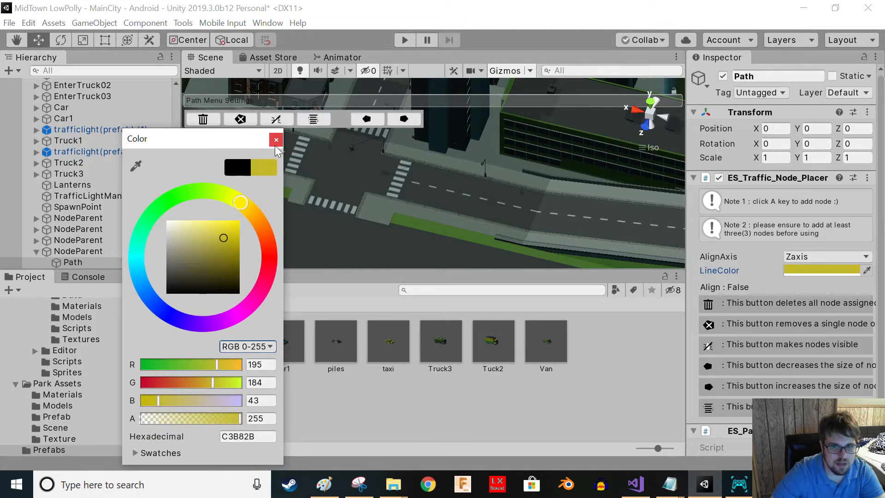
left_click(276, 140)
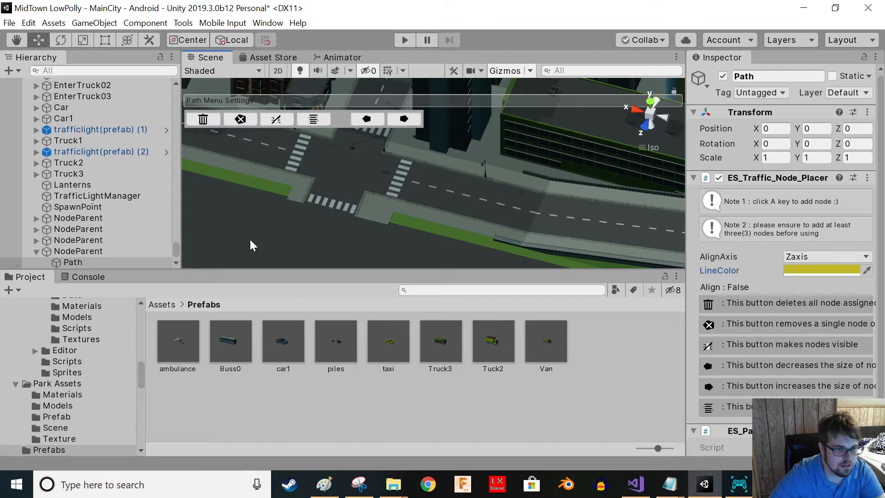
- Add the first path node at the crosswalk of the intersection
scroll(338, 211, "up", 2)
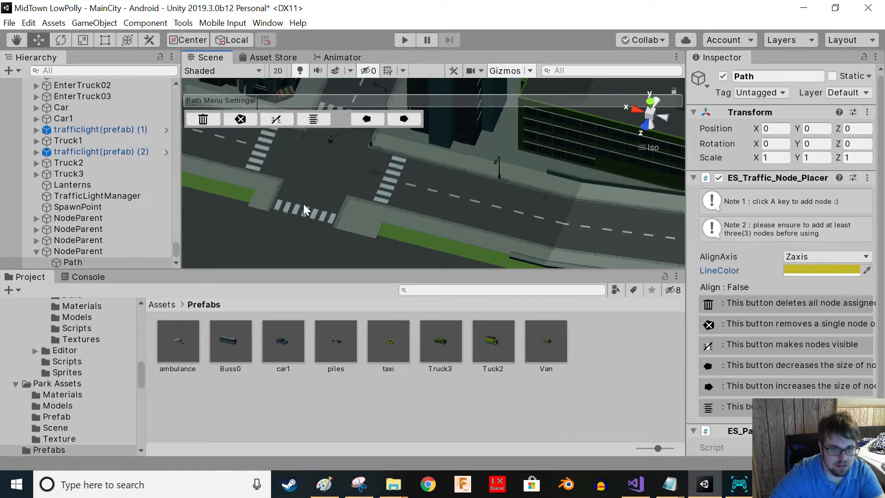
key("a")
scroll(309, 226, "up", 5)
right_click_drag(301, 224, 273, 223)
middle_click_drag(318, 231, 560, 229)
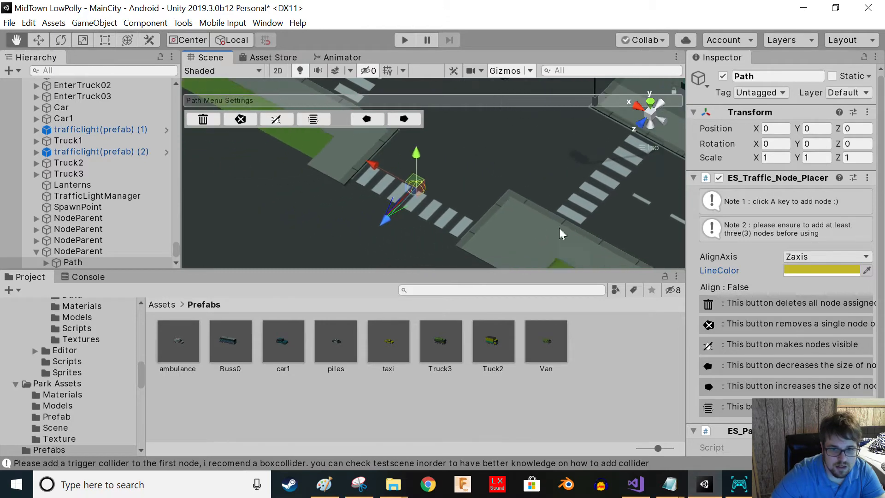
scroll(377, 226, "up", 5)
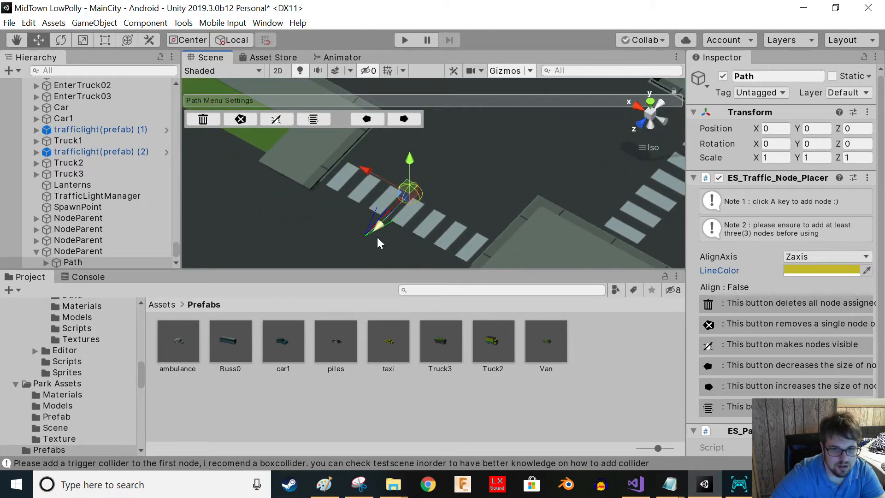
scroll(378, 238, "down", 8)
scroll(409, 212, "up", 4)
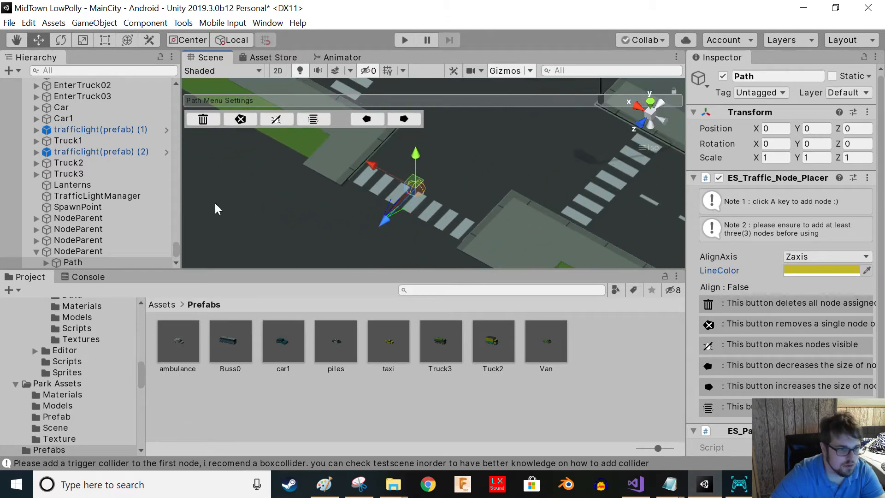
- Rotate the path to about -180 degrees and move it into the road lane beside the crosswalk
left_click(61, 40)
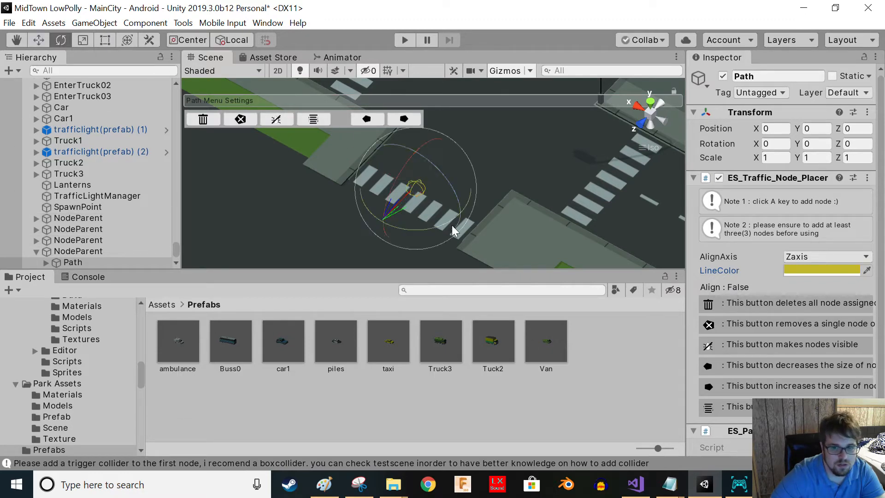
left_click_drag(449, 225, 265, 275)
left_click_drag(291, 212, 399, 206, "alt")
mouse_move(440, 246)
left_mouse_down()
mouse_move(421, 243)
mouse_move(432, 251)
left_mouse_up()
left_click(39, 40)
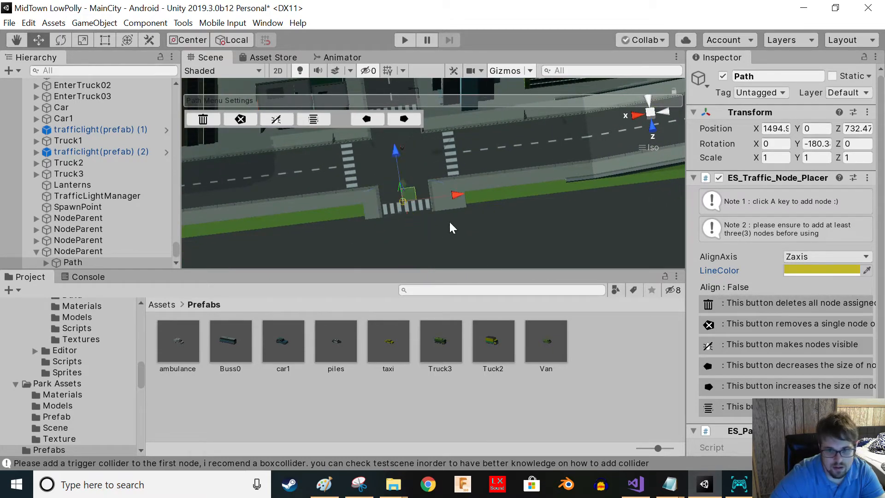
left_click_drag(457, 202, 355, 236)
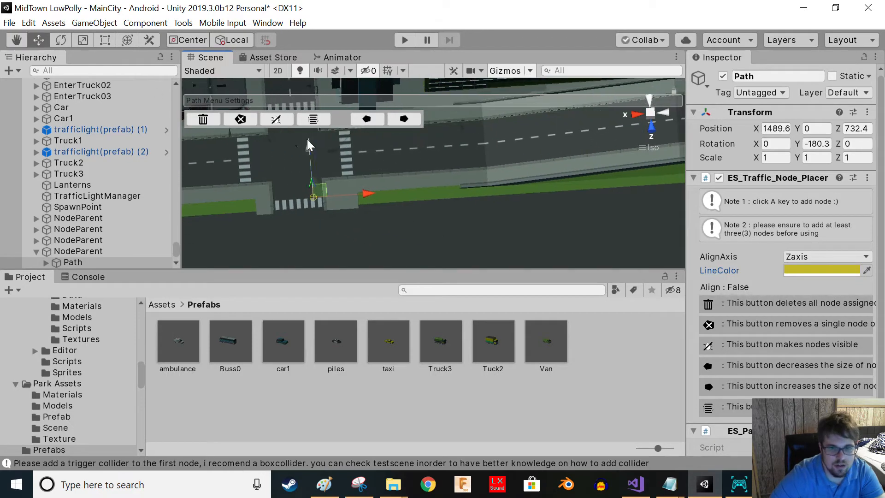
- Select the path's first node and add a Box Collider component to it
left_click(77, 261)
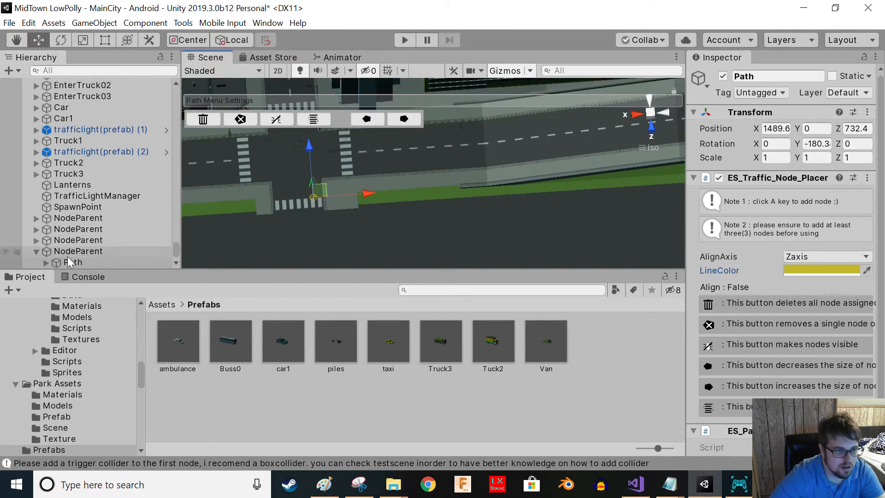
left_click(45, 261)
left_click(84, 262)
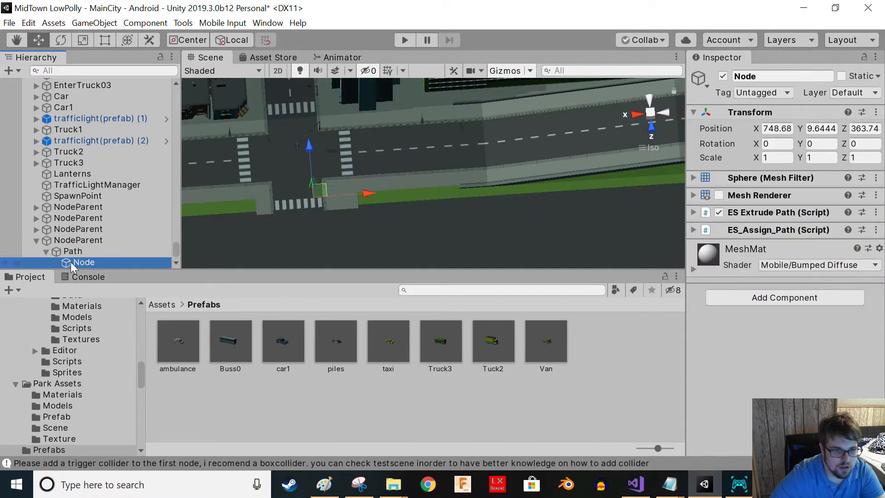
left_click(797, 302)
type("box")
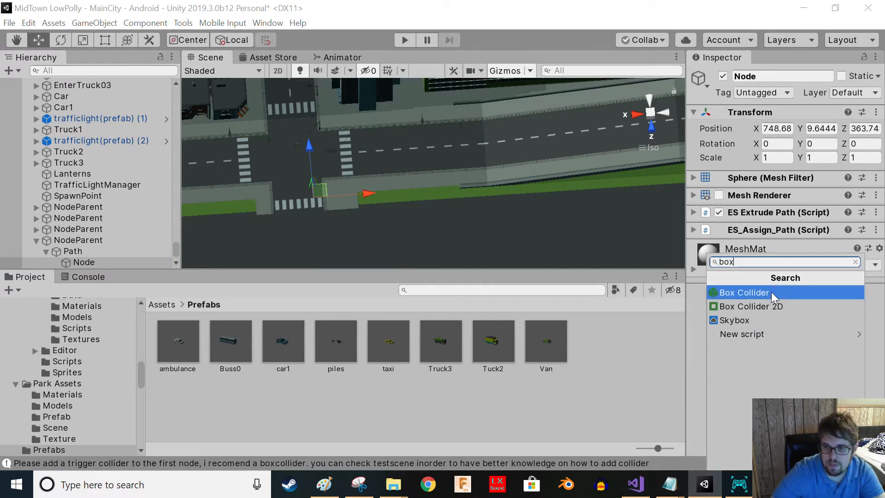
left_click(770, 292)
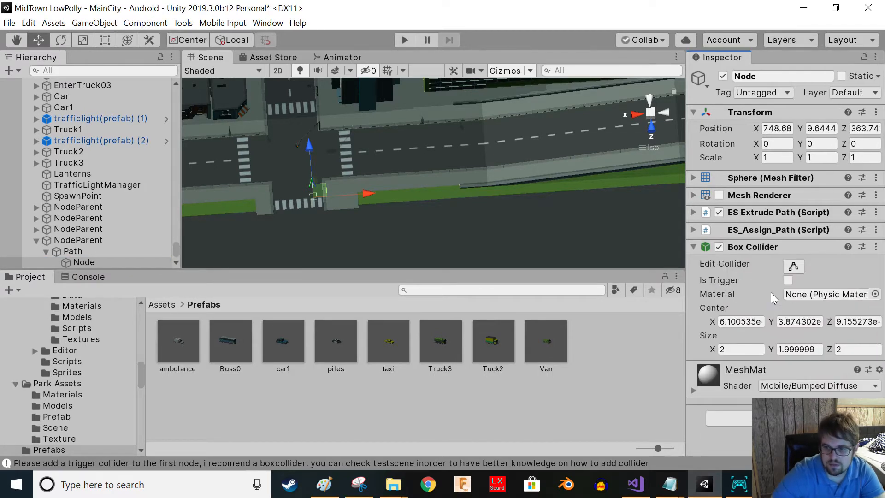
- Make the node's box collider a trigger and resize it to about 5.3 × 5.9 × 13.2 across the lane
left_click(789, 268)
right_click_drag(287, 211, 526, 178)
middle_click_drag(465, 156, 474, 69)
scroll(451, 170, "up", 3)
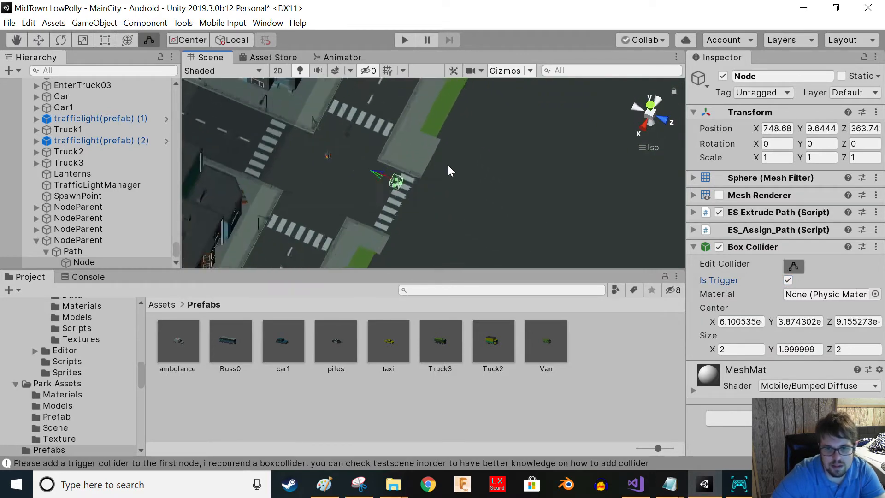
right_click_drag(451, 170, 373, 207)
left_click_drag(377, 185, 337, 167)
left_click_drag(387, 191, 417, 200)
right_click_drag(417, 201, 367, 156)
left_click_drag(363, 176, 359, 192)
left_click_drag(473, 130, 383, 87, "alt")
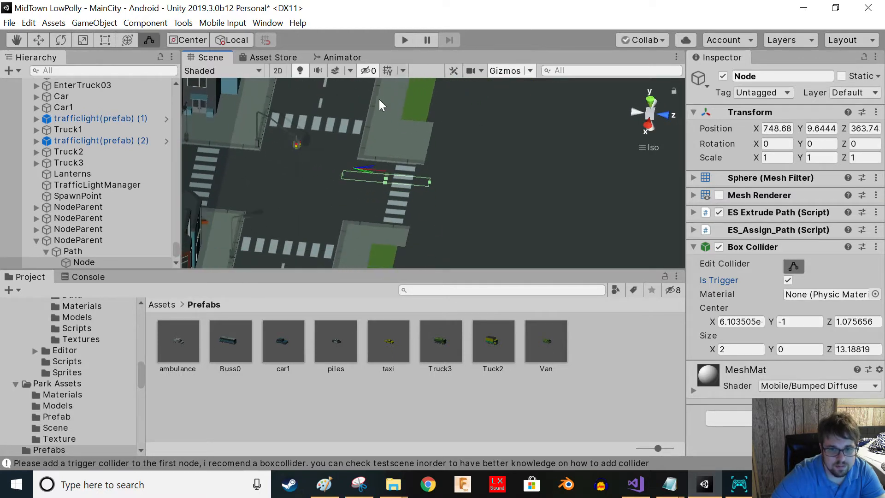
left_click_drag(380, 189, 361, 159)
left_click_drag(335, 211, 395, 112, "alt")
mouse_move(374, 156)
left_mouse_down()
mouse_move(374, 141)
mouse_move(395, 133)
mouse_move(306, 263)
mouse_move(394, 87)
left_mouse_up()
left_click_drag(381, 171, 425, 94, "alt")
left_click_drag(374, 121, 372, 105)
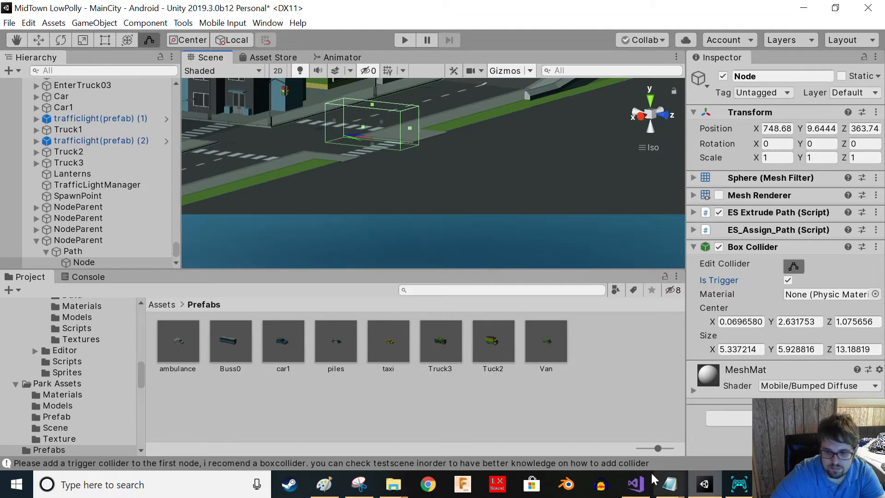
left_click(732, 488)
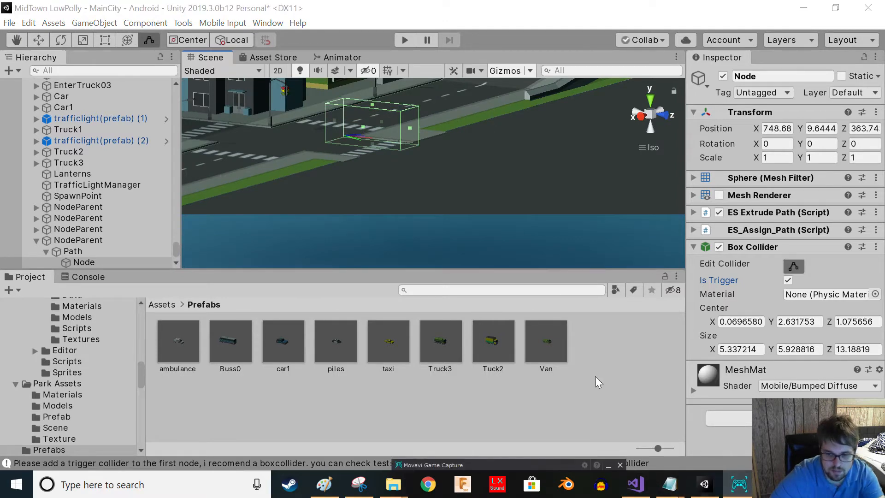
left_click(607, 364)
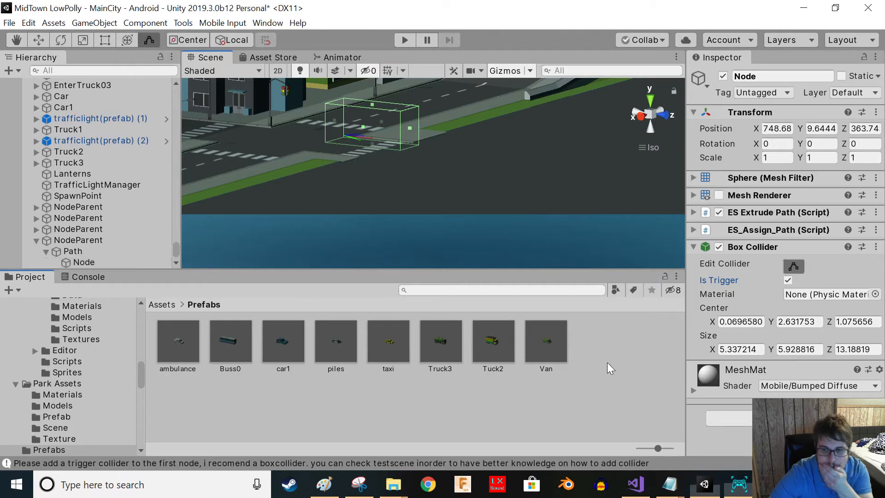
scroll(429, 172, "up", 3)
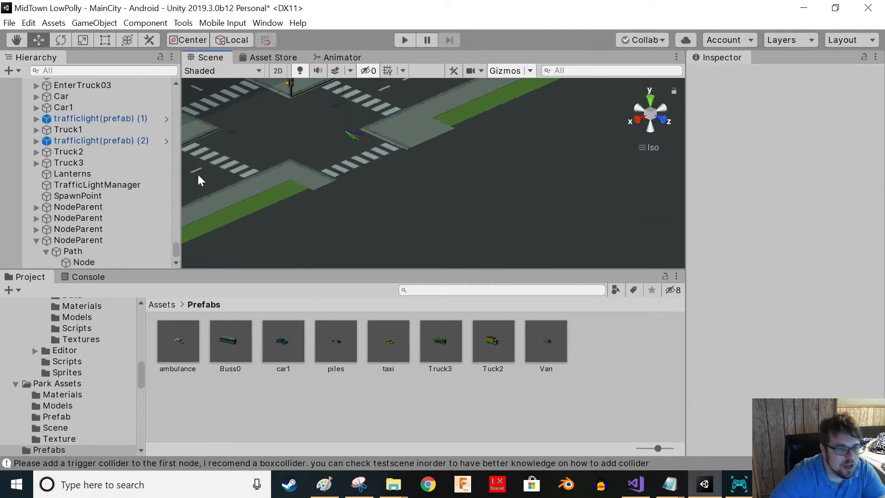
- Nudge the first node slightly along the lane to sit beside the crosswalk
left_click(76, 261)
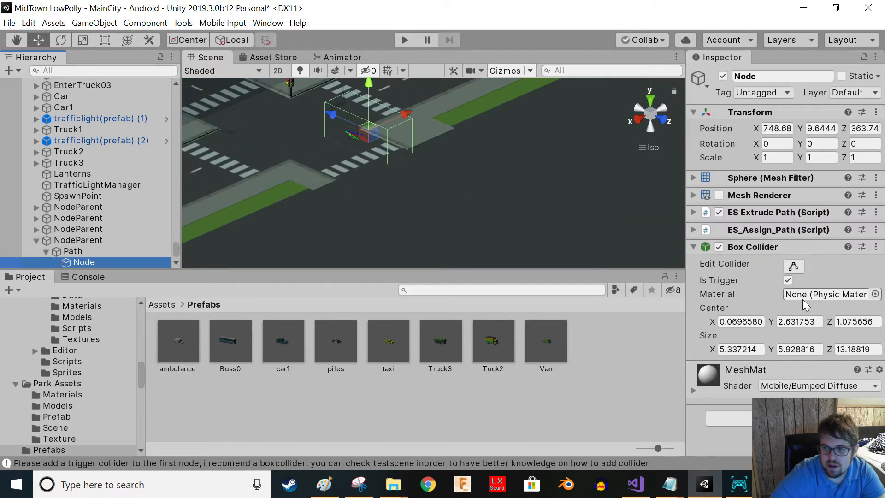
right_click_drag(462, 146, 343, 234)
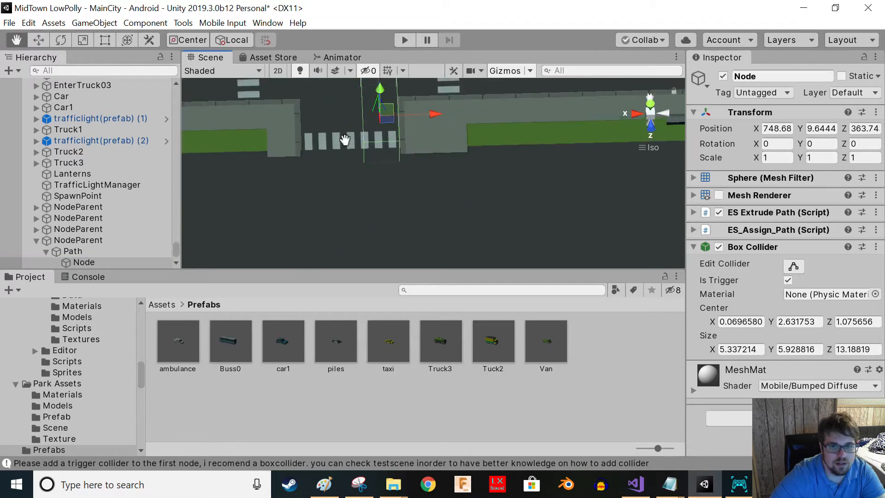
middle_click_drag(346, 140, 258, 230)
scroll(257, 229, "down", 3)
scroll(257, 229, "down", 3)
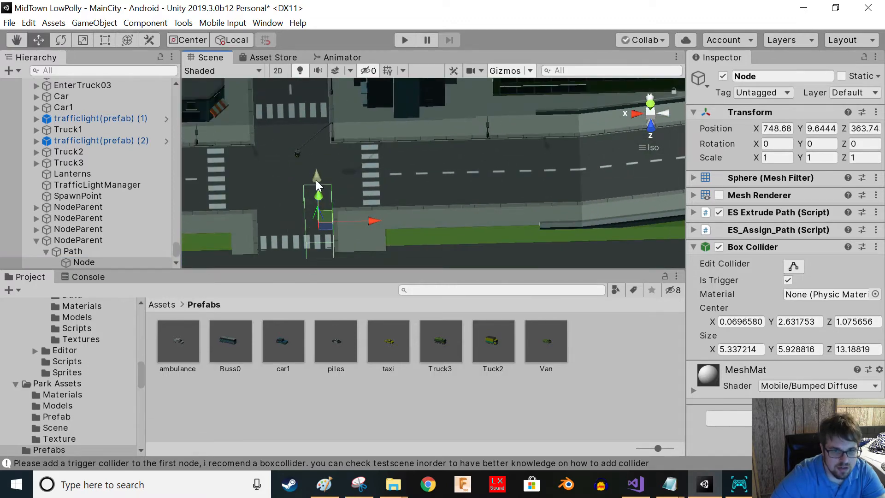
right_click_drag(369, 217, 205, 157)
left_click_drag(350, 126, 346, 130)
right_click_drag(385, 182, 543, 237)
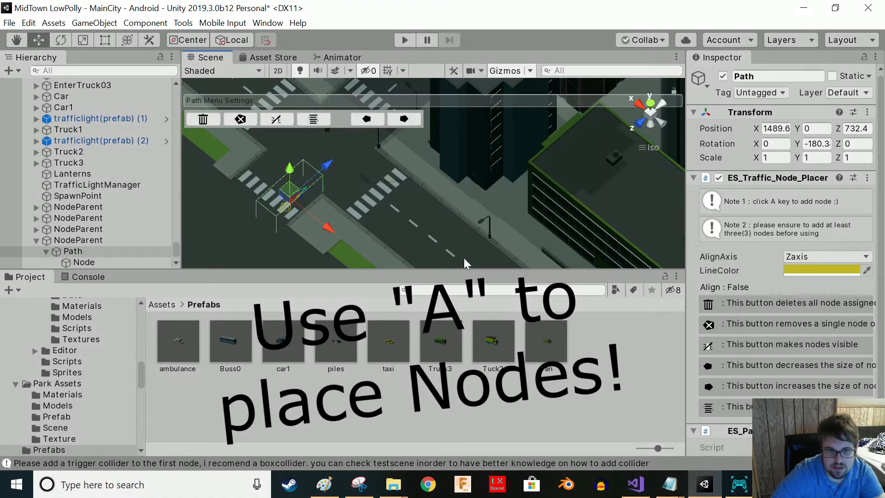
middle_click_drag(450, 242, 437, 244)
- Add a second node to the path and shift it into line with the first node in the lane
key("a")
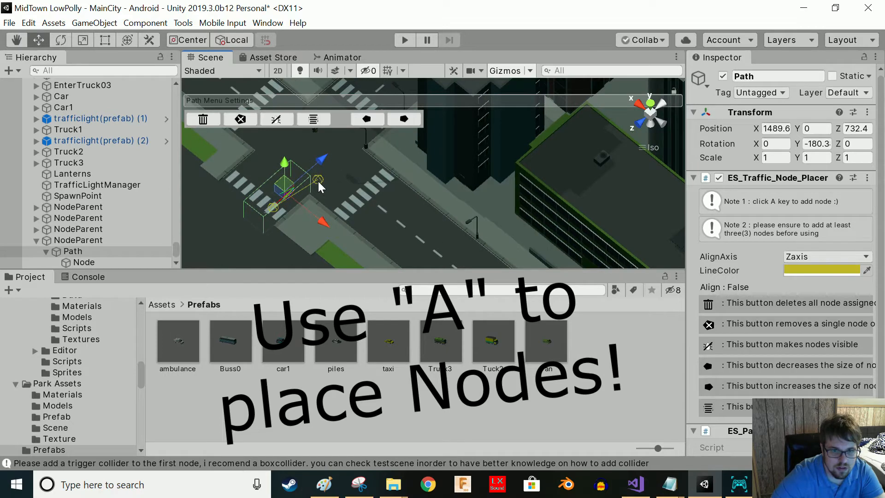
right_click_drag(350, 207, 395, 255)
middle_click_drag(395, 255, 339, 218)
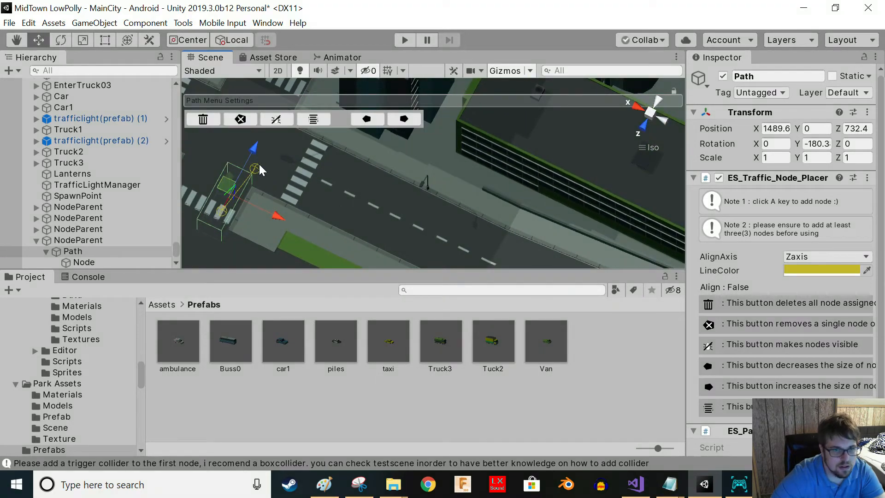
left_click(276, 120)
left_click(255, 169)
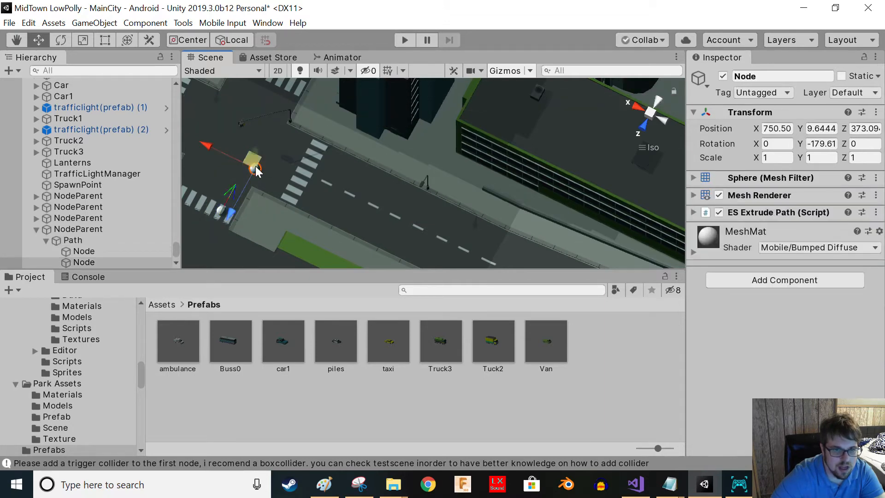
left_click_drag(214, 145, 201, 145)
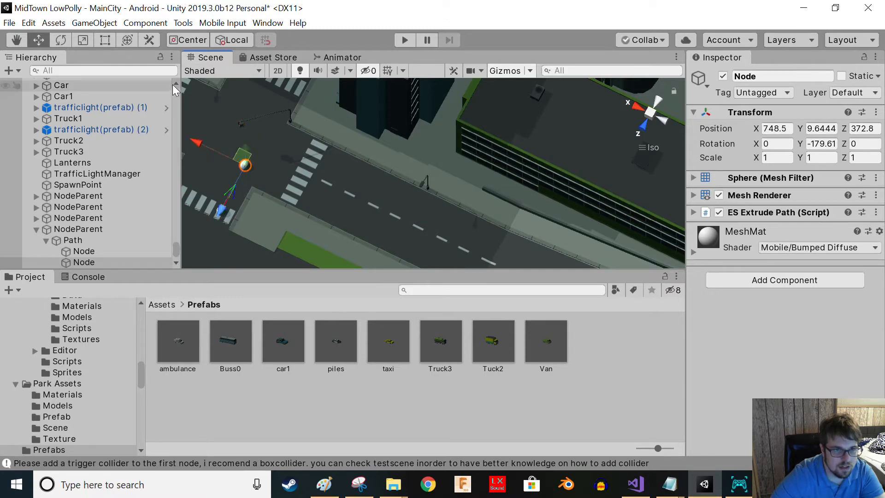
- Select the path, make its nodes visible, and place more nodes along the road lane up to the bend
left_click(76, 239)
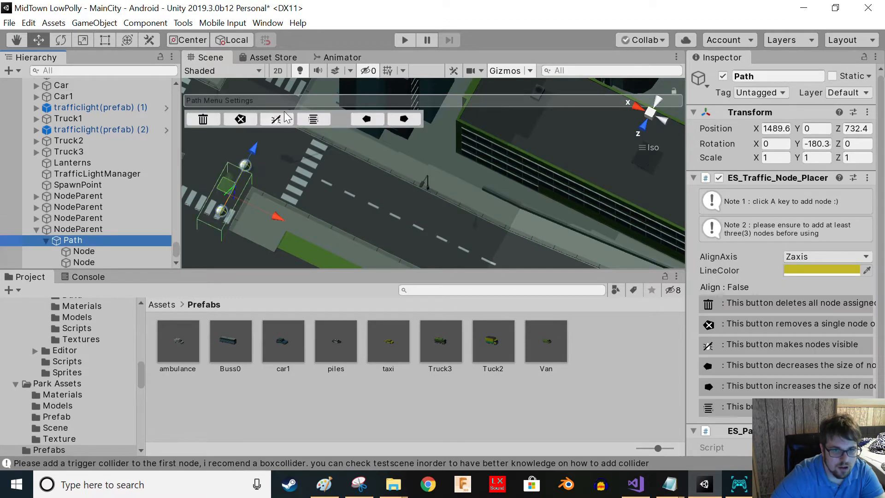
left_click(277, 122)
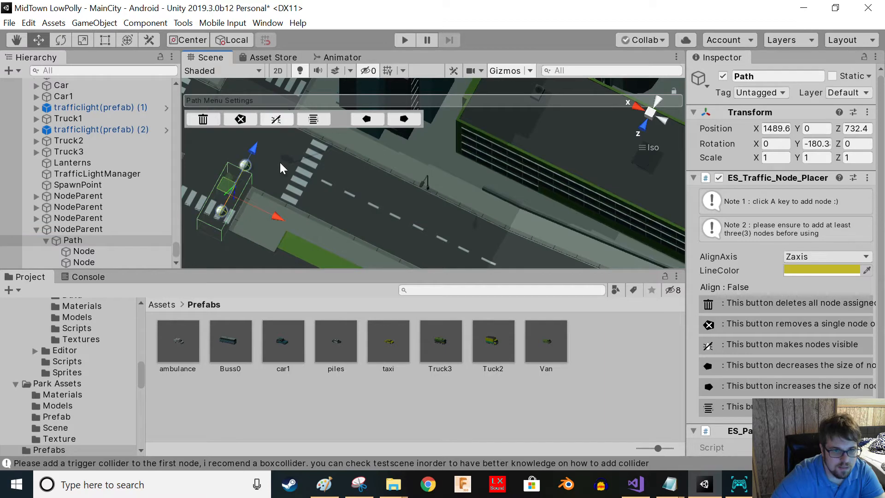
key("a")
middle_click_drag(397, 240, 330, 203)
scroll(284, 197, "down", 2)
middle_click_drag(454, 255, 320, 204)
key("a")
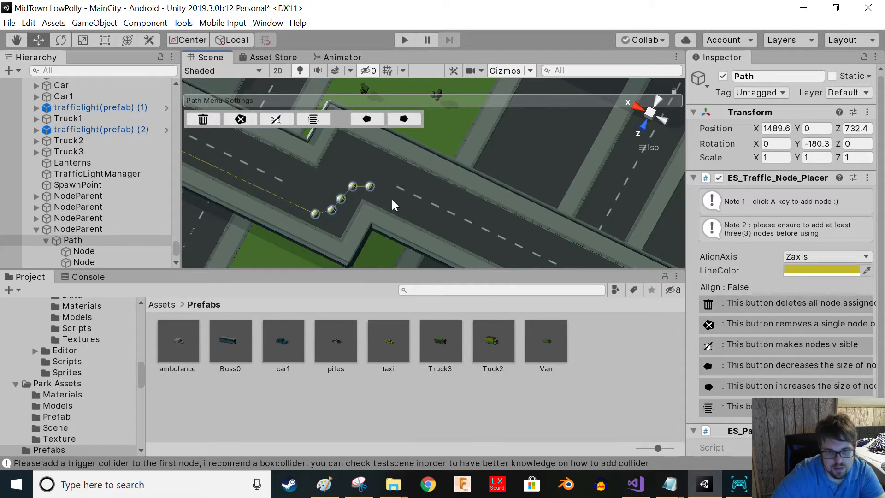
middle_click_drag(462, 215, 135, 88)
key("a")
key("a")
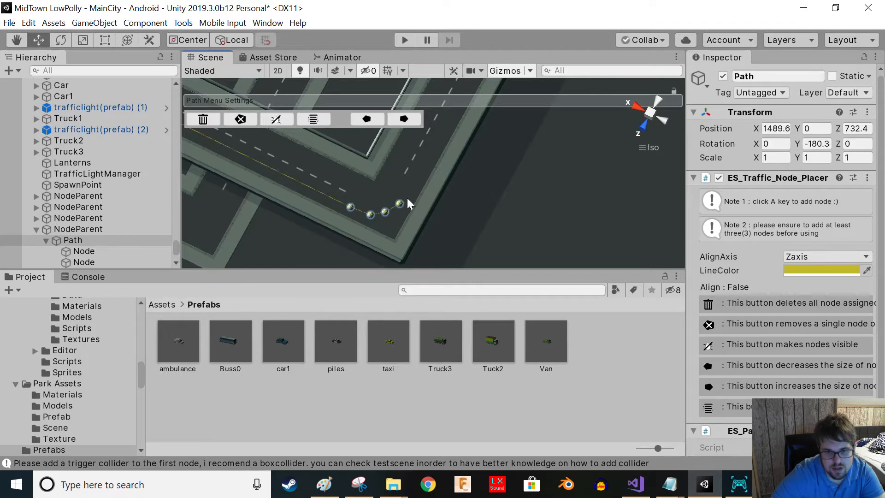
- Place further path nodes around the corner and across the next intersection
middle_click_drag(449, 155, 345, 243)
scroll(385, 194, "down", 3)
middle_click_drag(414, 149, 341, 225)
scroll(414, 156, "down", 6)
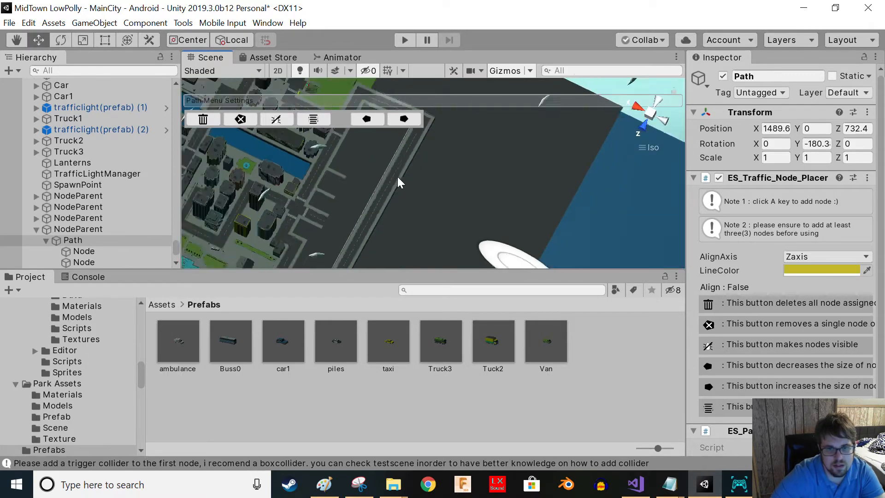
scroll(412, 162, "up", 5)
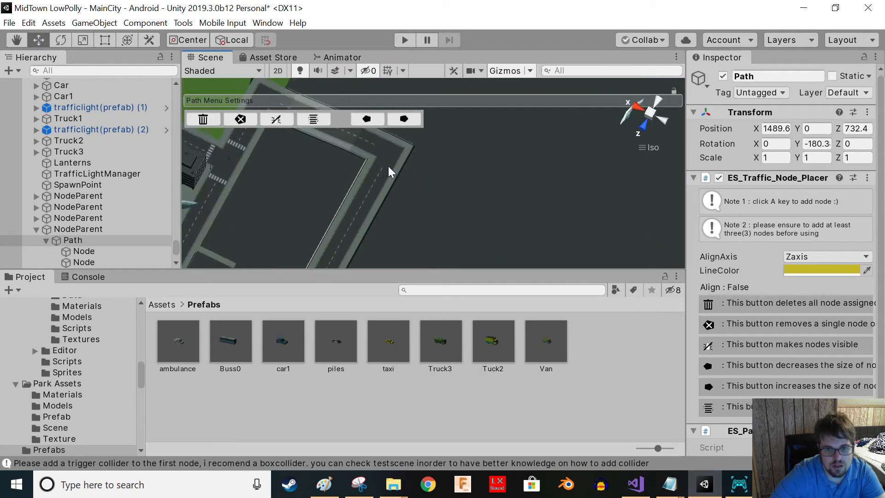
scroll(386, 148, "down", 5)
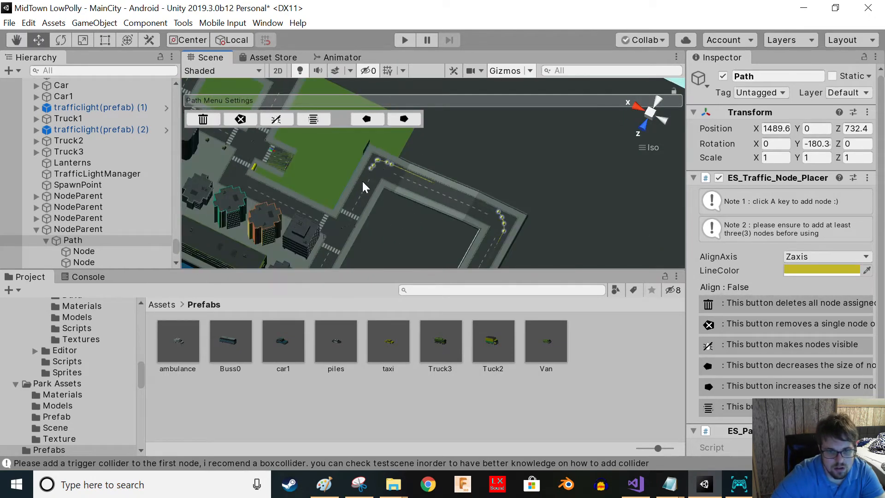
scroll(391, 168, "down", 3)
scroll(400, 161, "up", 8)
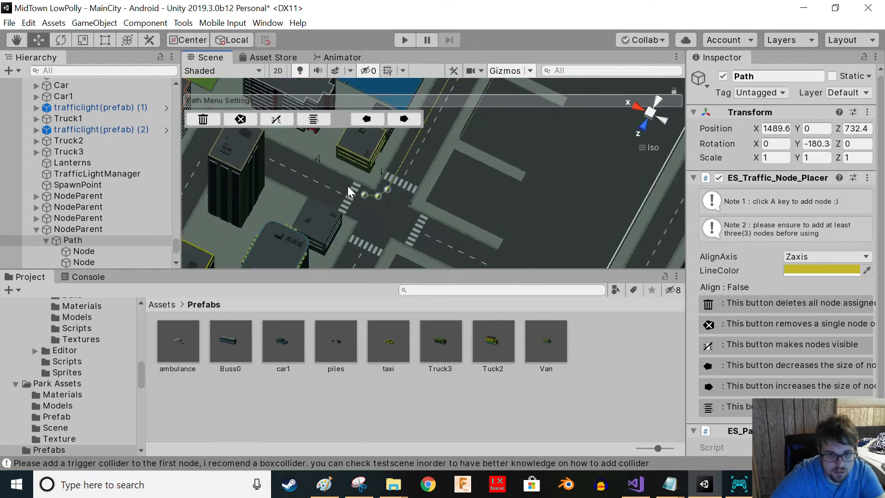
key("a")
key("a")
key("a")
middle_click_drag(316, 175, 530, 60)
key("a")
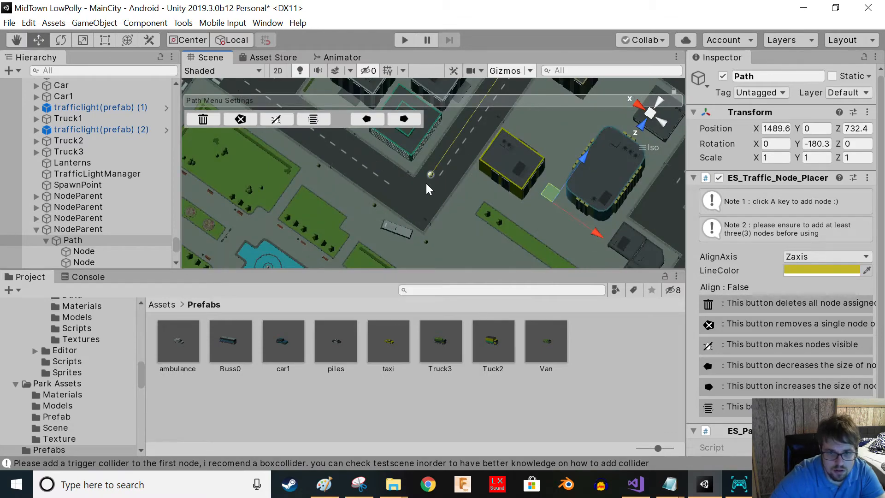
- Continue placing path nodes along the road lane through the following intersections
middle_click_drag(267, 161, 478, 261)
middle_click_drag(440, 210, 371, 217)
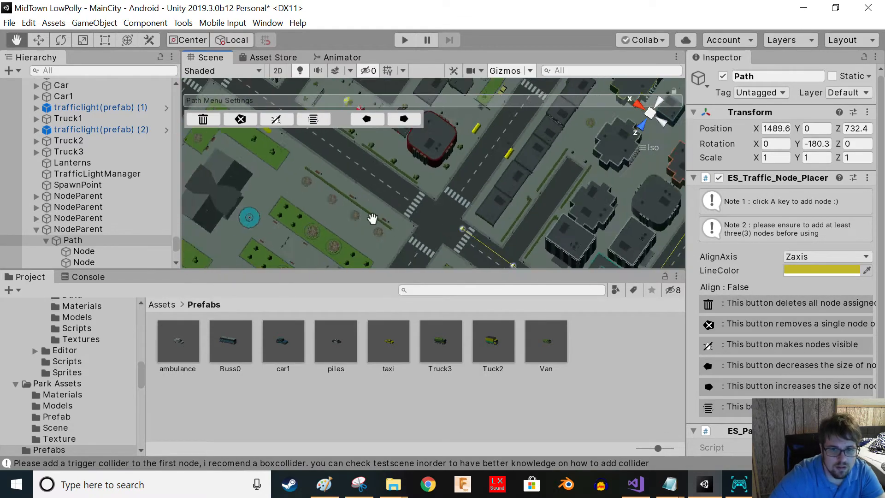
scroll(345, 198, "down", 5)
middle_click_drag(276, 155, 421, 184)
middle_click_drag(367, 189, 479, 147)
middle_click_drag(422, 237, 405, 208)
key("a")
right_click_drag(473, 220, 280, 220)
key("a")
key("a")
key("a")
key("a")
middle_click_drag(433, 242, 343, 208)
key("a")
key("a")
middle_click_drag(368, 257, 195, 180)
key("a")
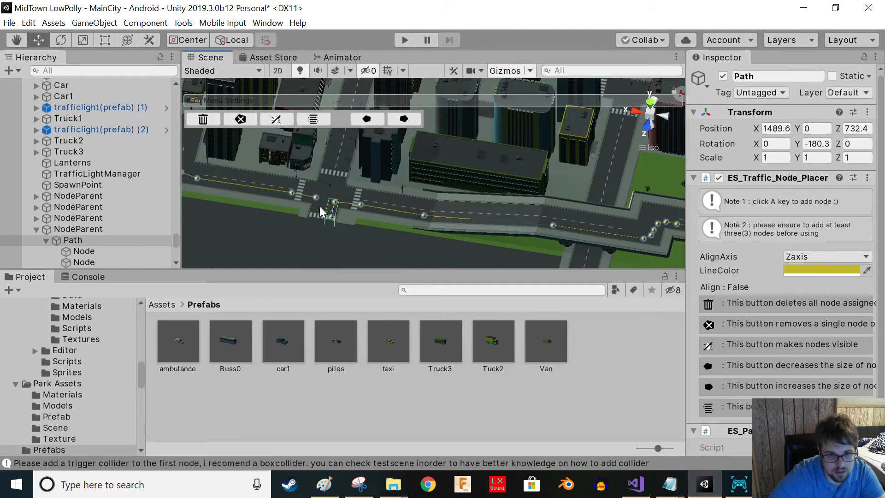
- Move the node at the intersection crosswalk slightly to line it up with the lane
right_click_drag(376, 228, 341, 251)
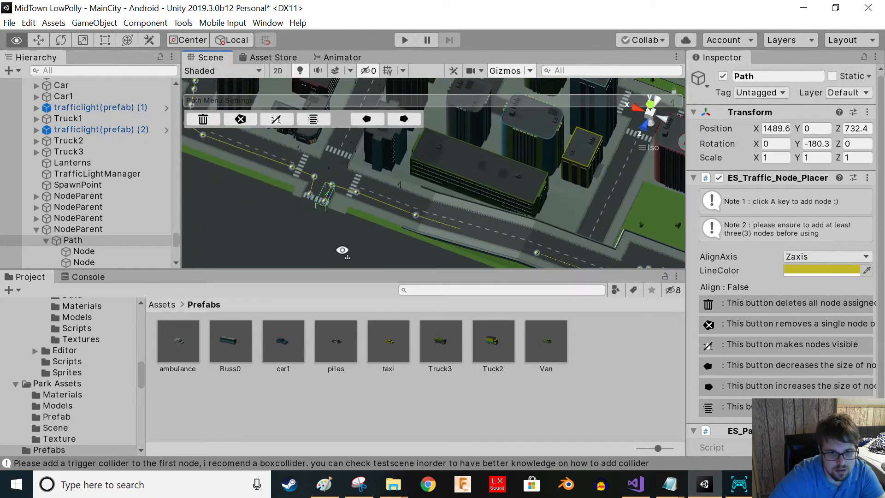
scroll(292, 173, "up", 3)
middle_click_drag(290, 173, 392, 186)
scroll(378, 198, "up", 3)
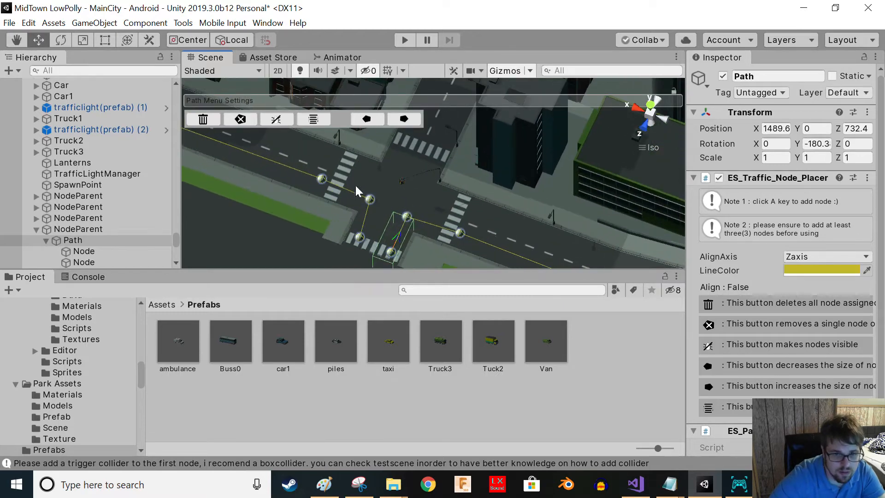
left_click(368, 200)
left_click(368, 200)
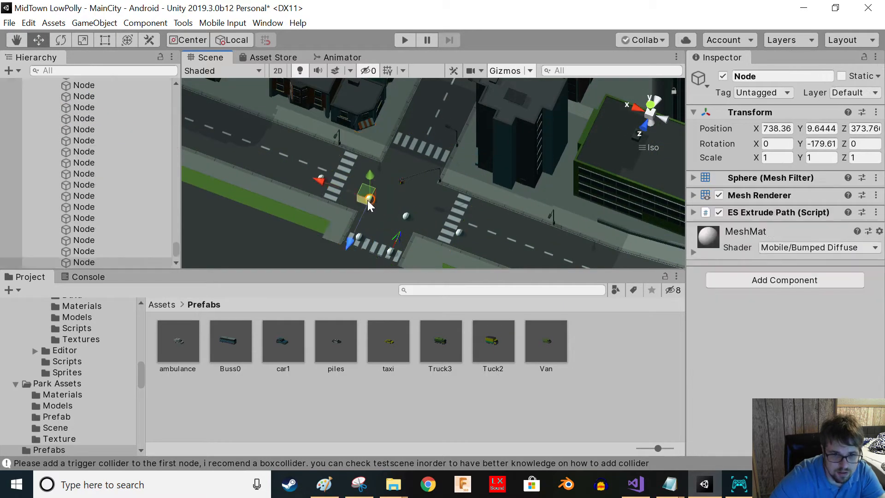
left_click_drag(325, 181, 332, 185)
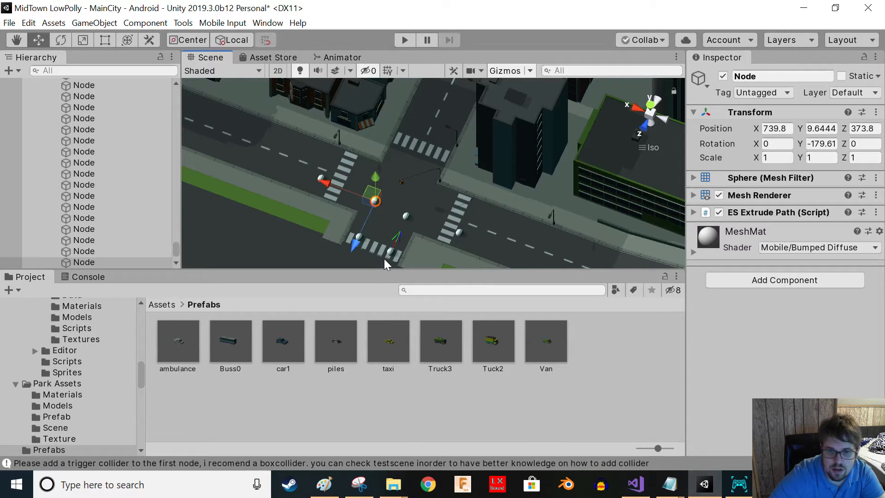
left_click_drag(475, 215, 364, 149, "alt")
left_click_drag(421, 218, 369, 208, "alt")
scroll(214, 203, "down", 4)
scroll(76, 154, "up", 3)
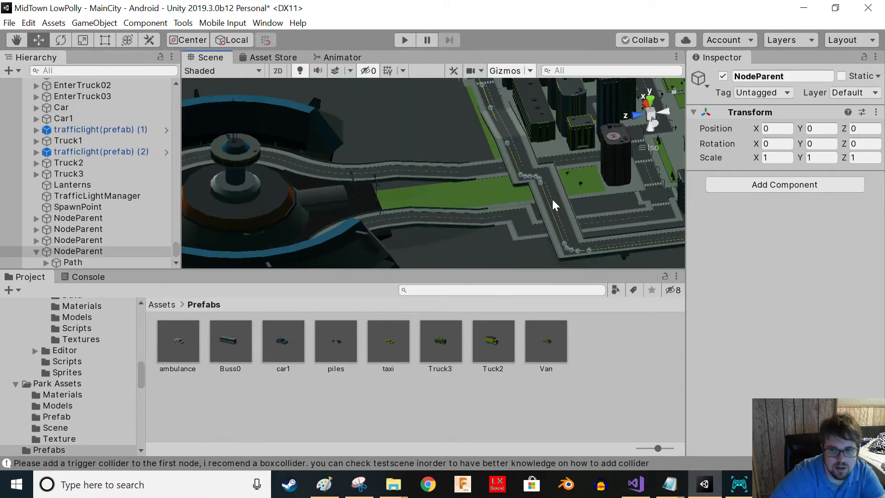
key("f")
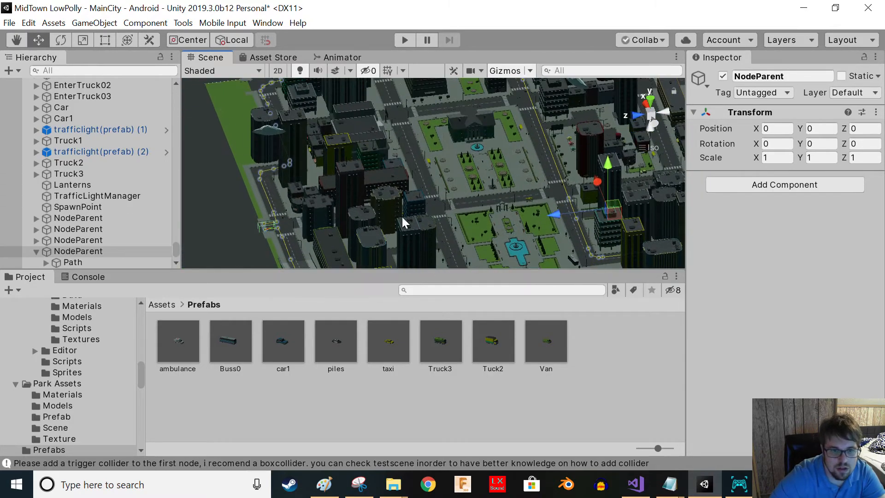
left_click(266, 228)
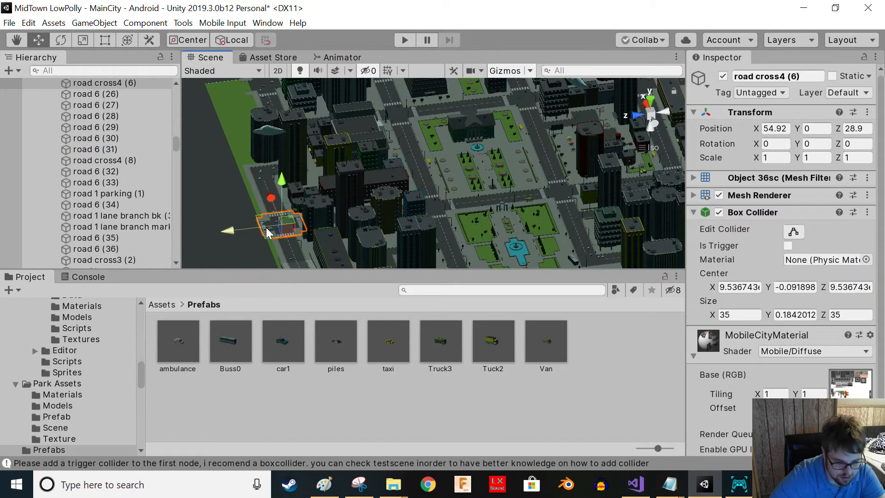
- Select the path at the crossroad, make its nodes visible, and switch node alignment on
key("f")
scroll(368, 185, "up", 10)
right_click_drag(383, 196, 358, 244)
scroll(170, 152, "down", 5)
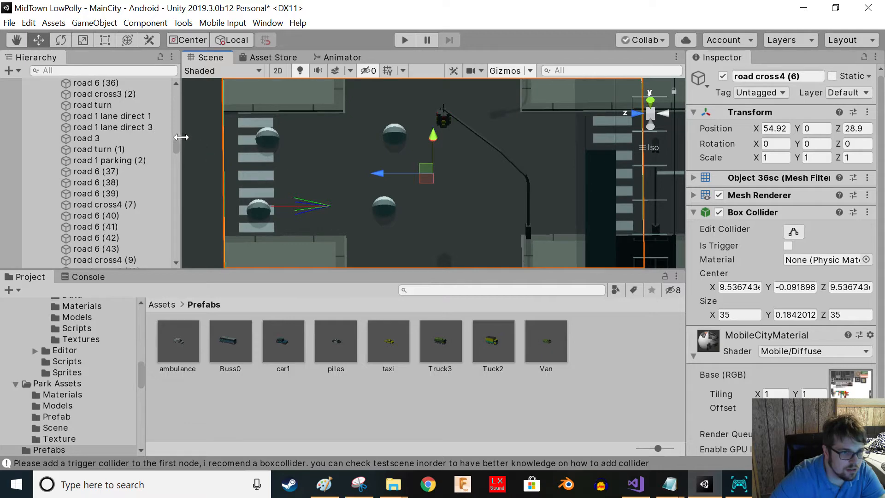
left_click_drag(177, 152, 176, 272)
left_click(83, 261)
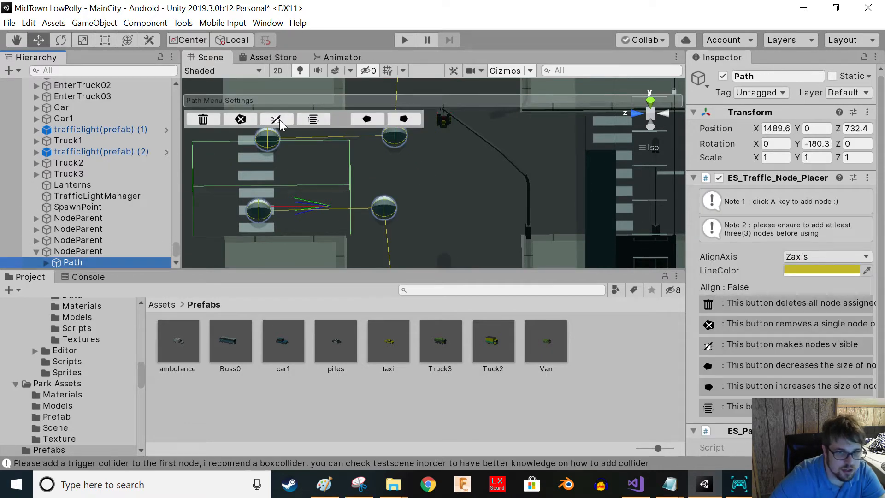
left_click(276, 120)
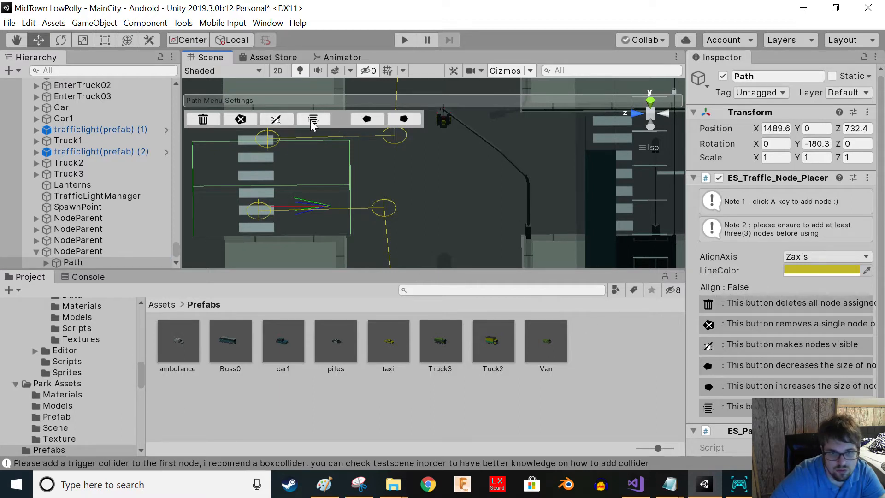
left_click_drag(328, 228, 384, 186, "alt")
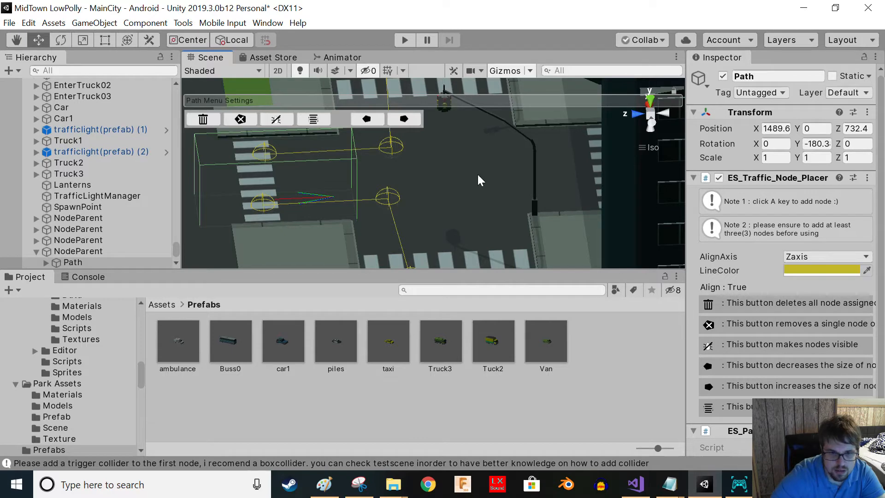
left_click(324, 119)
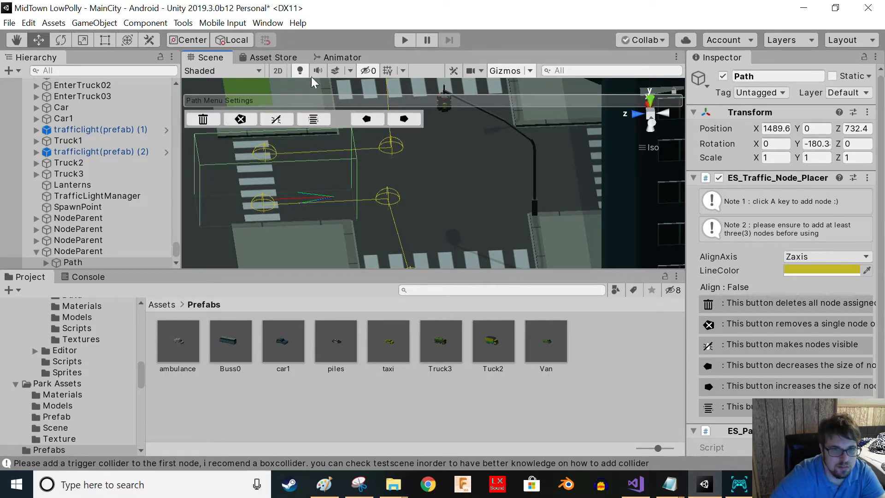
left_click(313, 120)
right_click_drag(389, 217, 367, 224)
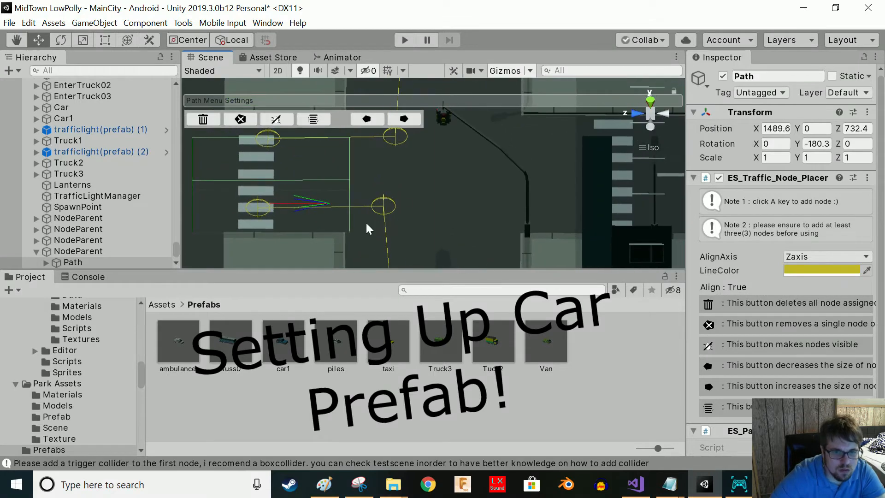
- Add the Easy Traffic System Car prefab to the scene at the intersection on the lane
left_click(161, 306)
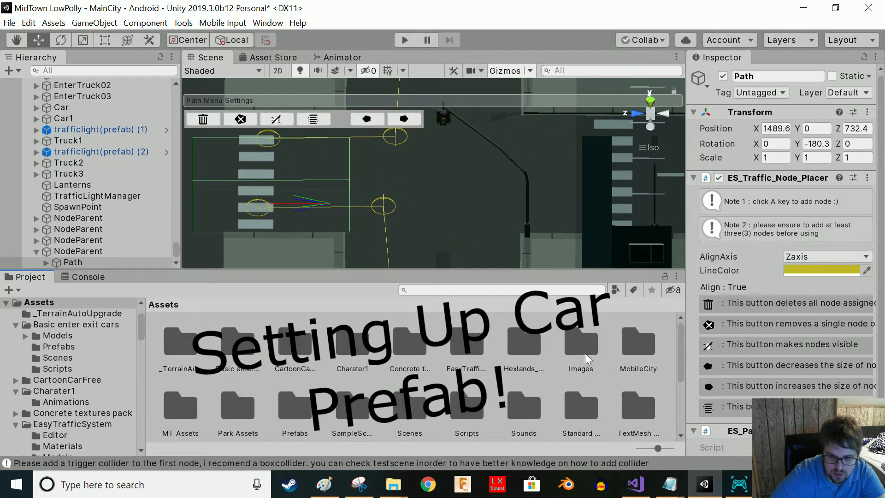
double_click(466, 360)
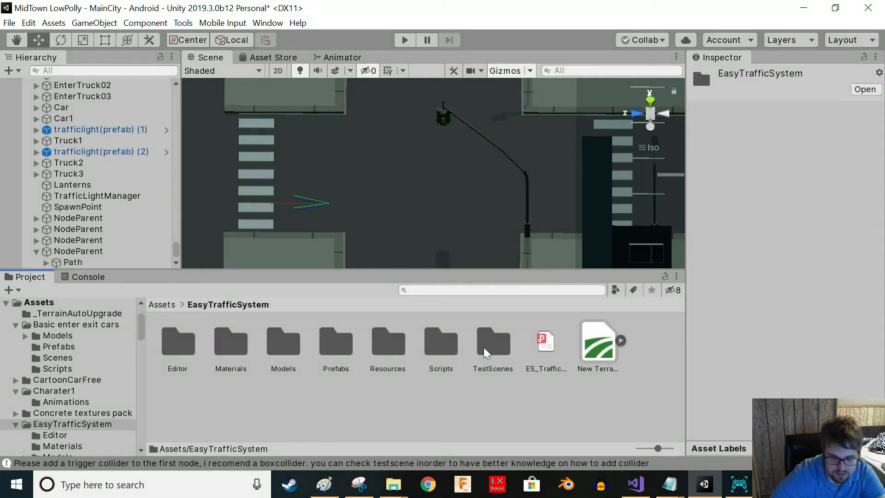
double_click(335, 343)
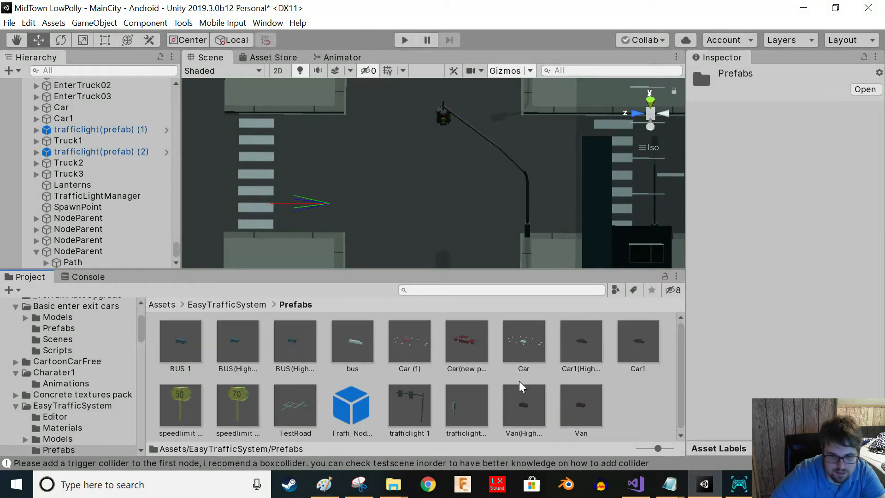
left_click_drag(528, 352, 313, 195)
scroll(334, 211, "down", 6)
middle_click_drag(349, 222, 393, 231)
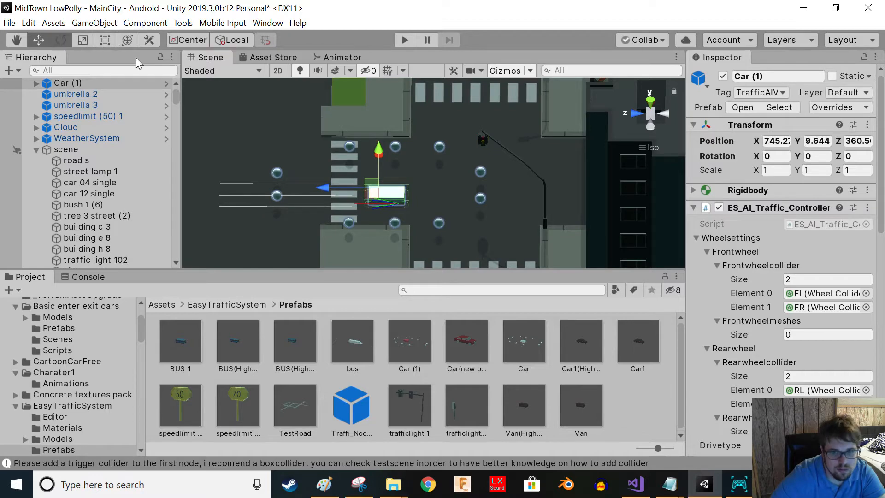
- Rotate the AI car about 180° to face down the lane and raise it slightly onto the road
key("e")
left_click_drag(427, 205, 76, 217)
left_click_drag(394, 226, 410, 236)
left_click_drag(432, 219, 604, 43, "alt")
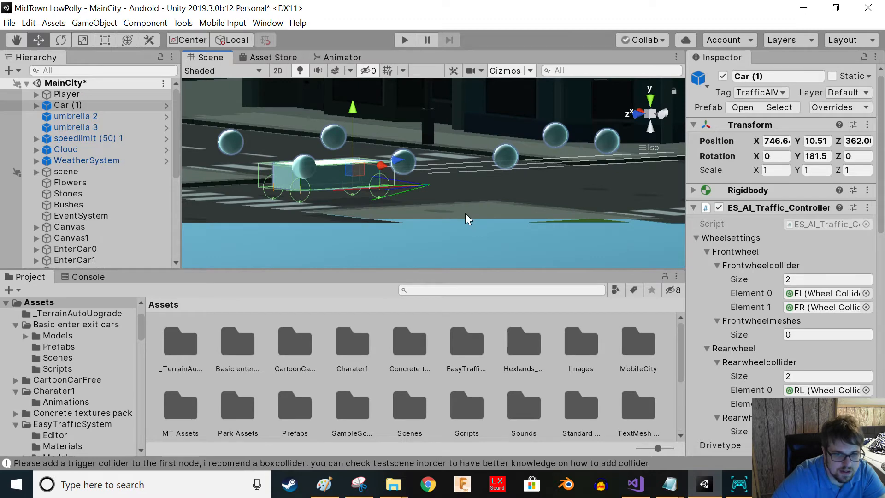
left_click_drag(416, 143, 321, 221, "alt")
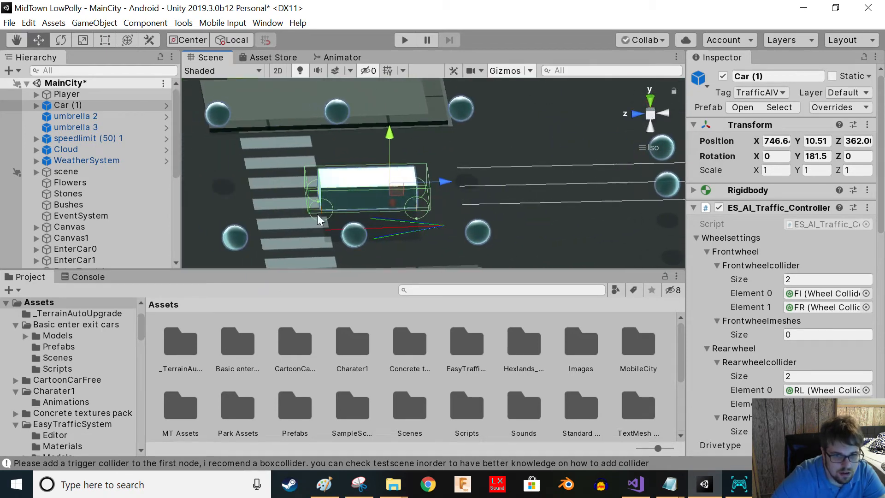
- Deactivate the car's placeholder Cube body object
left_click(340, 185)
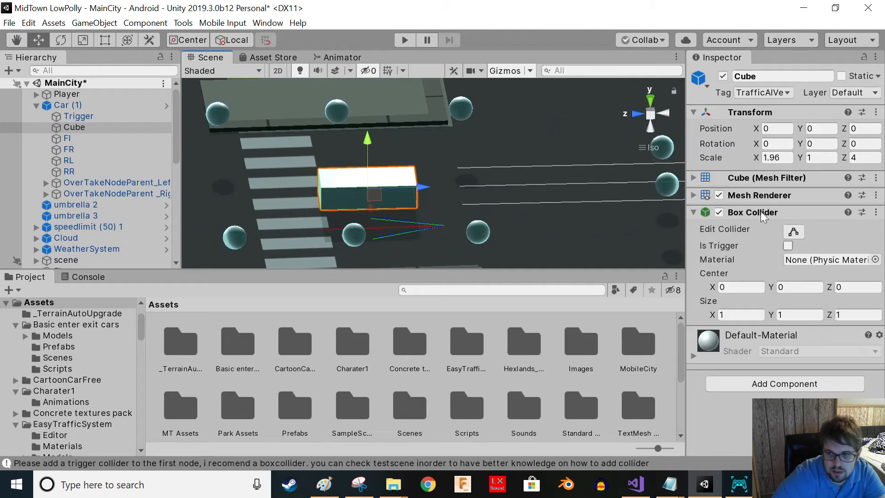
left_click(722, 77)
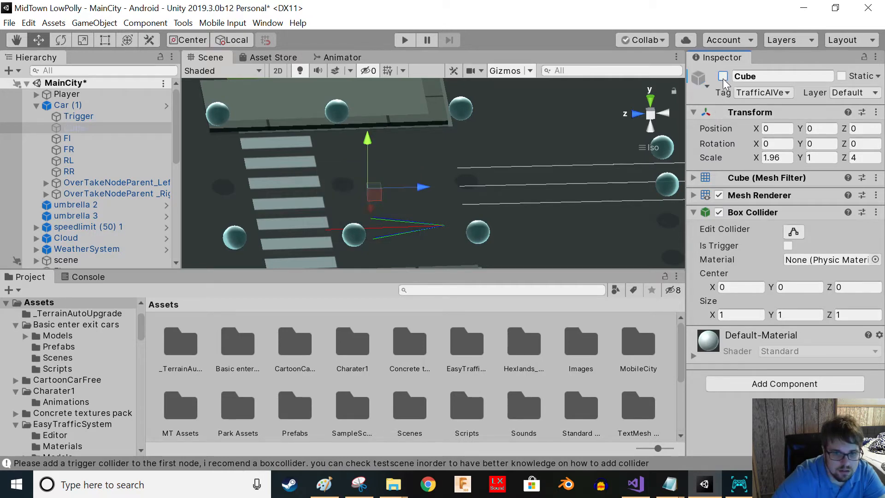
left_click_drag(427, 213, 423, 225, "alt")
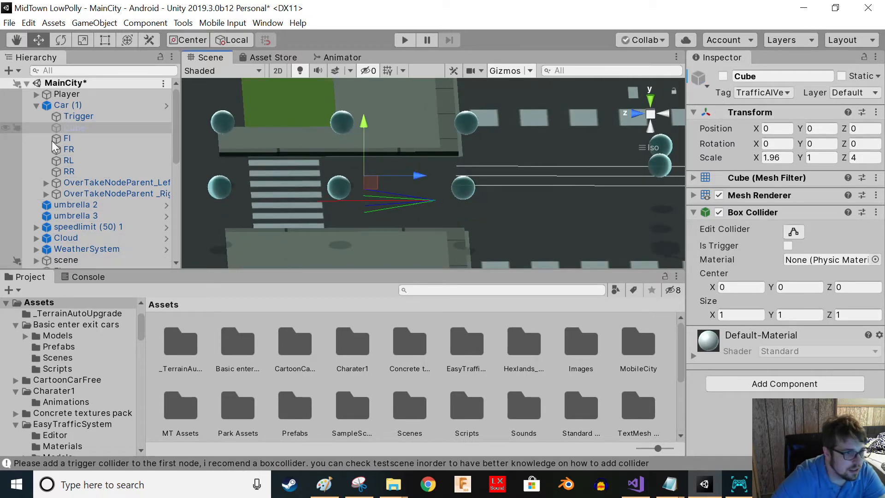
- Hide the overtake node spheres under both overtake node parents by turning off their mesh renderers
left_click(46, 193)
left_click(44, 183)
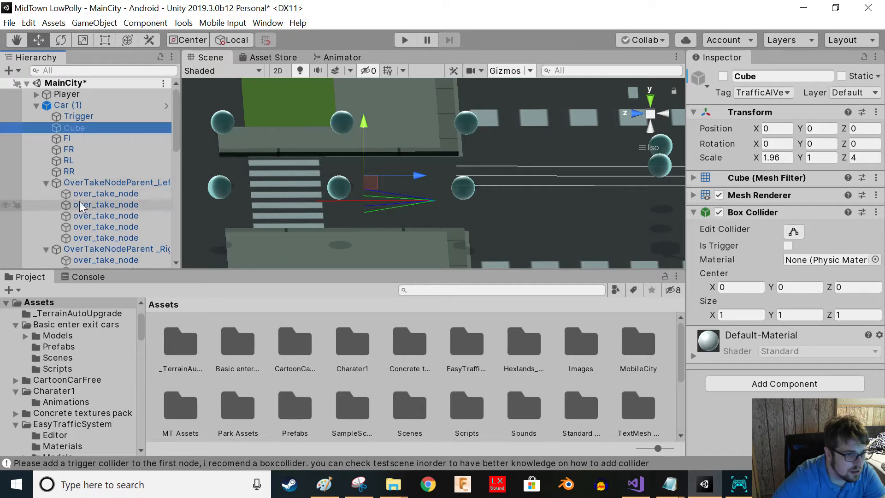
left_click(85, 196)
left_click(98, 235, "shift")
scroll(115, 245, "down", 5)
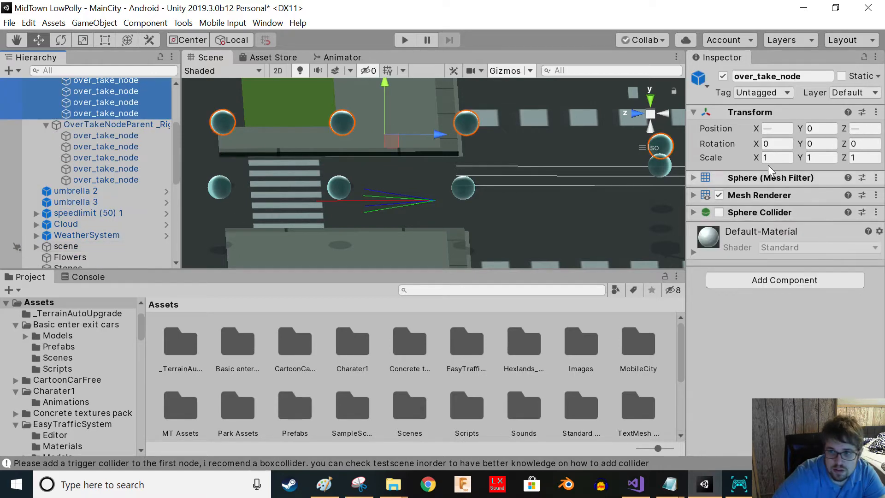
left_click(106, 179)
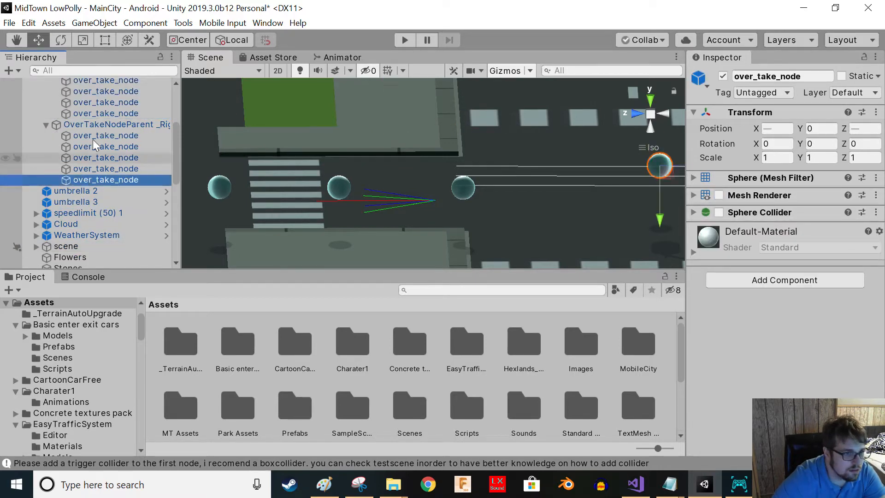
left_click(106, 136, "shift")
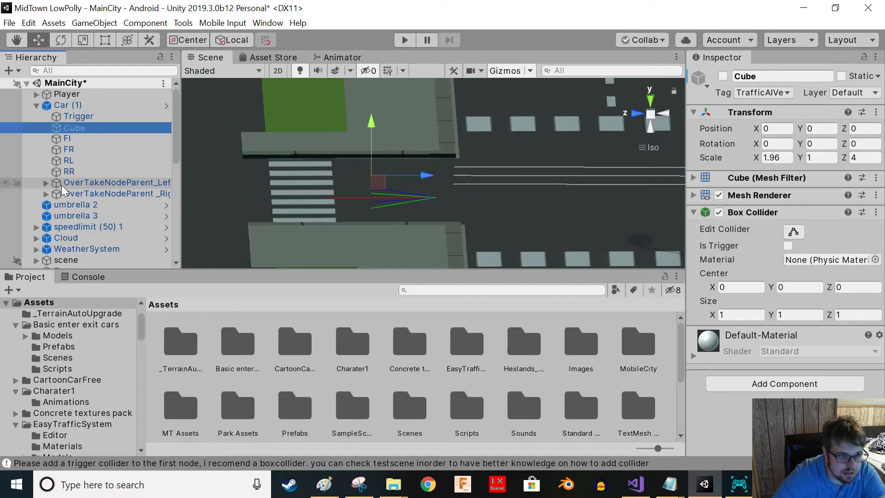
right_click_drag(381, 181, 347, 256)
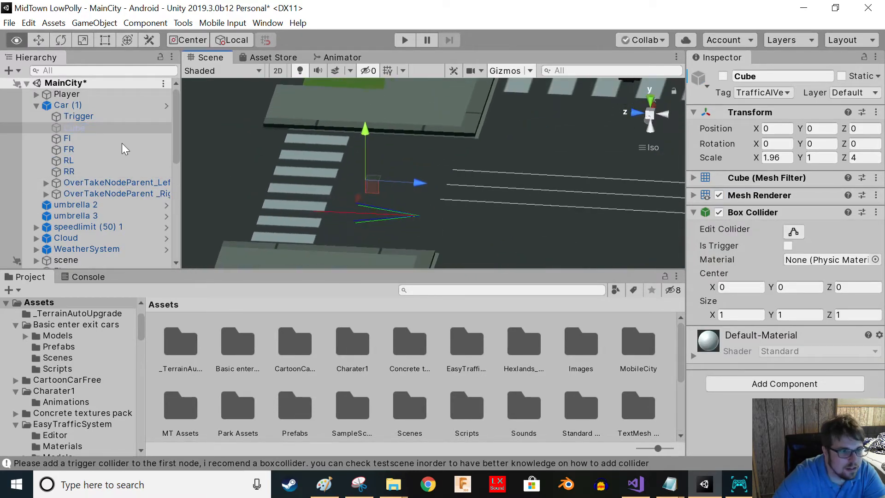
- Place the fire dept vehicle prefab from MobileCity's vehicles purpose folder onto the AI car
left_click(68, 105)
mouse_move(424, 217)
right_mouse_down()
mouse_move(448, 221)
mouse_move(448, 253)
mouse_move(426, 188)
mouse_move(437, 216)
right_mouse_up()
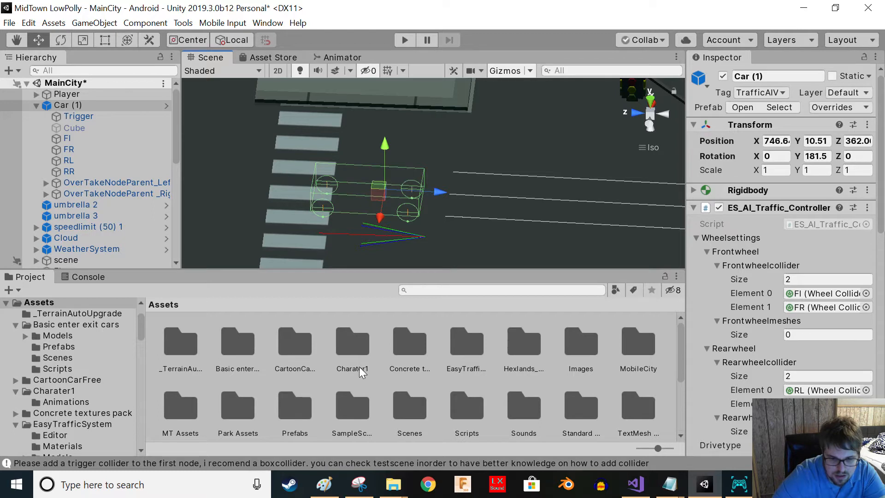
double_click(623, 352)
double_click(334, 343)
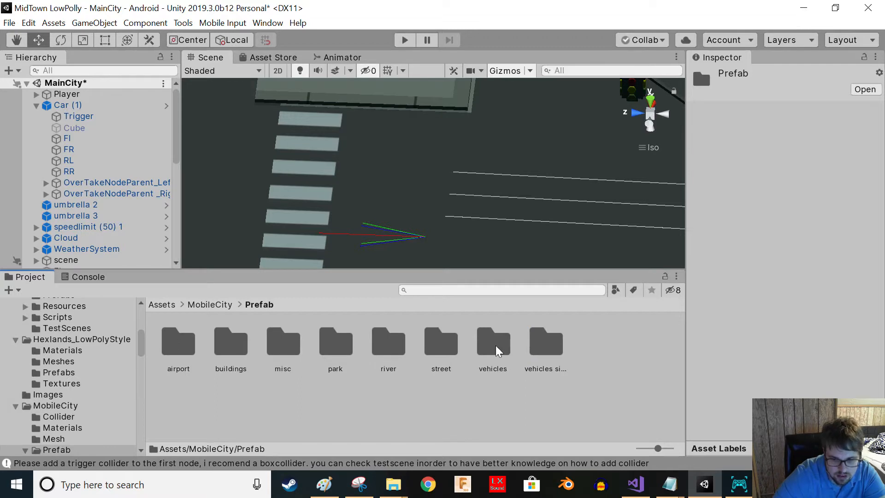
left_click(498, 351)
double_click(506, 354)
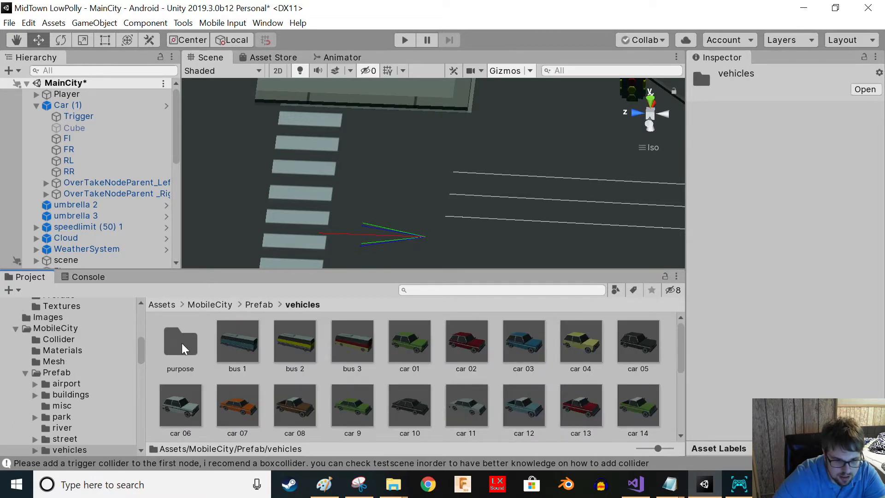
double_click(183, 346)
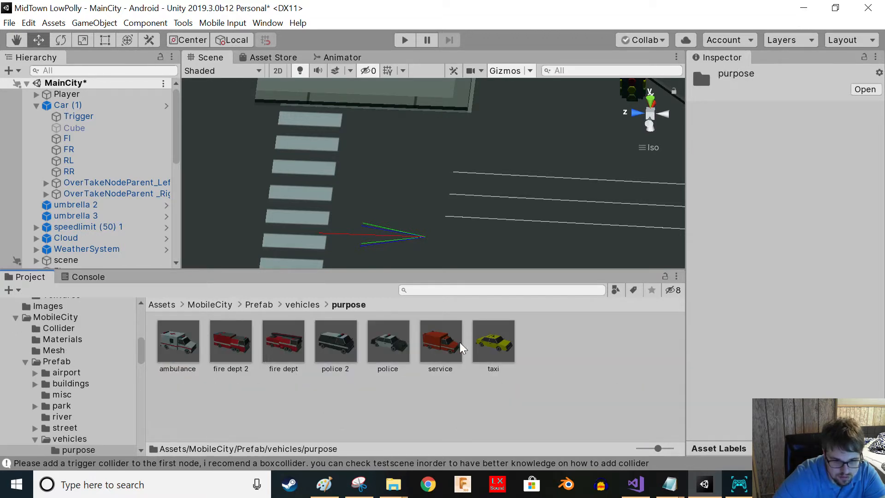
left_click(289, 357)
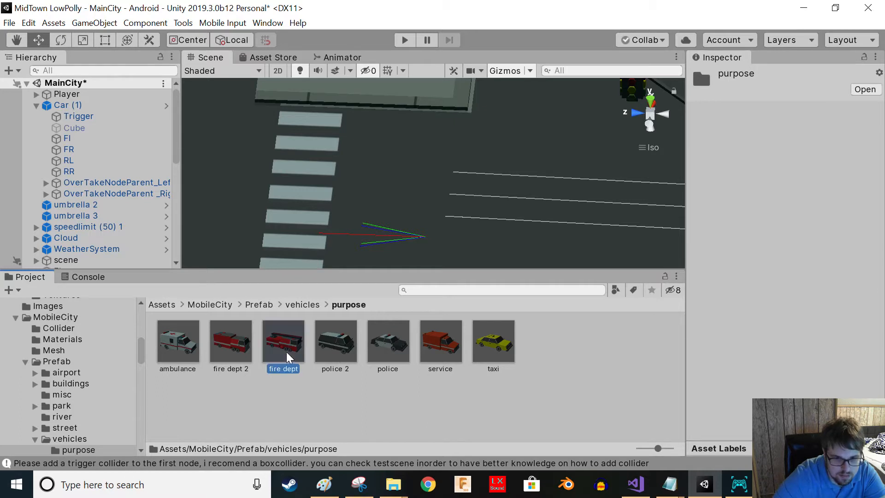
left_click_drag(326, 298, 348, 220)
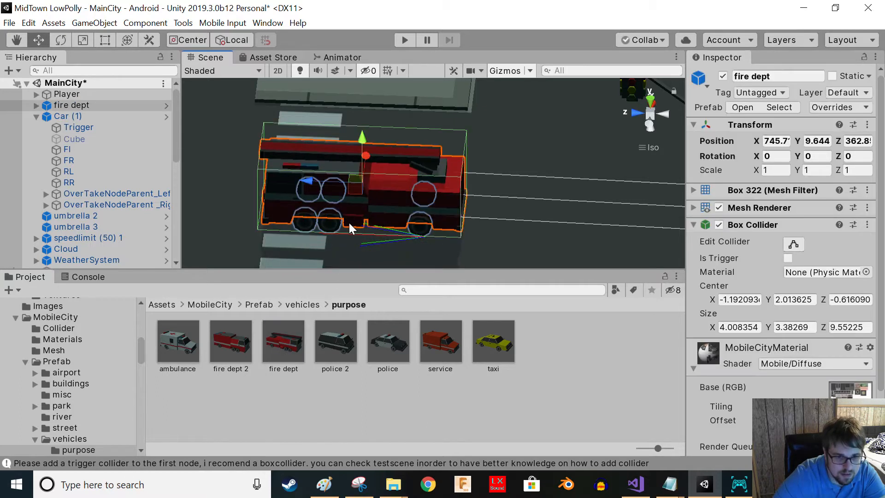
- Nudge the fire truck model sideways so it lines up over the AI car
left_click(69, 115)
mouse_move(379, 271)
left_mouse_down()
mouse_move(379, 235)
mouse_move(378, 271)
left_mouse_up()
right_click(362, 346)
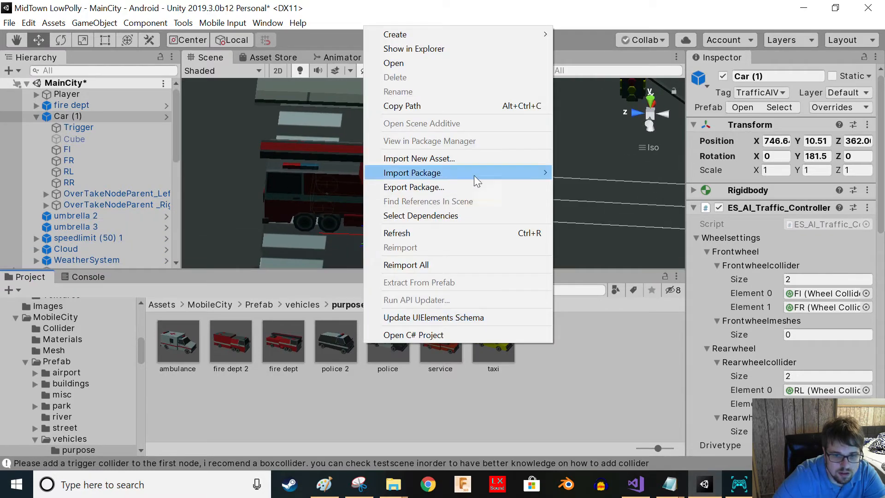
left_click(330, 199)
left_click_drag(435, 180, 277, 250, "alt")
left_click(86, 104)
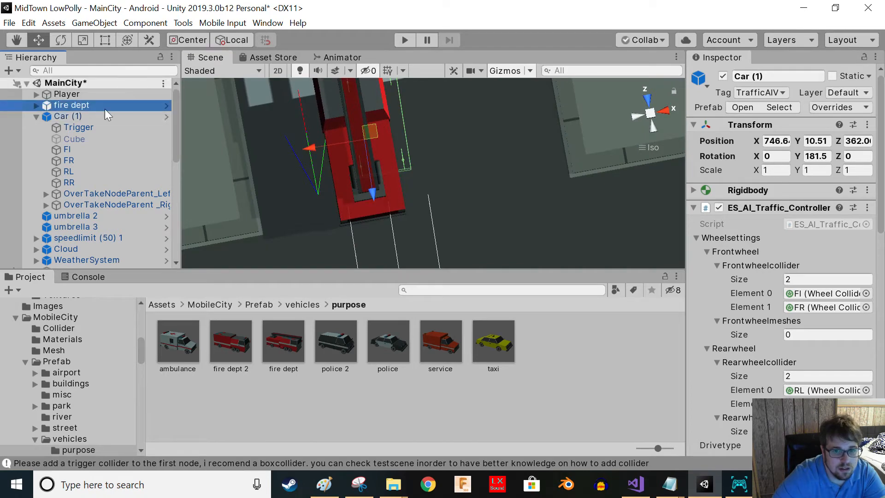
left_click_drag(409, 110, 423, 109)
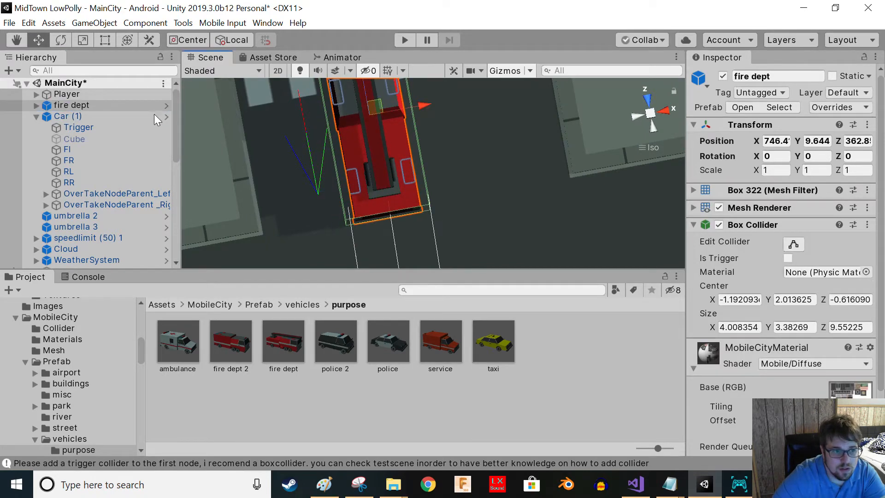
left_click(99, 115)
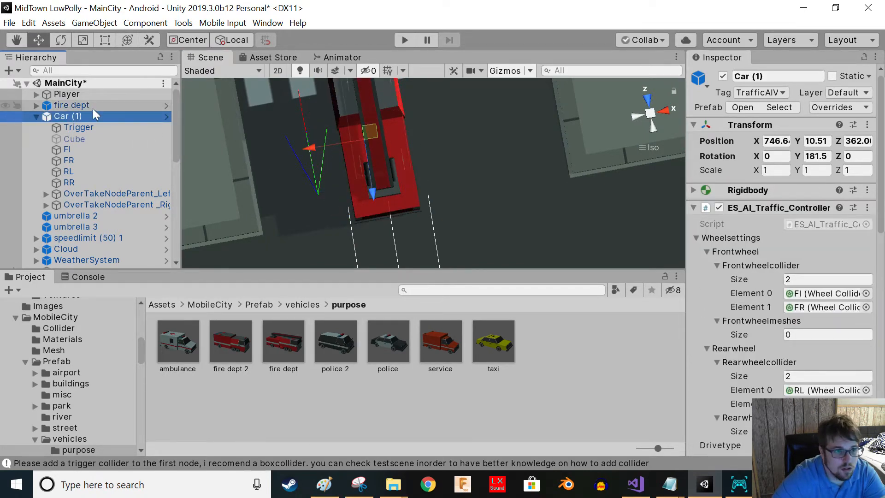
left_click(92, 106)
left_click_drag(421, 108, 424, 109)
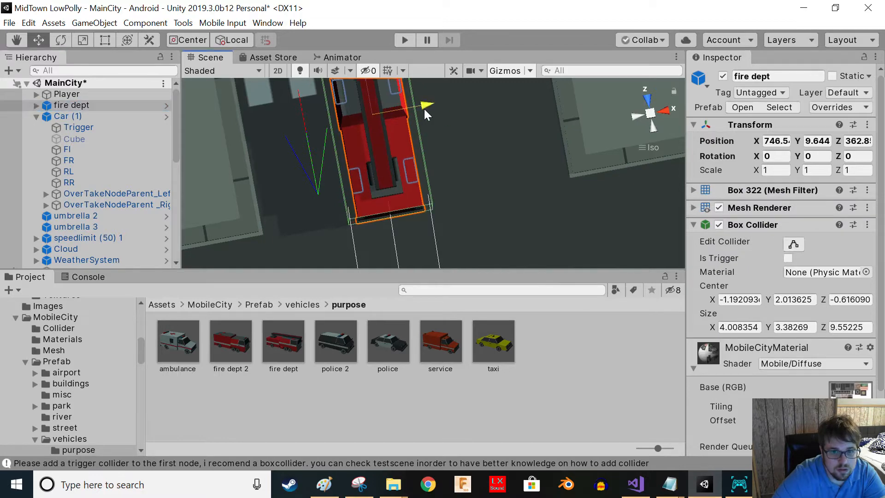
left_click(91, 121)
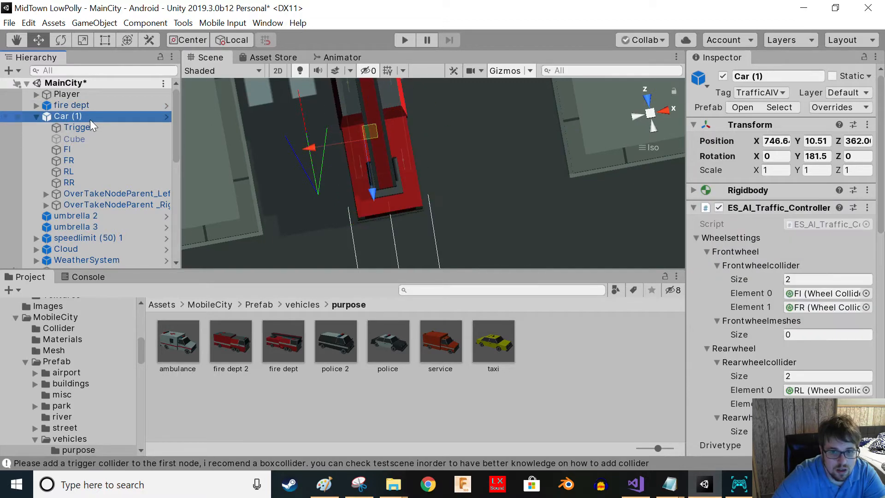
- Inspect the front-left wheel collider against the fire truck's front wheel from several angles
right_click_drag(430, 166, 348, 219)
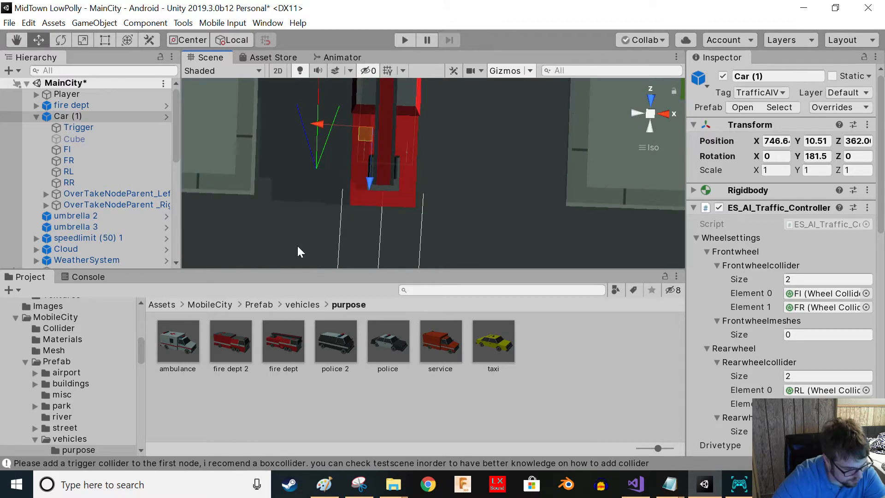
right_click_drag(373, 206, 325, 177)
scroll(325, 178, "up", 5)
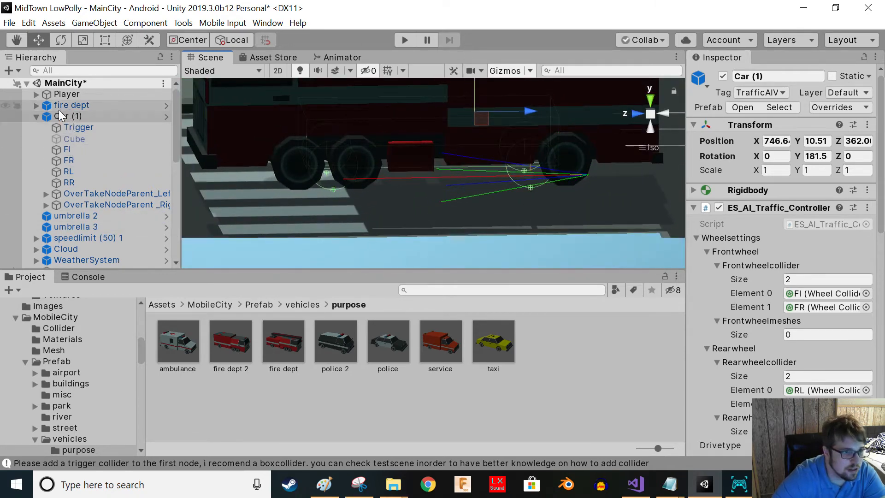
left_click(36, 105)
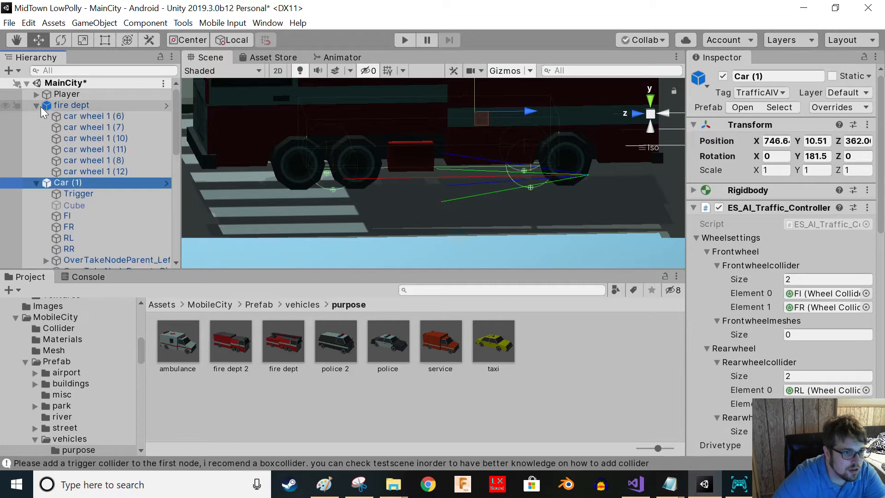
left_click(36, 106)
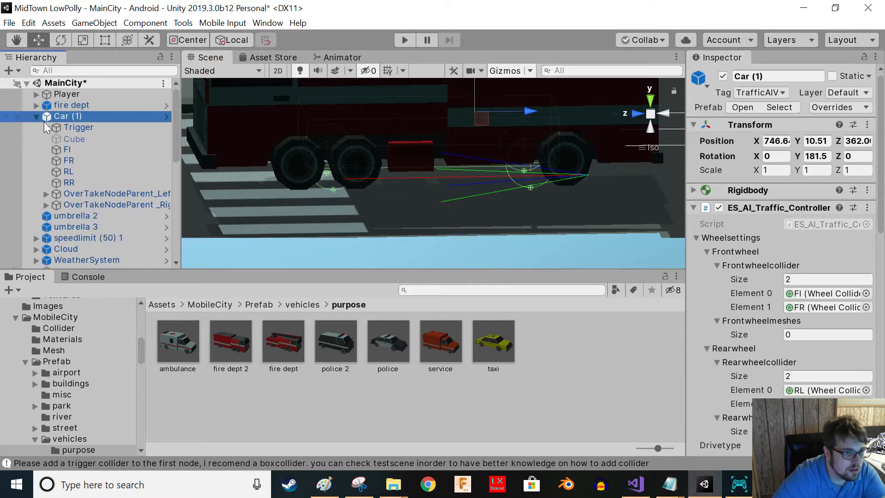
left_click(64, 151)
left_click_drag(372, 181, 391, 101, "alt")
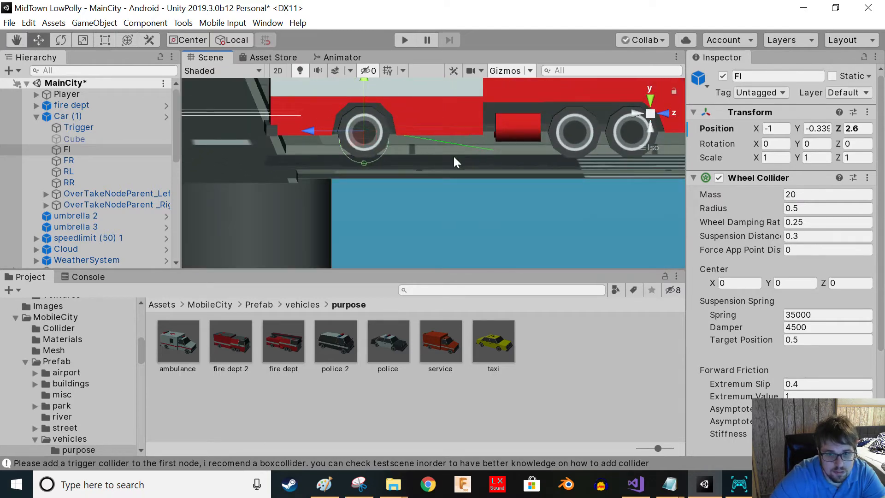
left_click_drag(457, 163, 446, 136, "alt")
- Lower the fire dept truck model to Y 9.54 so its wheels sit on the wheel colliders
left_click(152, 106)
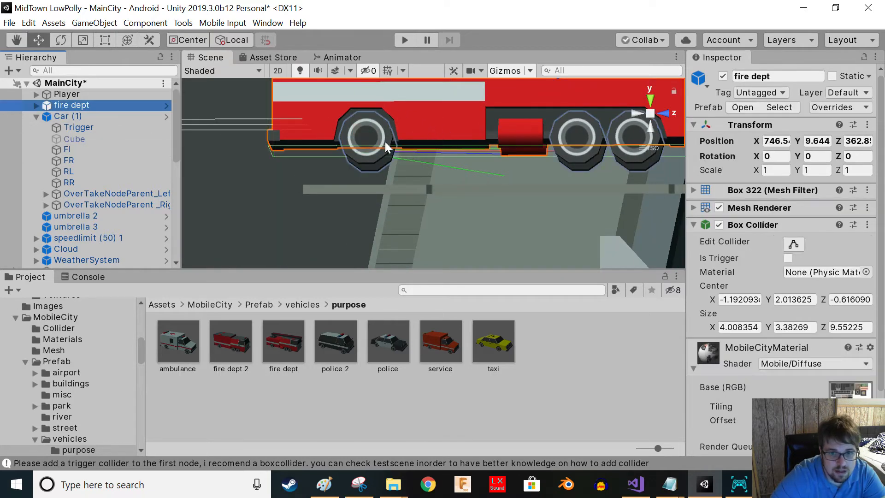
left_click_drag(385, 142, 385, 166, "alt")
middle_click_drag(419, 186, 258, 264)
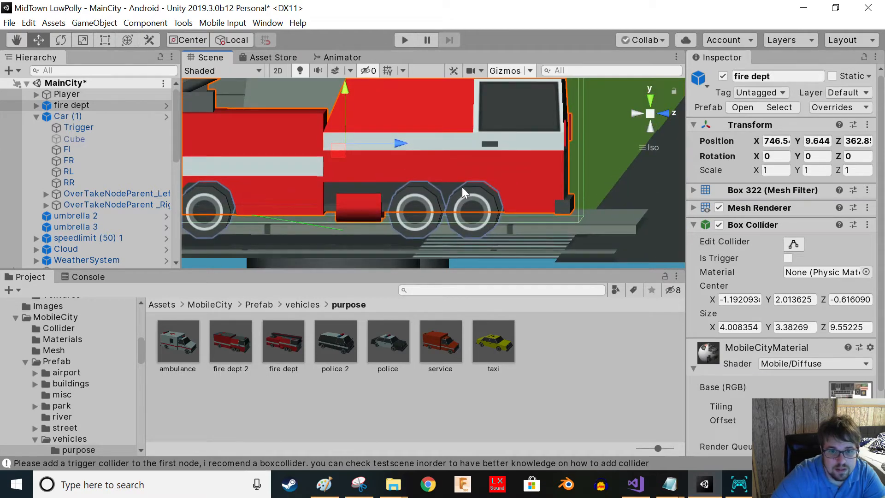
scroll(461, 187, "down", 4)
middle_click_drag(394, 162, 471, 156)
left_click_drag(435, 87, 435, 90)
mouse_move(377, 271)
left_mouse_down()
mouse_move(378, 233)
mouse_move(373, 271)
left_mouse_up()
left_click_drag(337, 171, 369, 203, "alt")
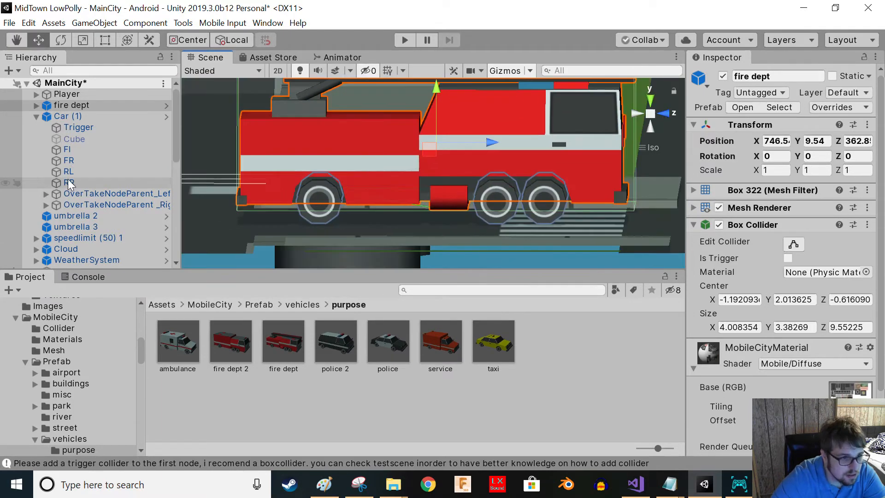
- Align the FI and FR front wheel colliders with the truck's front wheels, about Y -0.32 and Z 2.65
left_click(70, 149)
left_click_drag(316, 198, 319, 142, "alt")
left_click_drag(352, 222, 356, 238, "alt")
left_click(68, 160)
left_click_drag(254, 191, 484, 269, "alt")
left_click_drag(279, 198, 580, 199, "alt")
left_click_drag(544, 154, 197, 208)
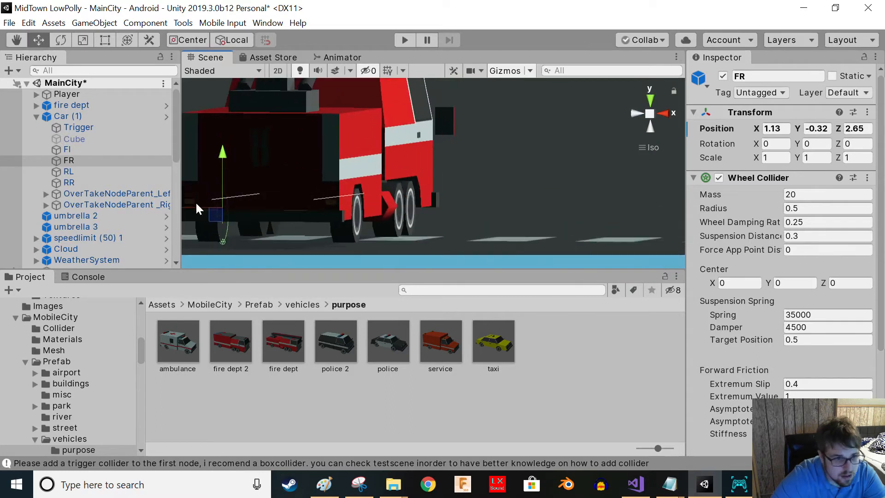
left_click(79, 150)
left_click_drag(389, 210, 427, 198, "alt")
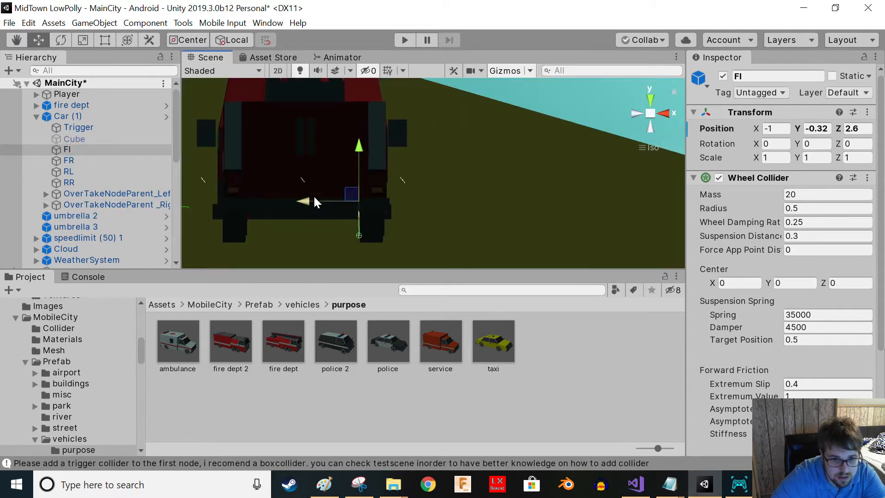
left_click_drag(310, 200, 202, 198)
- Move the RL wheel collider back to Z -2.8 under the truck's rear axle
left_click(118, 175)
key("f")
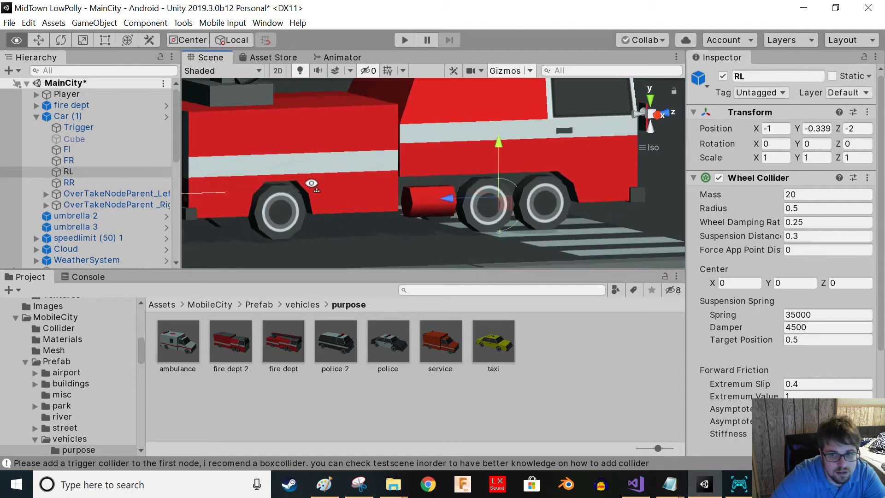
left_click_drag(488, 192, 439, 189)
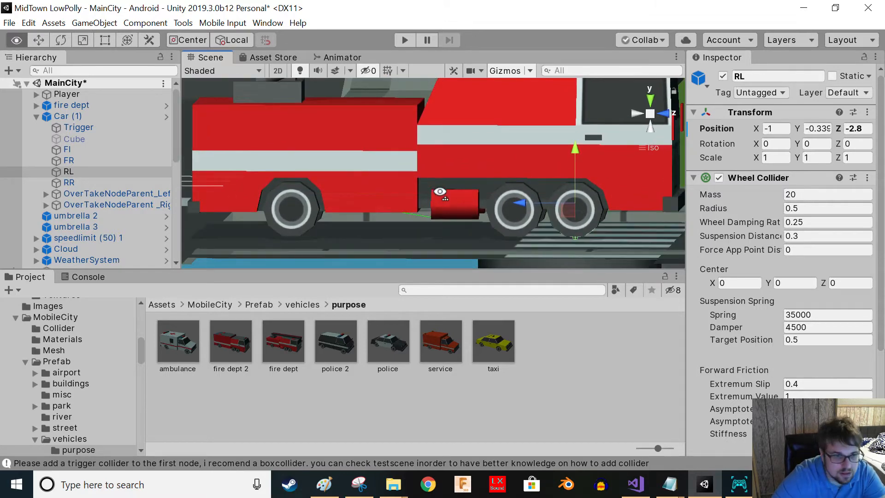
- Move the RR wheel collider to about X 1.32, Z -2.8 to match the rear wheel
left_click(151, 184)
left_click_drag(253, 207, 134, 184, "alt")
left_click_drag(415, 220, 236, 219, "alt")
right_click_drag(236, 219, 761, 251)
left_click_drag(358, 220, 314, 220)
right_click_drag(341, 250, 348, 219)
left_click_drag(333, 207, 336, 208)
right_click_drag(301, 230, 665, 213)
left_click_drag(654, 199, 669, 200)
right_click_drag(563, 213, 629, 224)
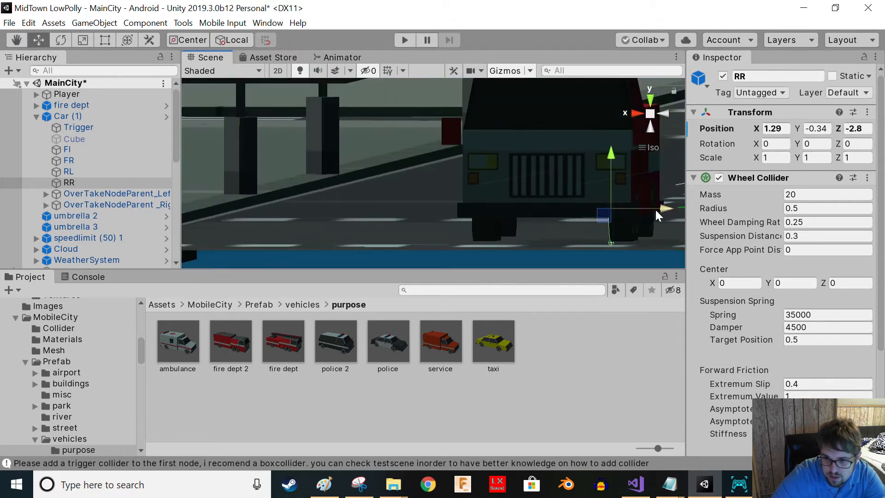
left_click_drag(656, 211, 657, 211)
right_click_drag(657, 211, 567, 217)
- Shift the RL wheel collider inward to X -0.92
left_click(58, 182)
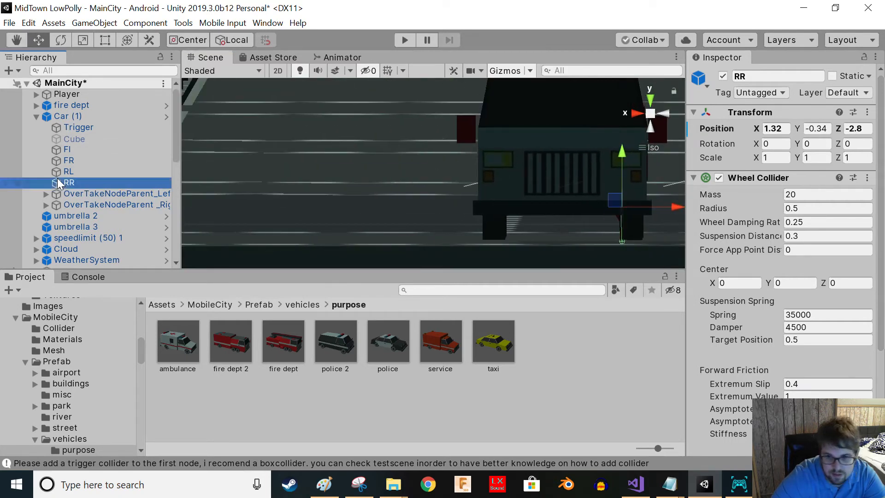
left_click(70, 171)
left_click_drag(546, 207, 558, 205)
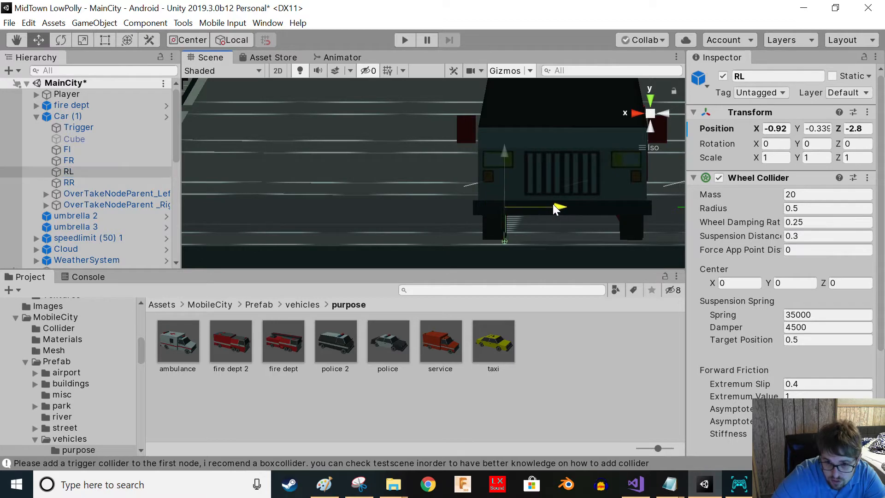
right_click_drag(498, 246, 159, 184)
middle_click_drag(462, 214, 405, 214)
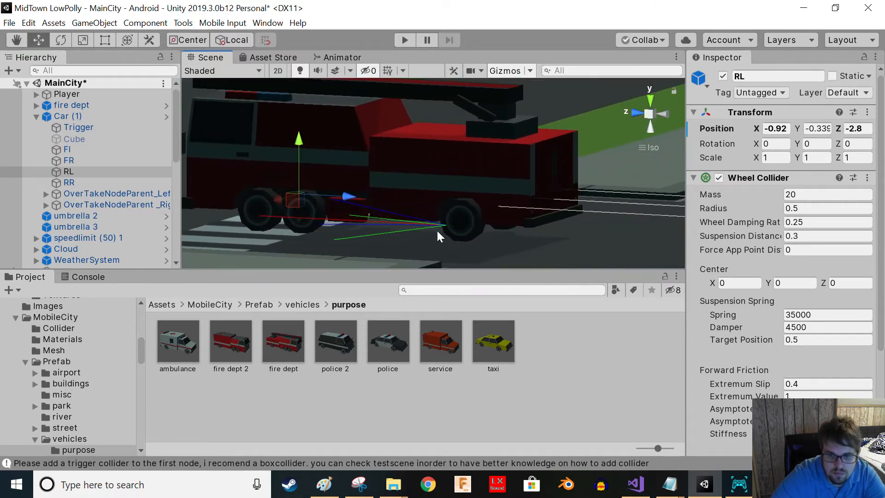
- Add a Rotation Constraint component to the truck's wheel mesh car wheel 1 (11)
left_click(454, 218)
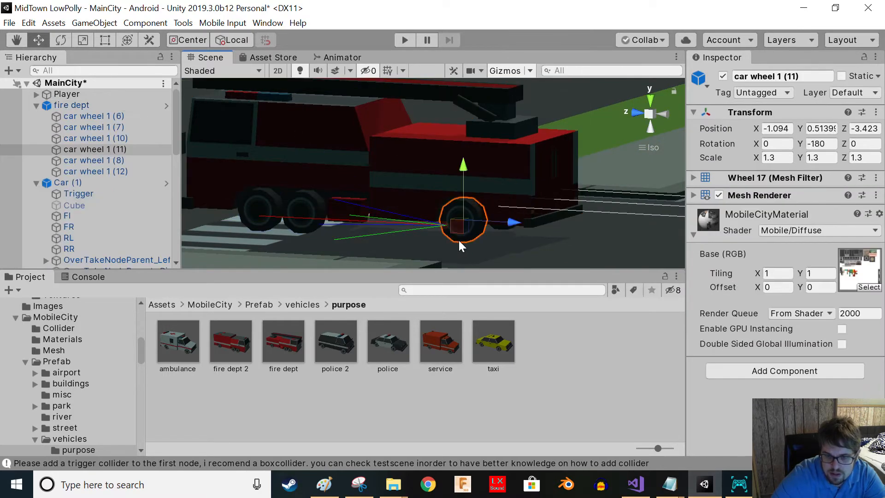
left_click(816, 144)
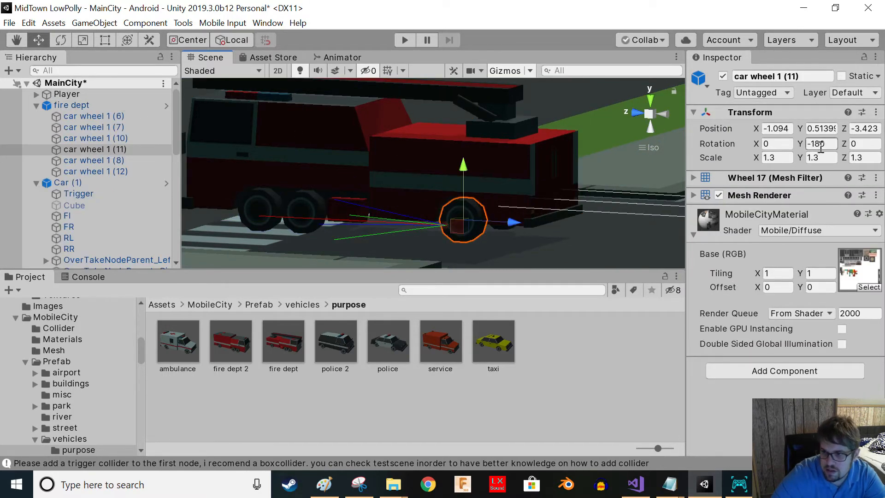
right_click_drag(468, 234, 397, 207)
left_click(469, 215)
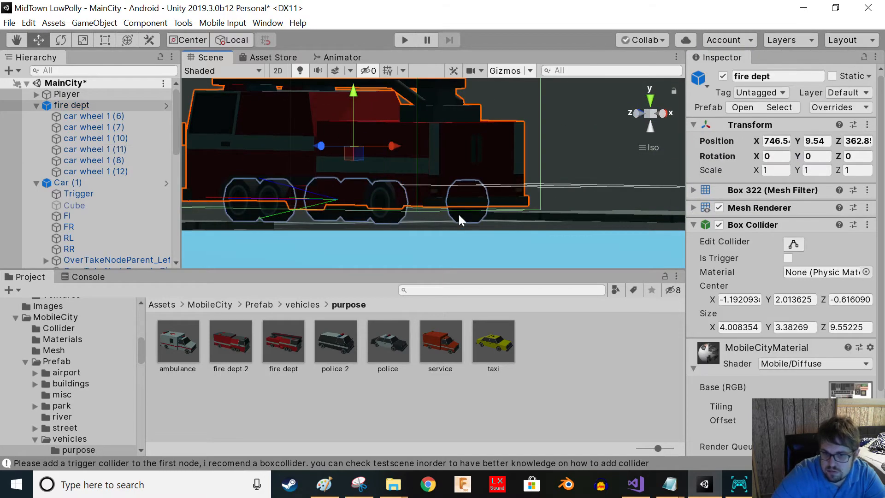
left_click(459, 215)
left_click(391, 214)
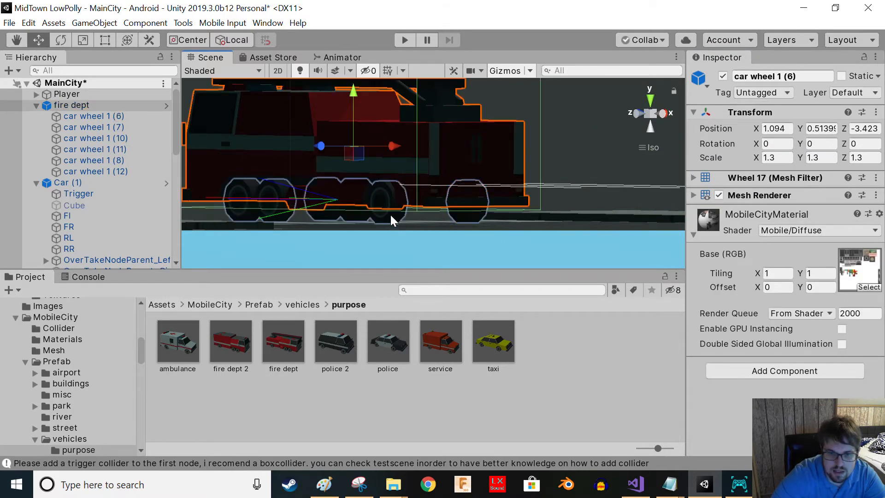
left_click(390, 215)
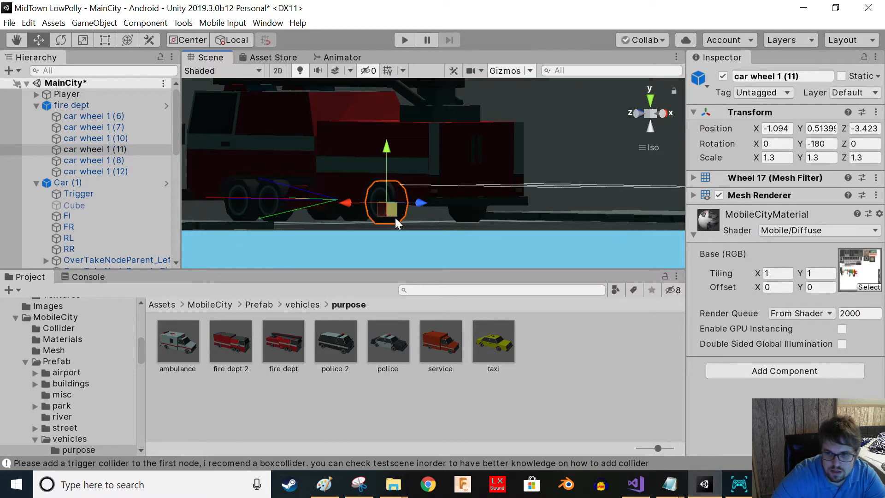
left_click(746, 374)
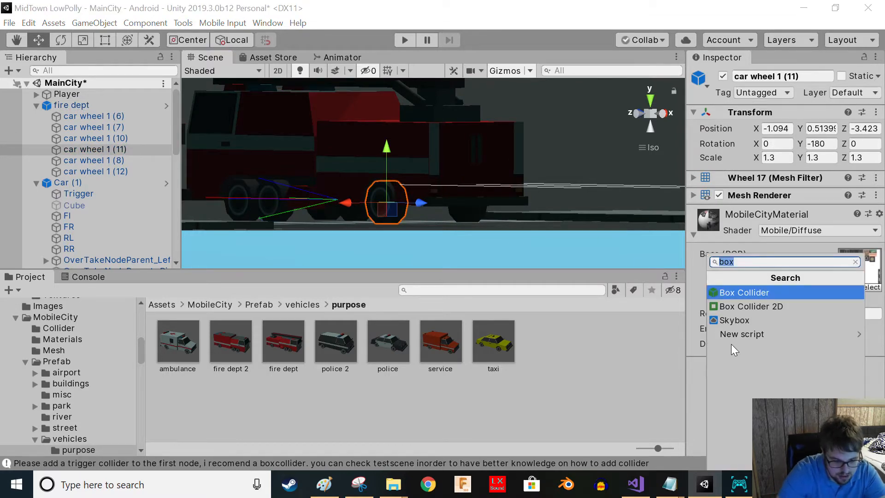
type("rot")
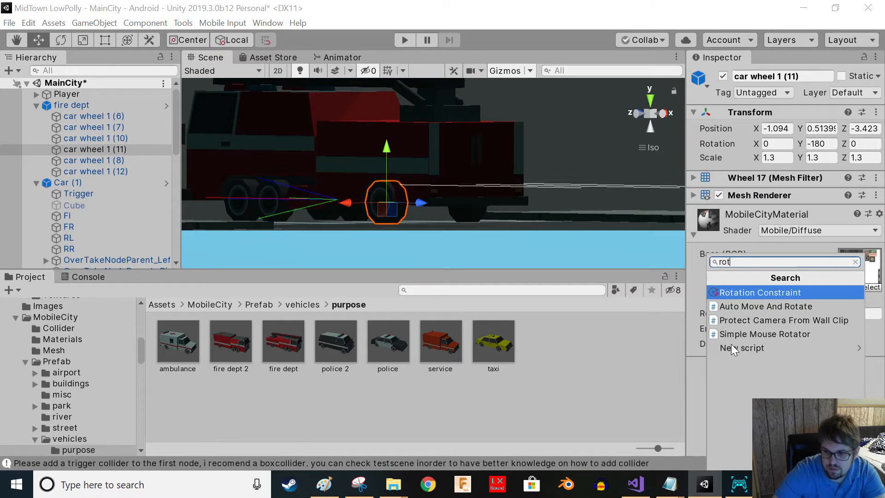
left_click(745, 286)
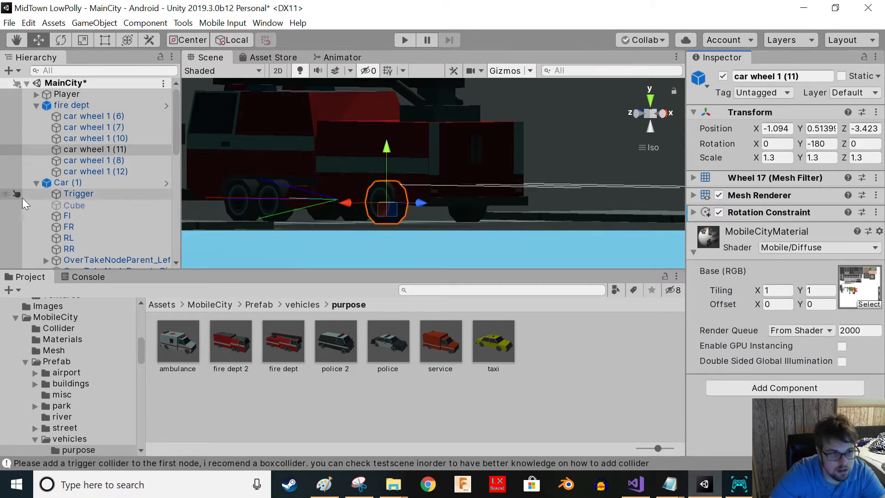
- Rename the AI car object to Truck4
double_click(76, 184)
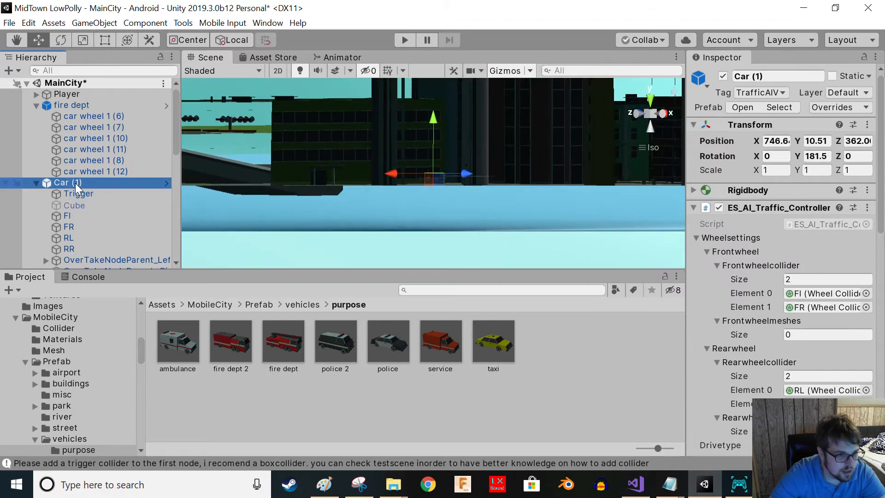
left_click(76, 184)
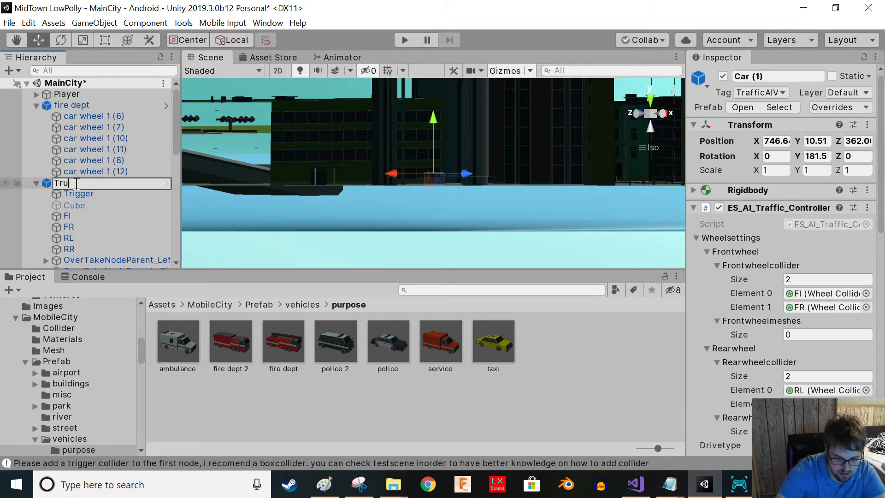
type("Truck4")
key("Return")
left_click(67, 194)
left_click(65, 184)
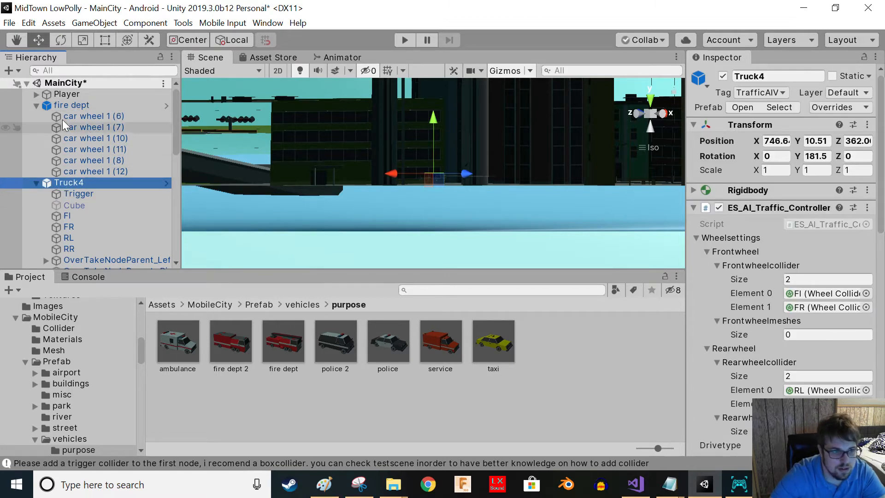
- Add Truck4 as a source in car wheel 1 (11)'s Rotation Constraint
right_click_drag(447, 230, 470, 177)
scroll(469, 178, "up", 5)
scroll(446, 186, "up", 8)
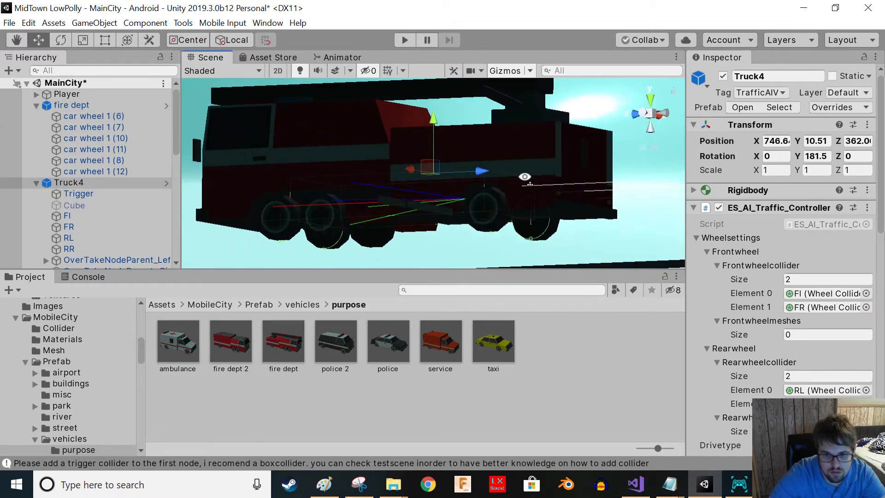
left_click(490, 236)
left_click(487, 237)
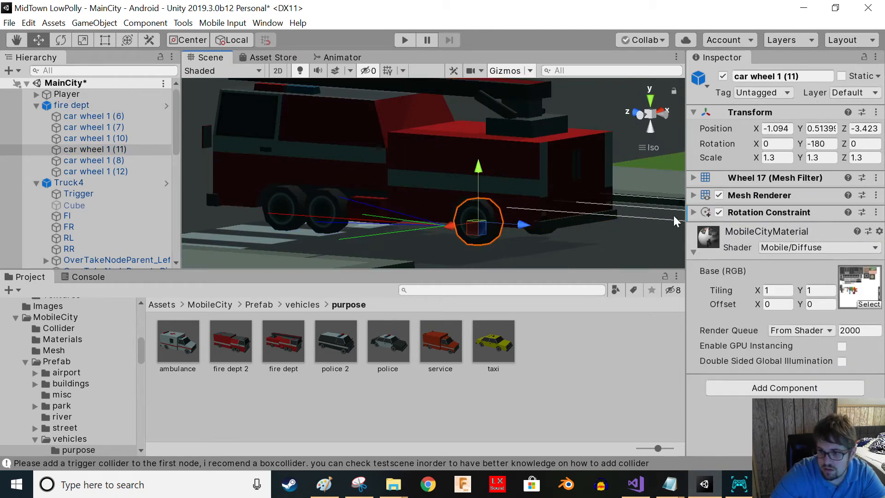
left_click(693, 252)
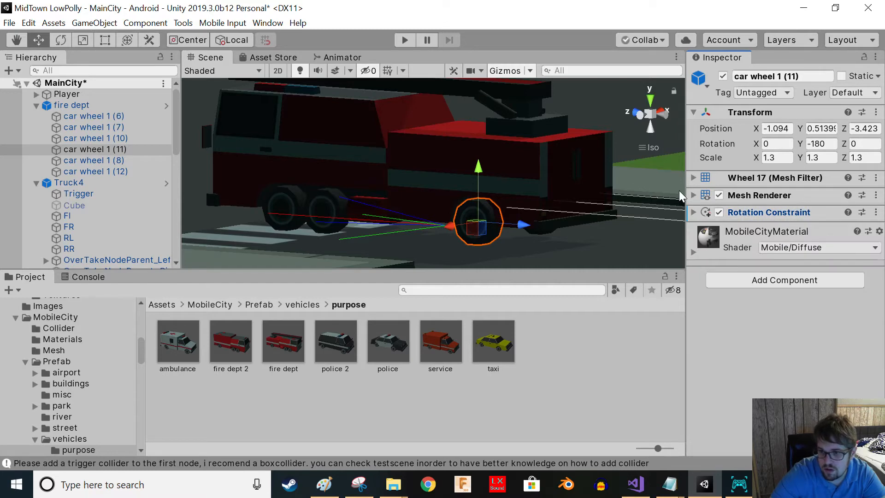
left_click(694, 212)
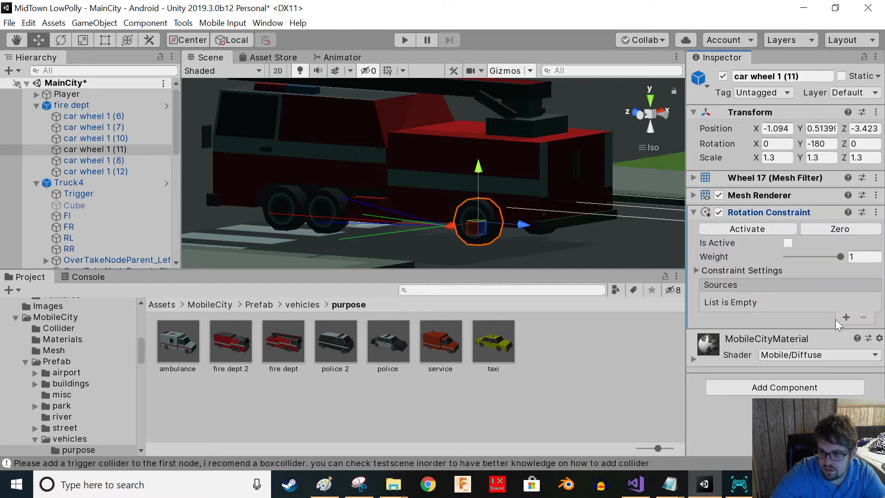
left_click(847, 317)
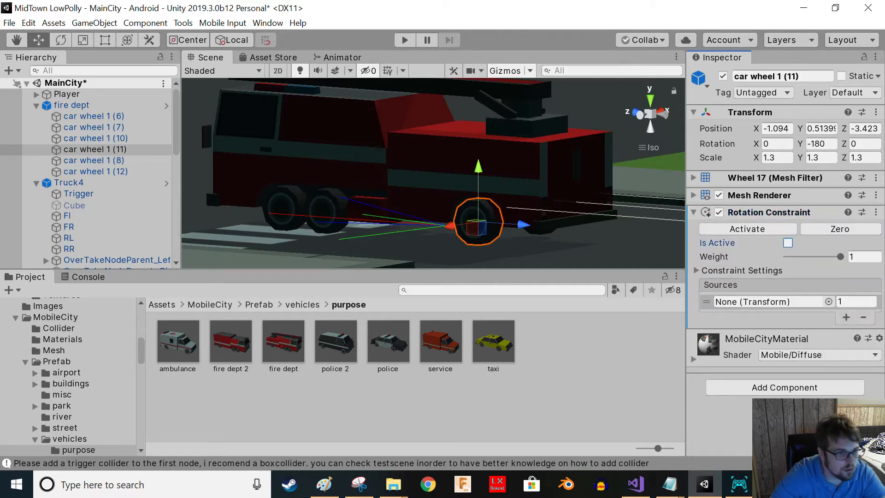
left_click_drag(60, 187, 761, 305)
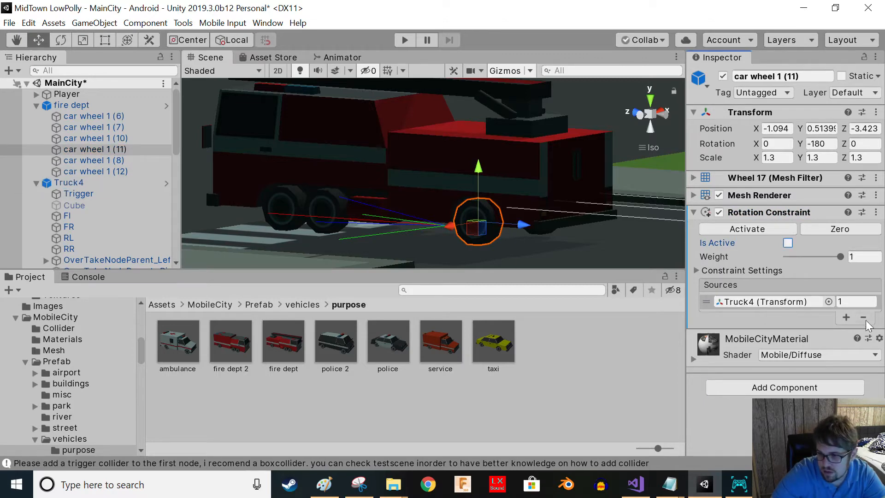
- Set the Rotation Constraint weight to 0 and open its constraint settings
left_click_drag(839, 257, 760, 260)
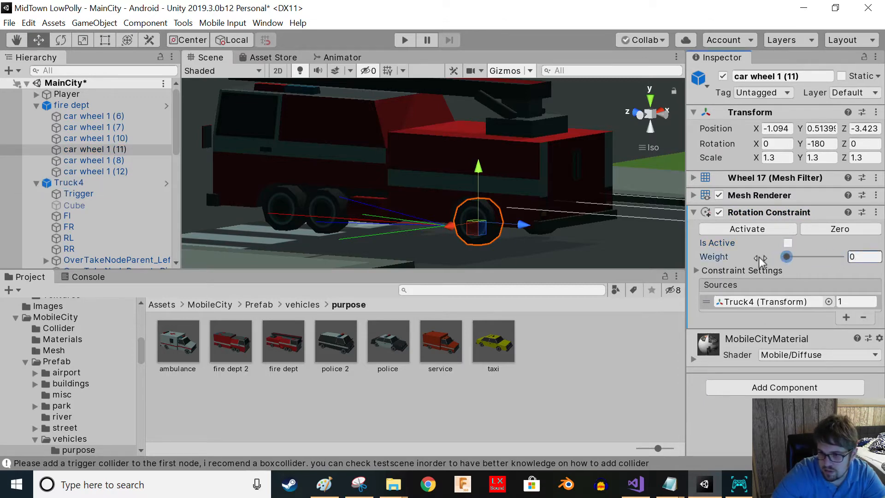
left_click(697, 271)
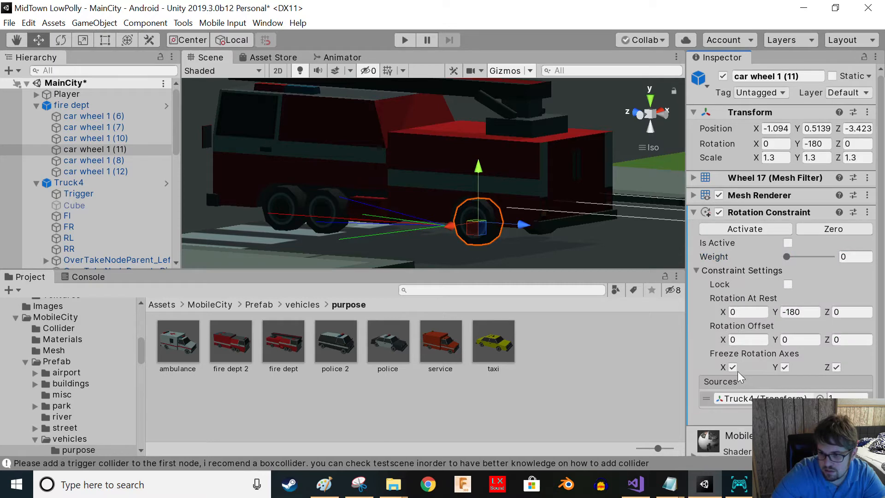
- Activate the Rotation Constraint on car wheel 1 (11) and copy the component
left_click(747, 228)
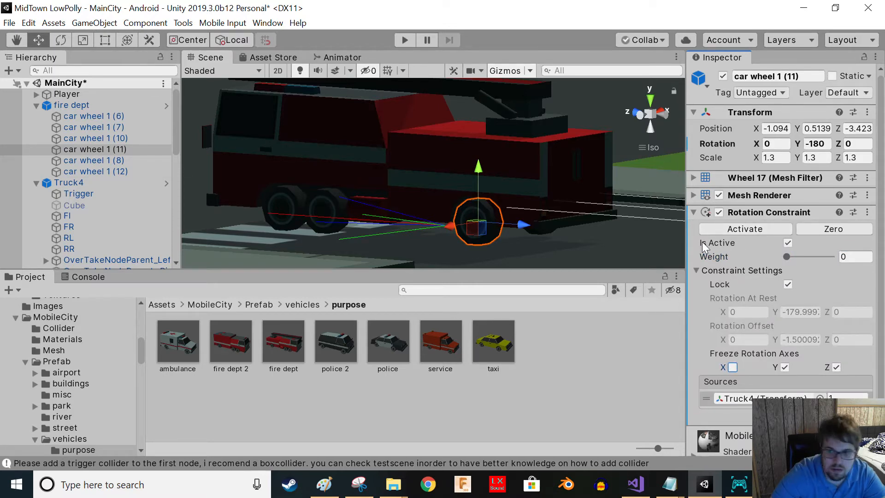
right_click(786, 217)
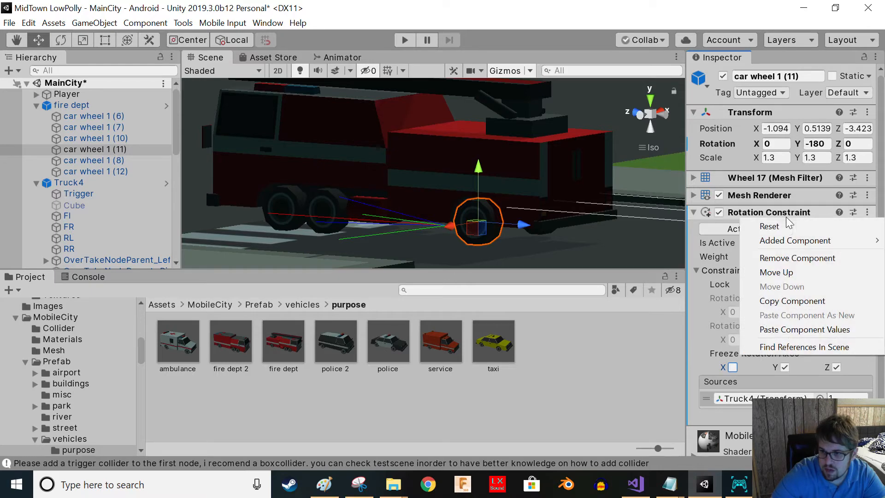
left_click(800, 301)
- Paste the copied Rotation Constraint as a new component onto wheel mesh car wheel 1 (12)
left_click(319, 228)
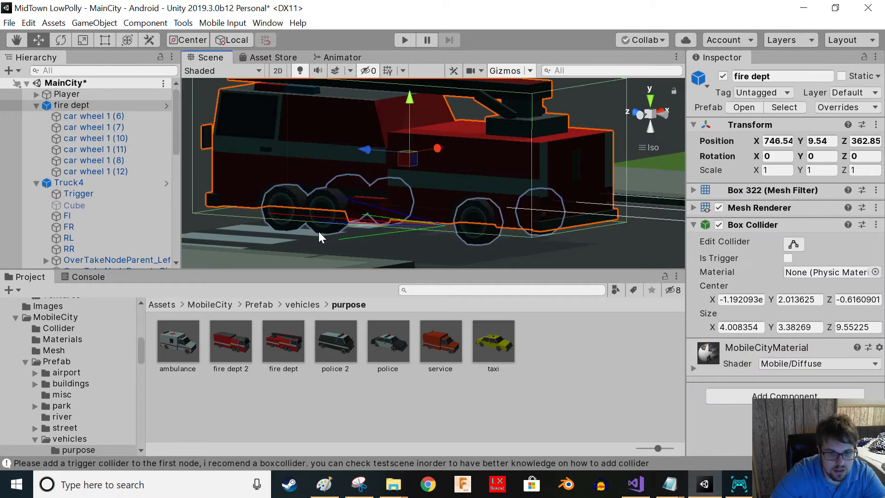
left_click(321, 232)
right_click(827, 199)
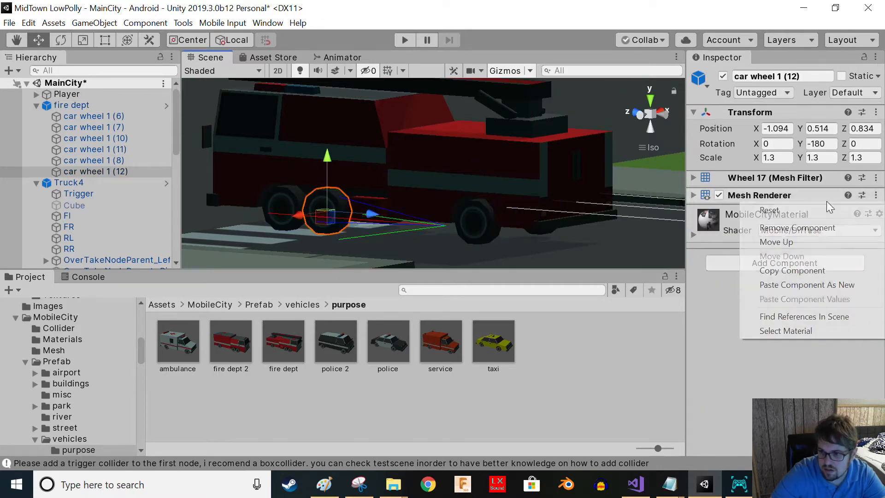
left_click(810, 284)
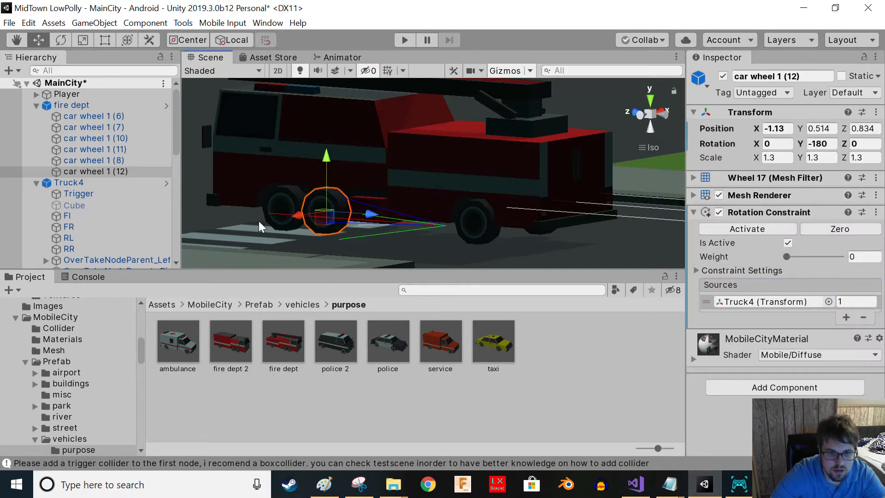
- Paste the copied Rotation Constraint as a new component onto wheel mesh car wheel 1 (10)
left_click(283, 229)
left_click(283, 229)
left_click(297, 230)
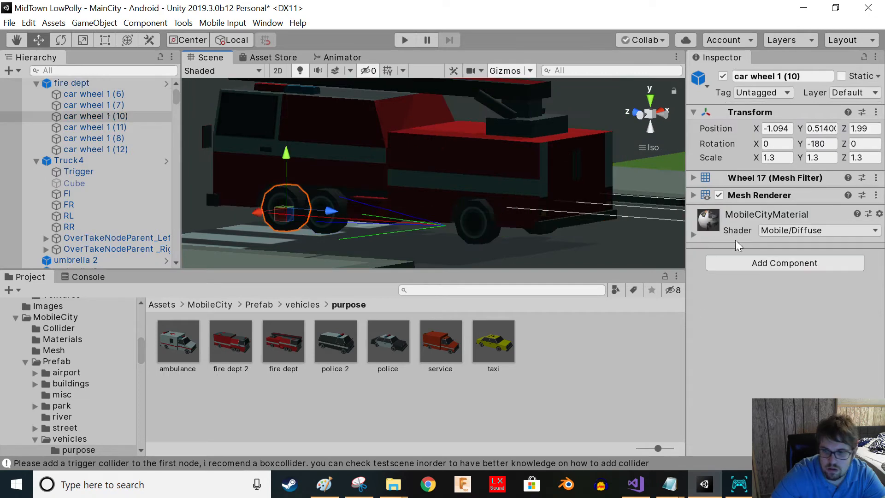
right_click(803, 215)
left_click(811, 285)
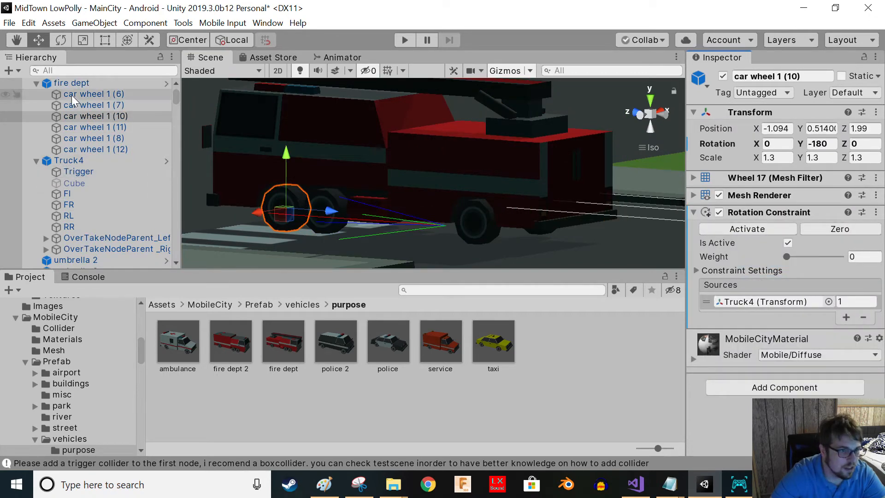
- Unpack the fire dept prefab completely and parent it under Truck4 as a child object
left_click(63, 78)
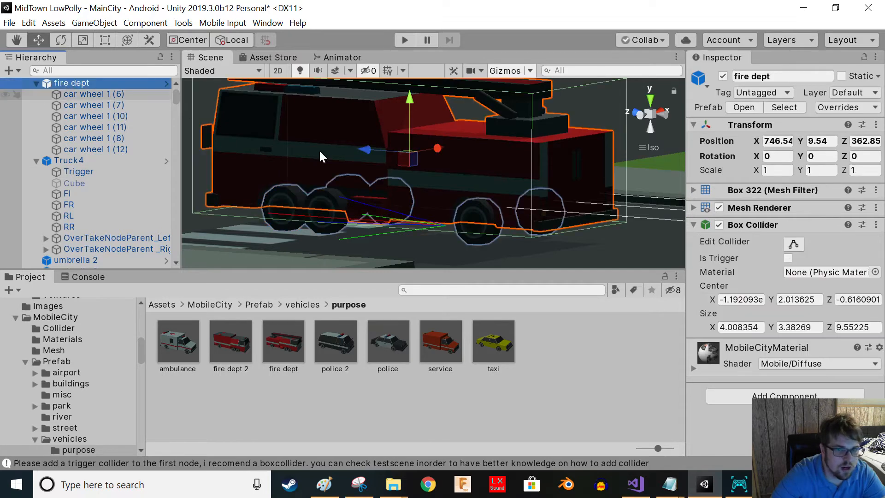
left_click_drag(70, 83, 66, 167)
left_click(539, 273)
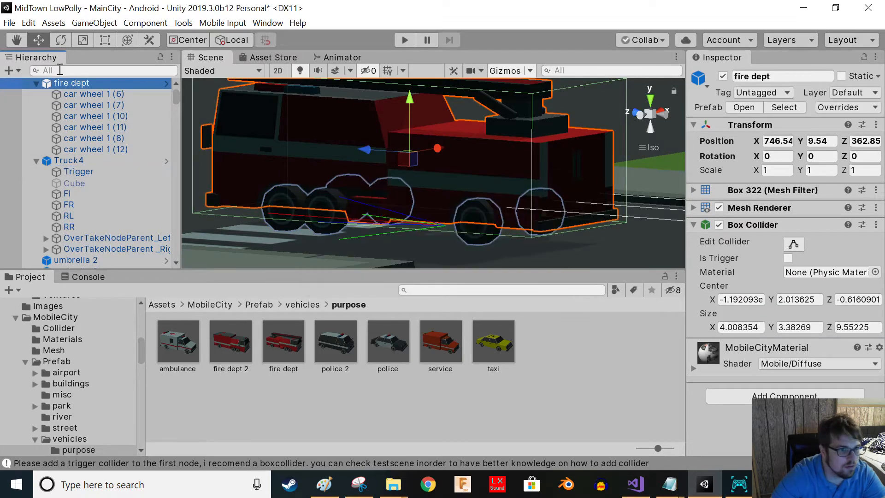
right_click(76, 162)
left_click(136, 318)
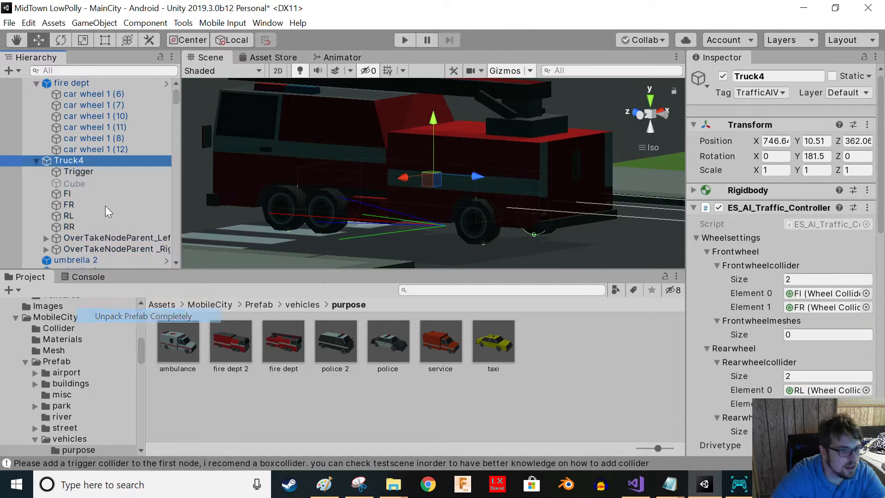
right_click(77, 84)
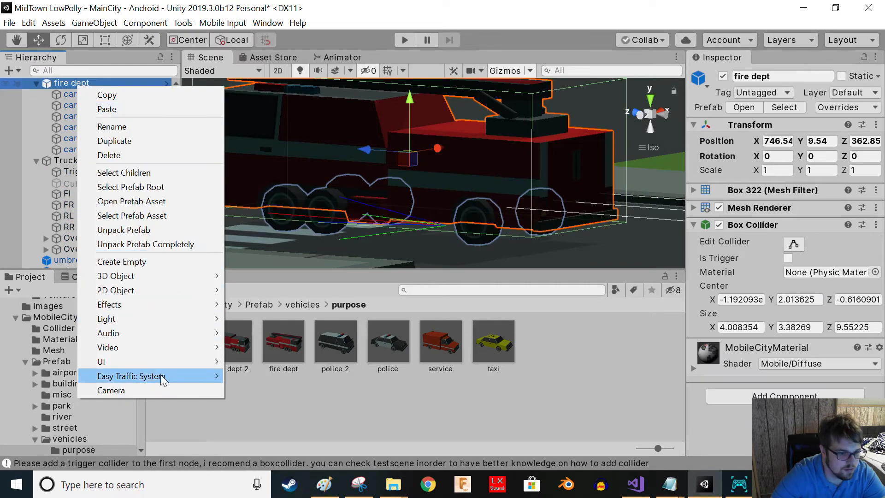
left_click(148, 244)
left_click_drag(78, 87, 68, 169)
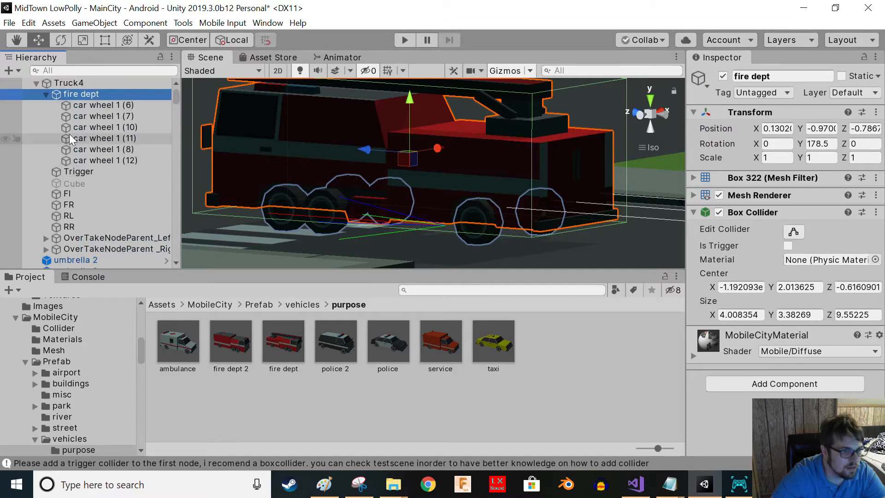
- Rename wheel mesh car wheel 1 (6) as BackRight
left_click(95, 105)
left_click(98, 108)
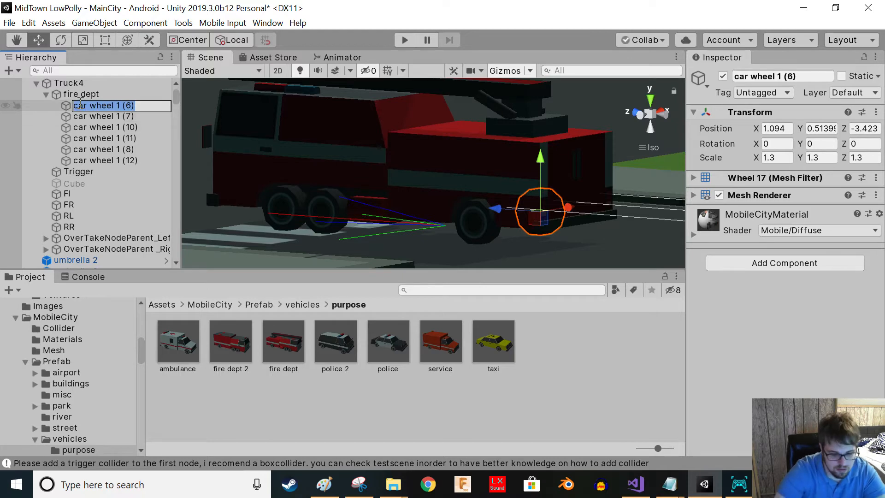
type("BackRight")
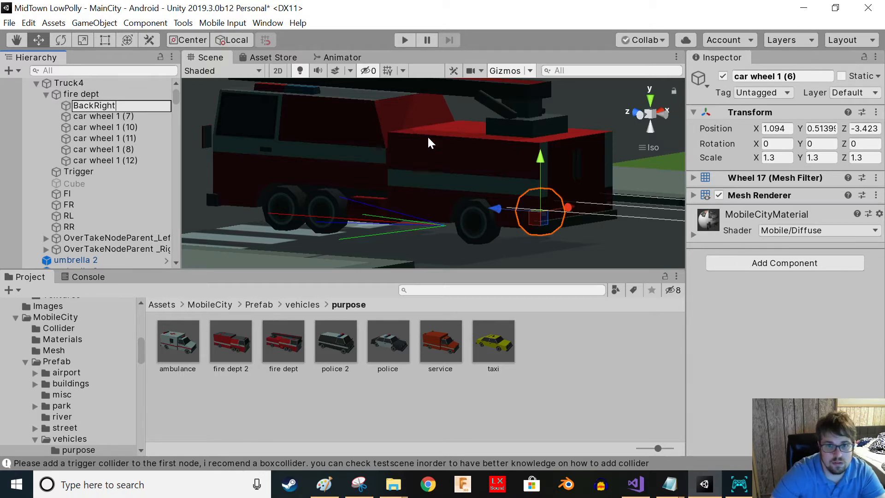
- Rename wheel mesh car wheel 1 (7) as FrontRight
left_click_drag(373, 248, 189, 144, "alt")
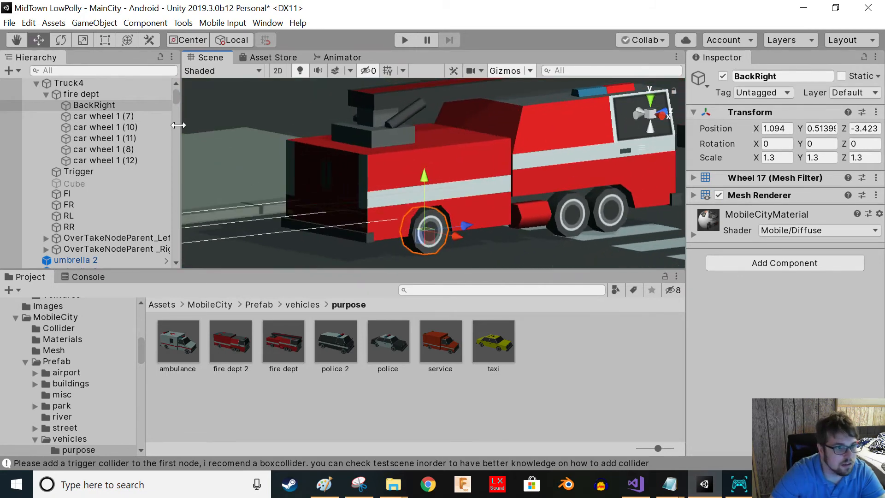
left_click(122, 115)
left_click(121, 115)
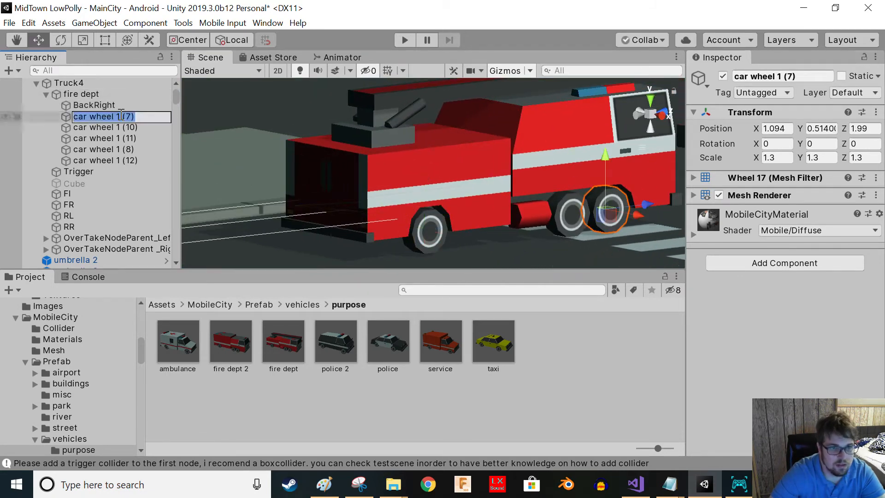
type("Fro")
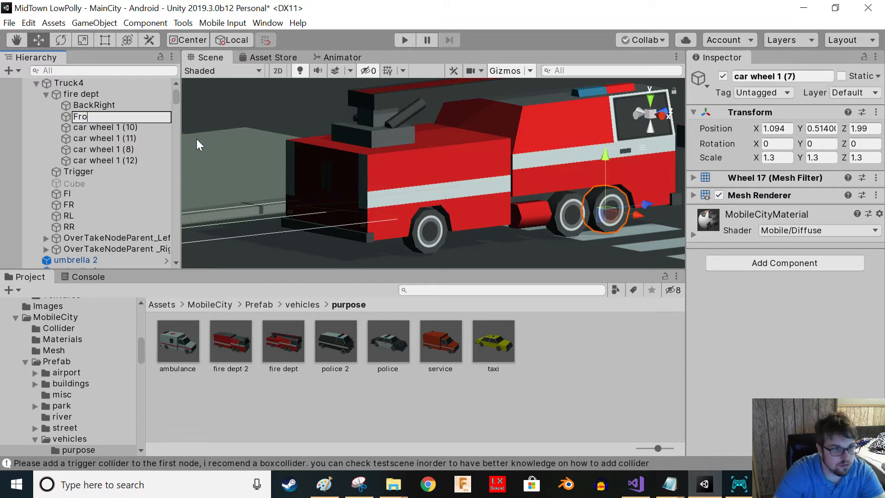
type("ntRight")
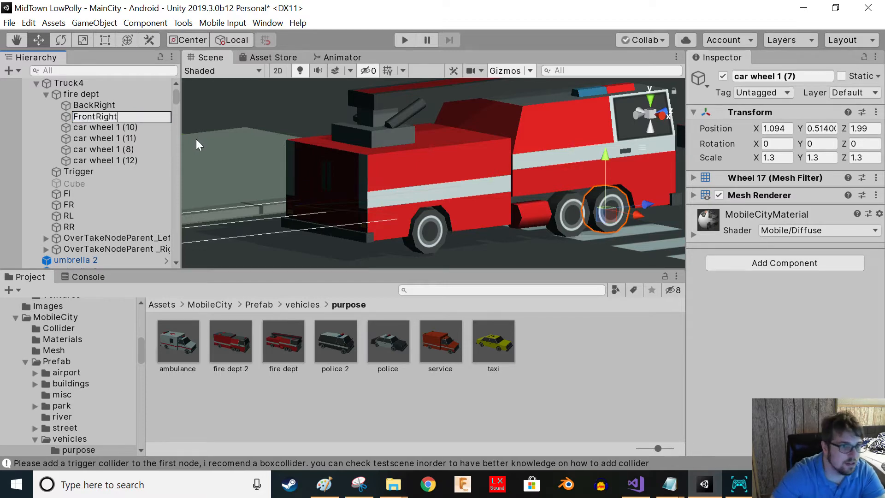
- Rename wheel mesh car wheel 1 (10) as FrontLeft
left_click(79, 129)
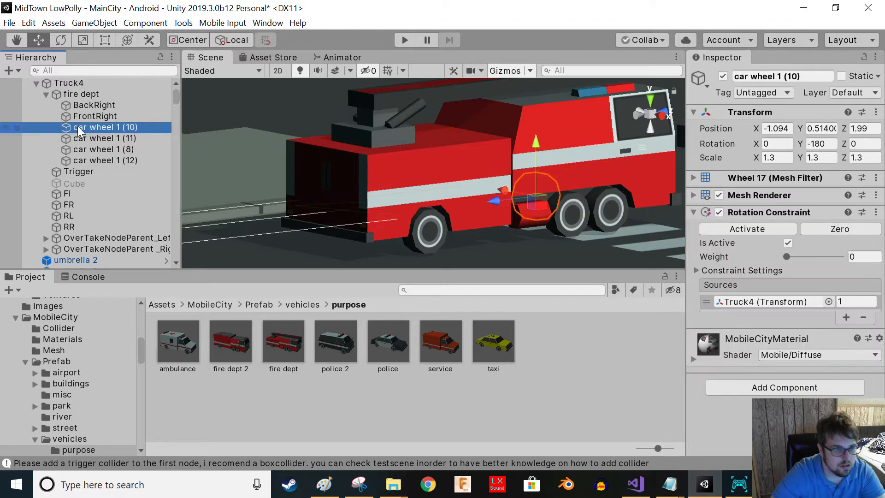
key("F2")
type("FrontLeft")
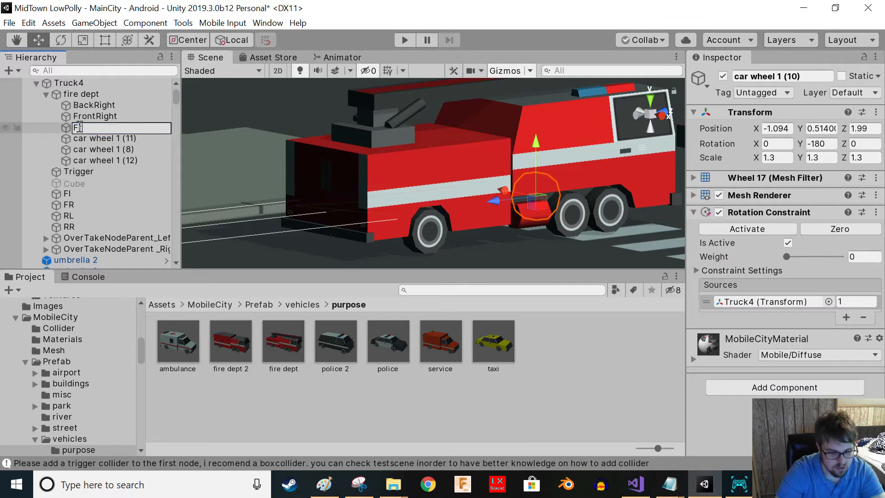
left_click(137, 141)
- Rename wheel mesh car wheel 1 (11) as FrontLeft too
left_click_drag(405, 202, 772, 204, "alt")
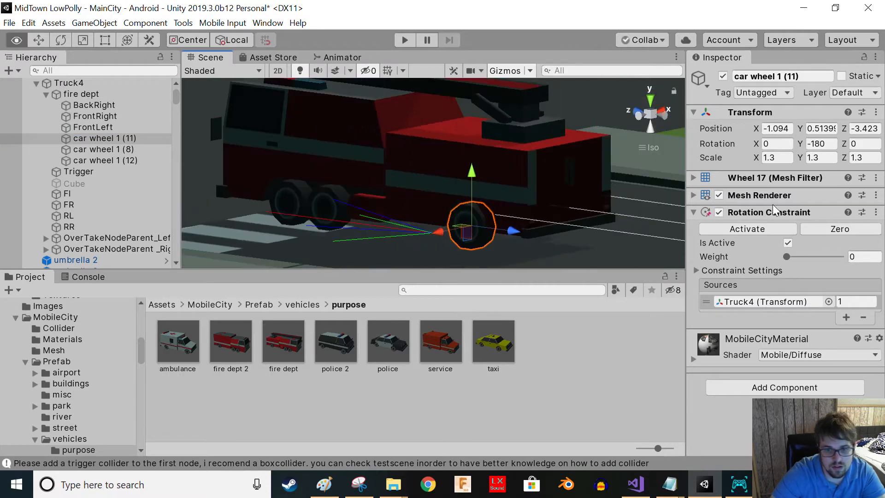
left_click(96, 139)
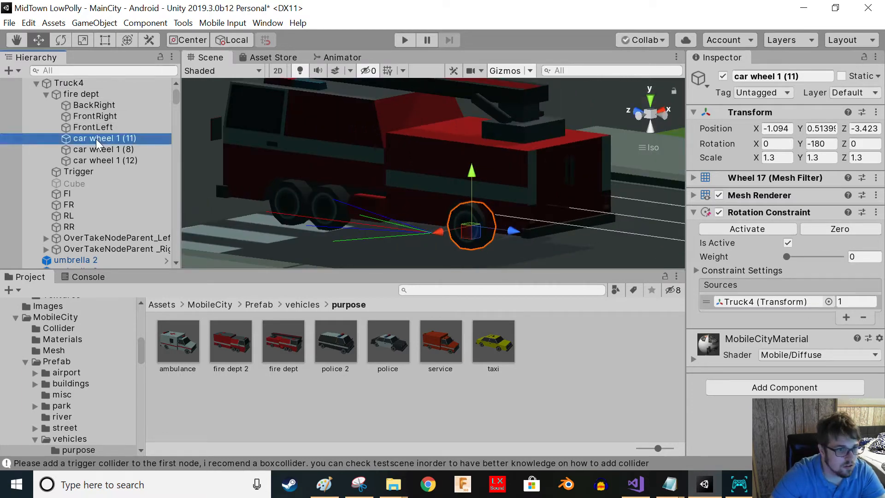
key("F2")
type("F")
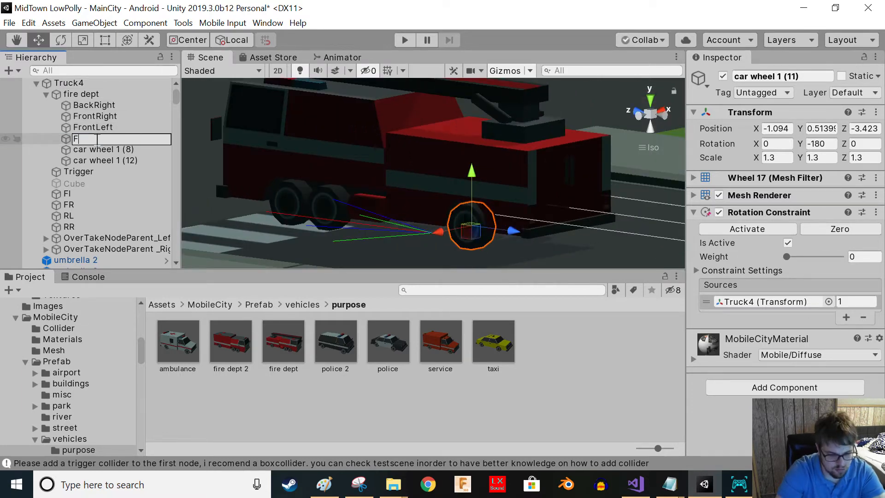
type("ront")
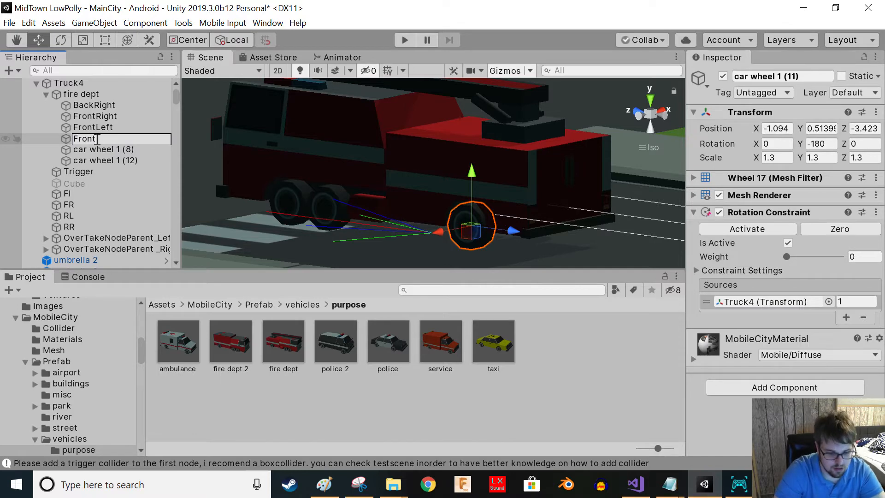
type("Left")
key("Return")
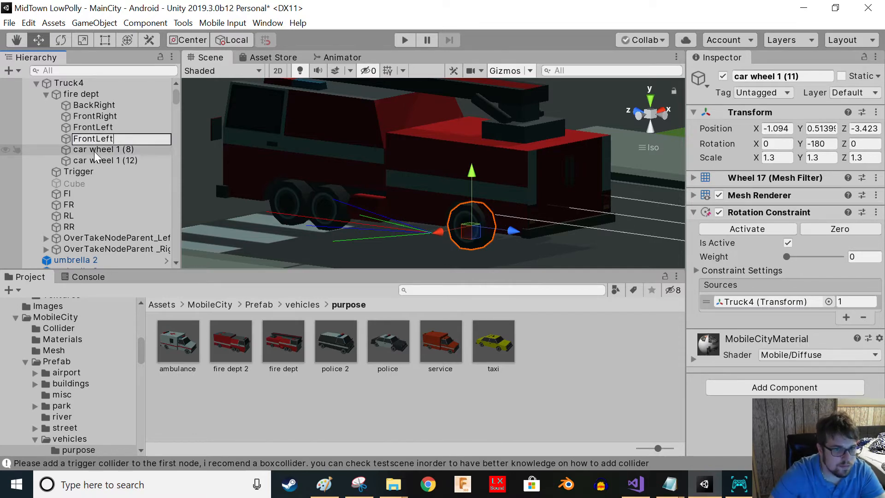
- Rename wheel mesh car wheel 1 (8) as MiddleRight
left_click(94, 150)
key("F2")
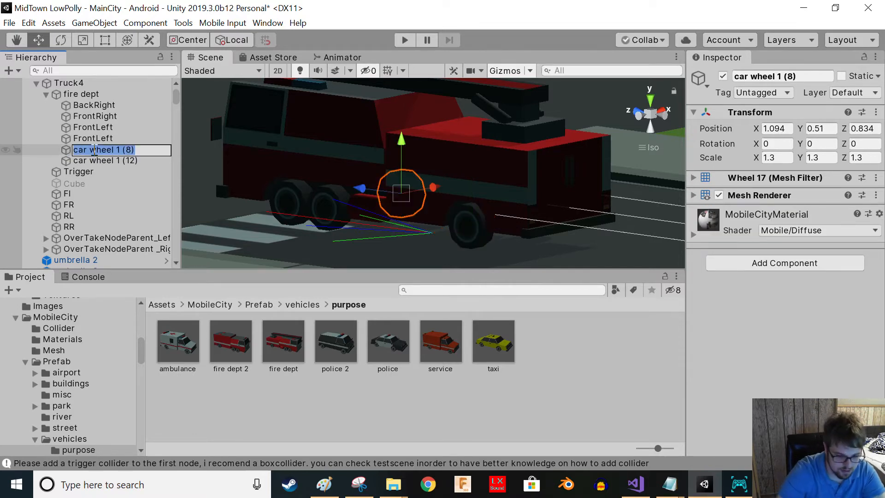
type("MiddleRight")
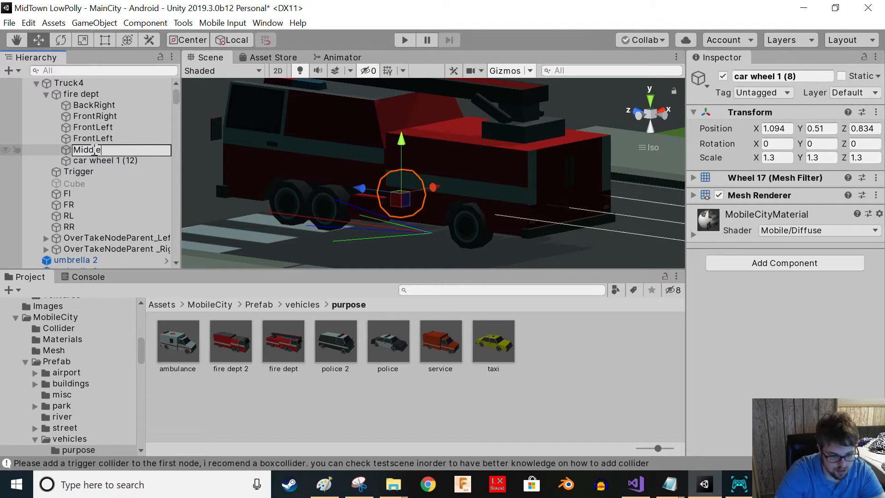
key("Return")
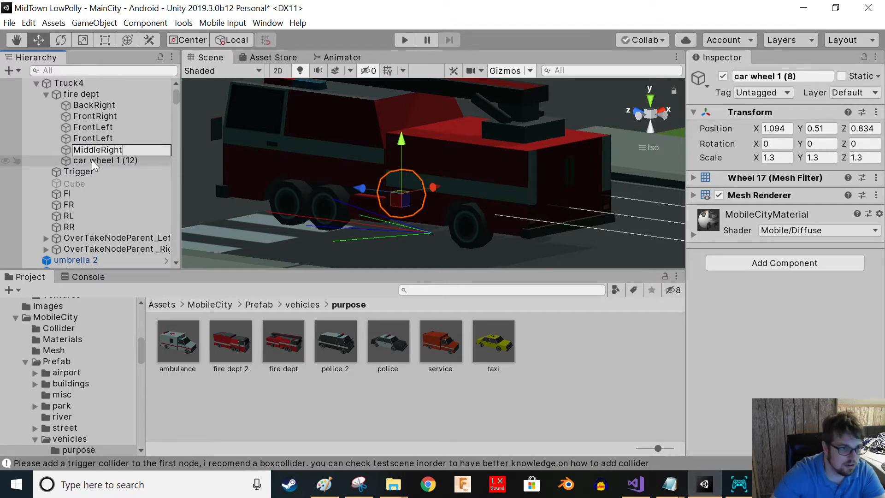
- Rename wheel mesh car wheel 1 (12) as MiddleLeft
left_click(94, 161)
key("F2")
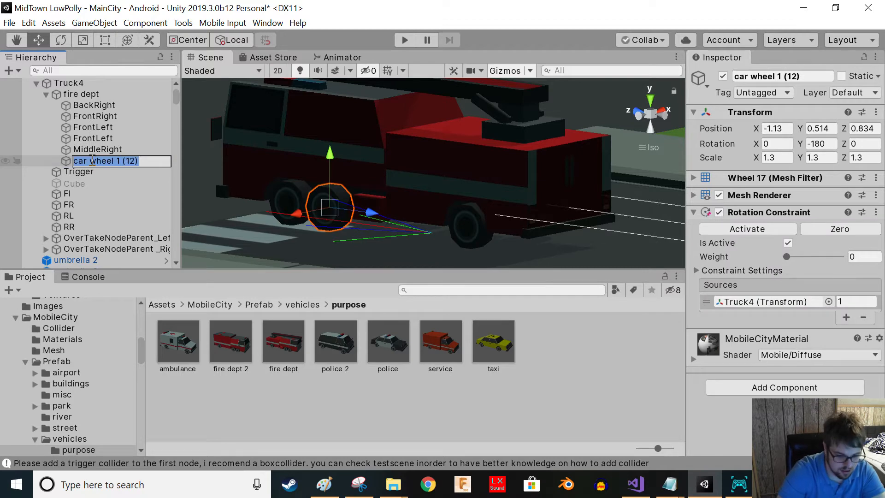
type("MiddleLeft")
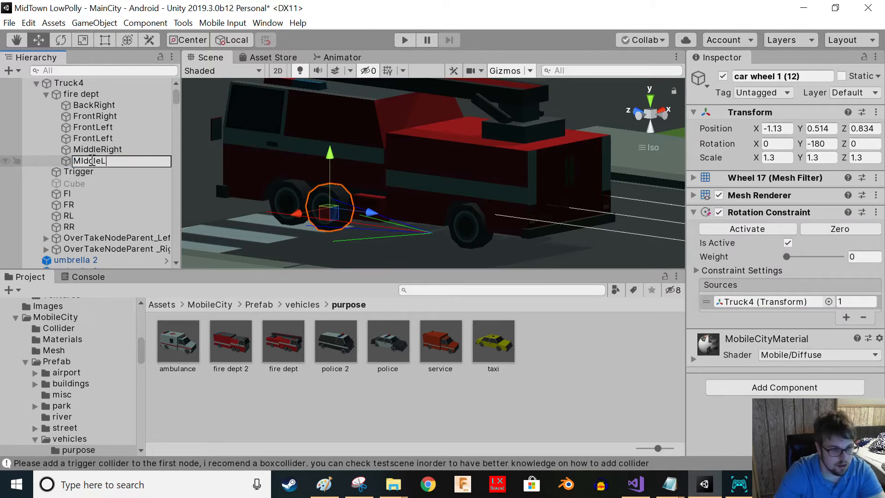
left_click(99, 142)
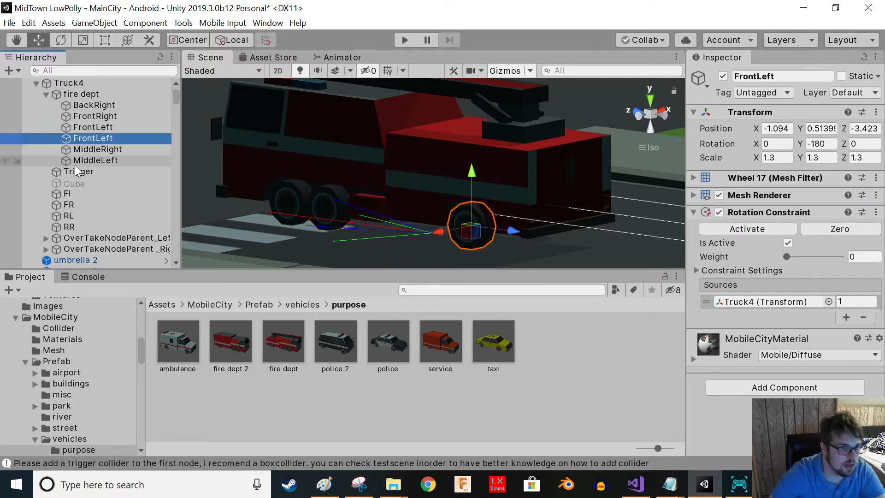
- Set Truck4's Frontwheelmeshes size to 2 in the ES_AI_Traffic_Controller
left_click(74, 90)
left_click(74, 87)
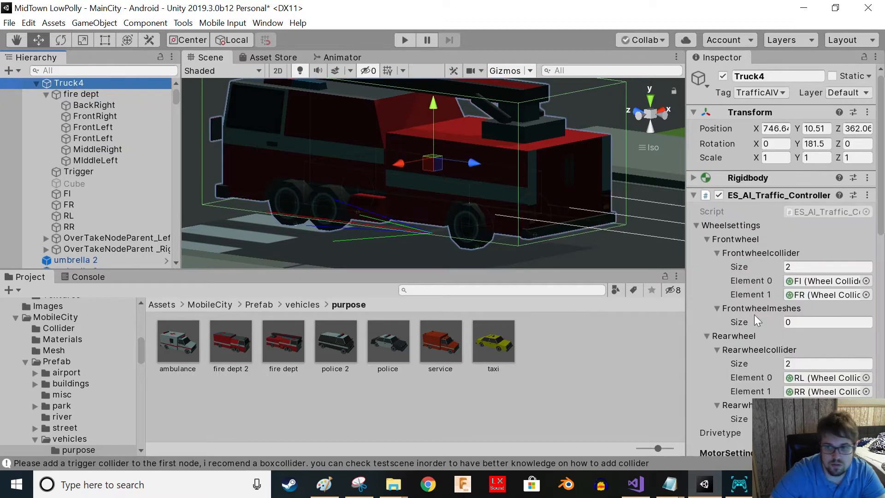
left_click(802, 322)
type("2")
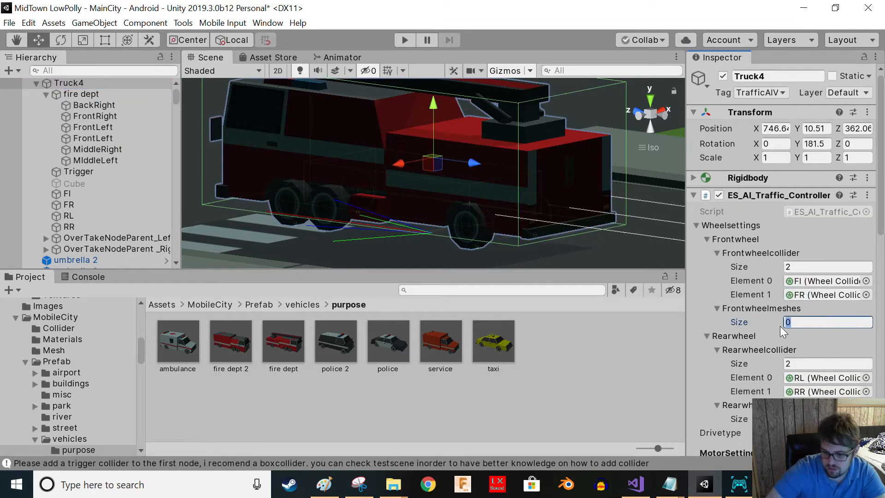
key("Return")
- Set Truck4's Rearwheelmeshes size to 2 in the ES_AI_Traffic_Controller
scroll(801, 322, "down", 3)
scroll(801, 322, "down", 9)
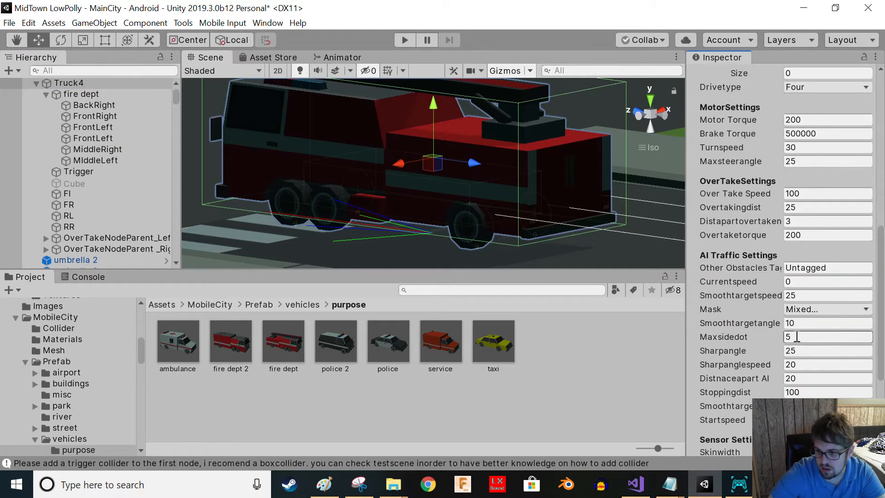
scroll(801, 341, "down", 5)
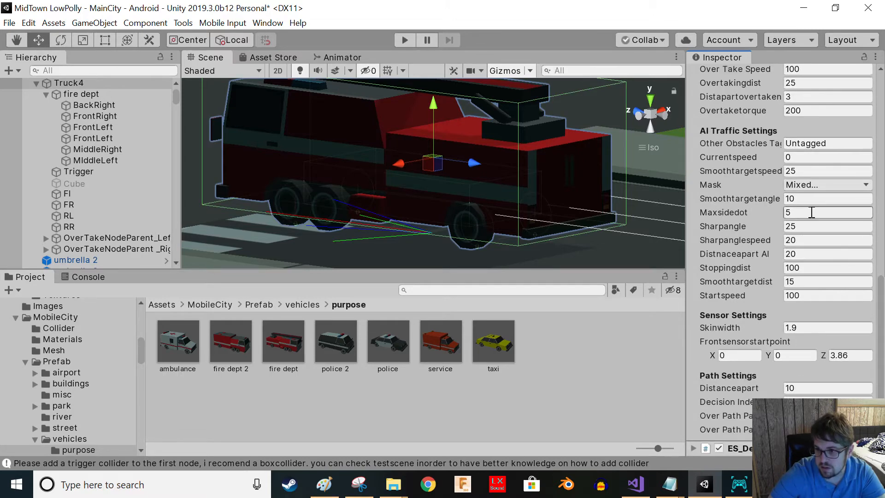
scroll(790, 162, "up", 9)
left_click(793, 197)
type("2")
key("Return")
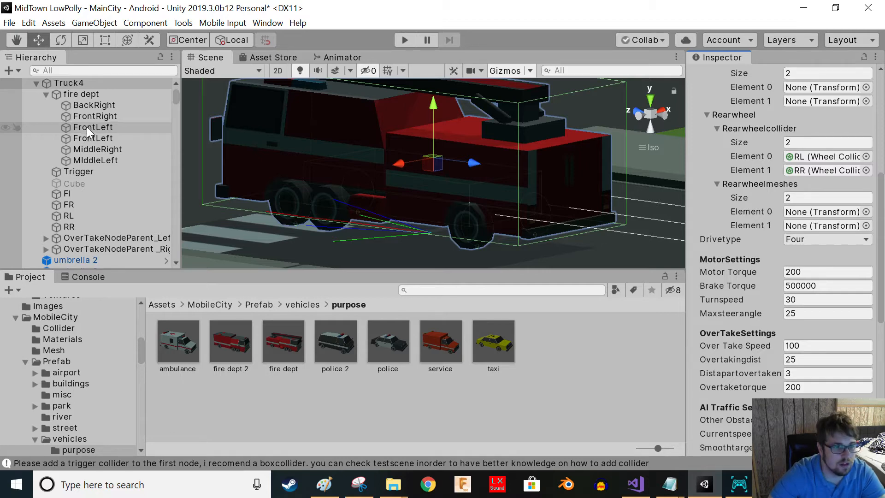
- Rename the second FrontLeft wheel mesh, the rear one, as FrontBack
left_click(96, 139)
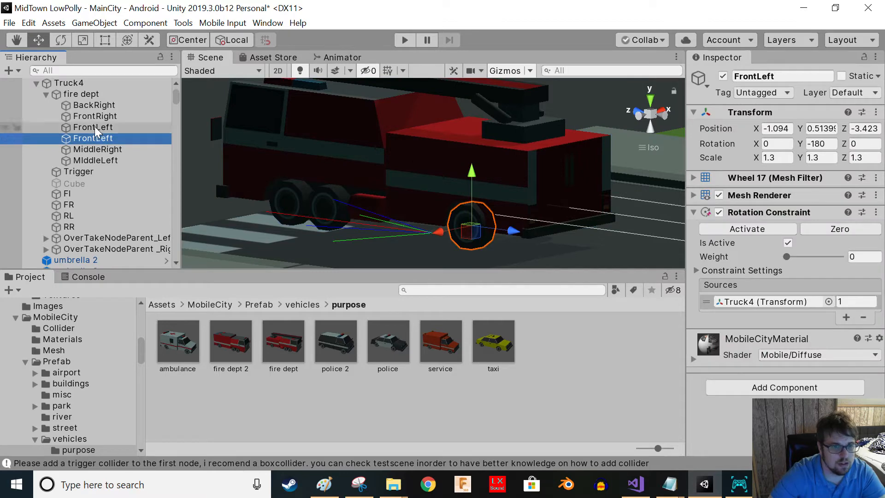
left_click(95, 126)
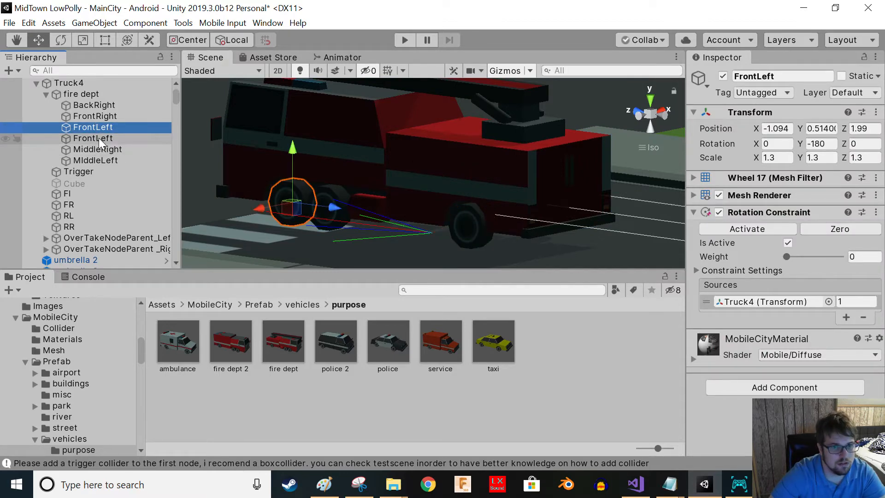
left_click(99, 138)
left_click(94, 137)
left_click_drag(96, 138, 153, 153)
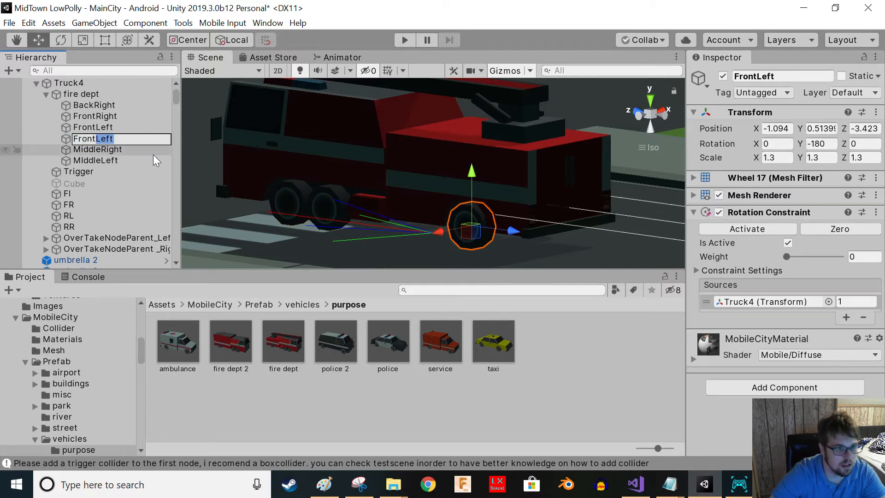
type("Back")
left_click(120, 145)
left_click(116, 140)
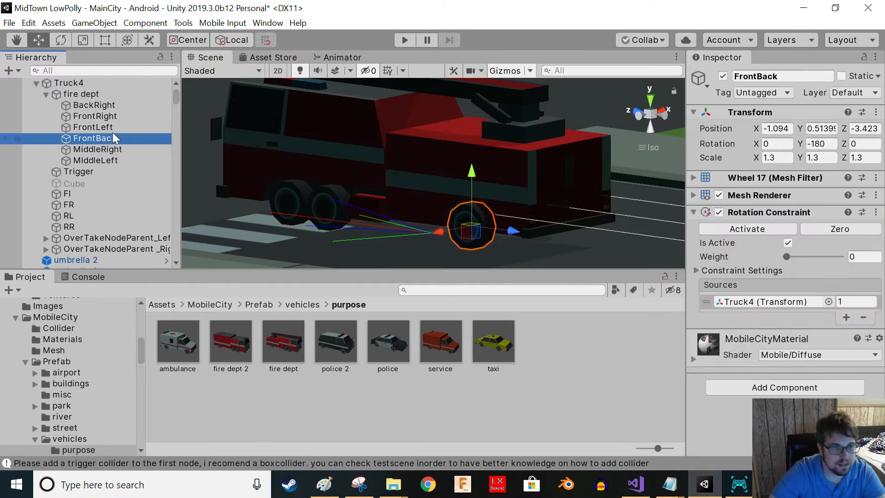
- Assign the FrontLeft and FrontRight meshes to Truck4's Frontwheelmeshes Element 0 and Element 1
left_click(111, 127)
left_click_drag(107, 126, 755, 277)
left_click(66, 84)
left_click_drag(89, 127, 797, 338)
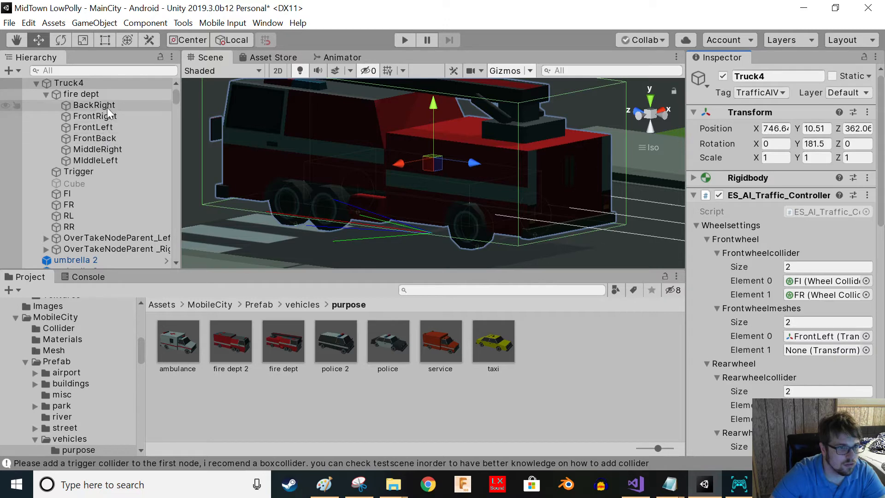
left_click_drag(101, 115, 825, 350)
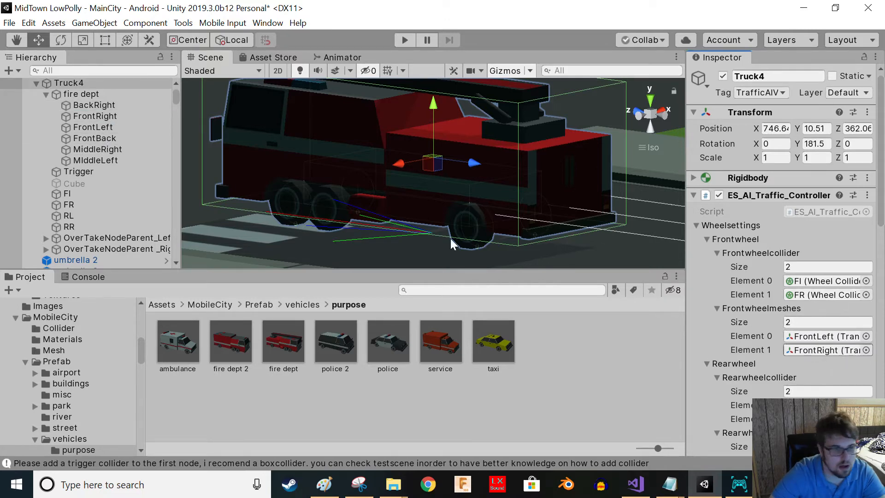
- Rename wheel mesh FrontBack as BackLeft
left_click(103, 117)
right_click_drag(531, 236, 404, 238)
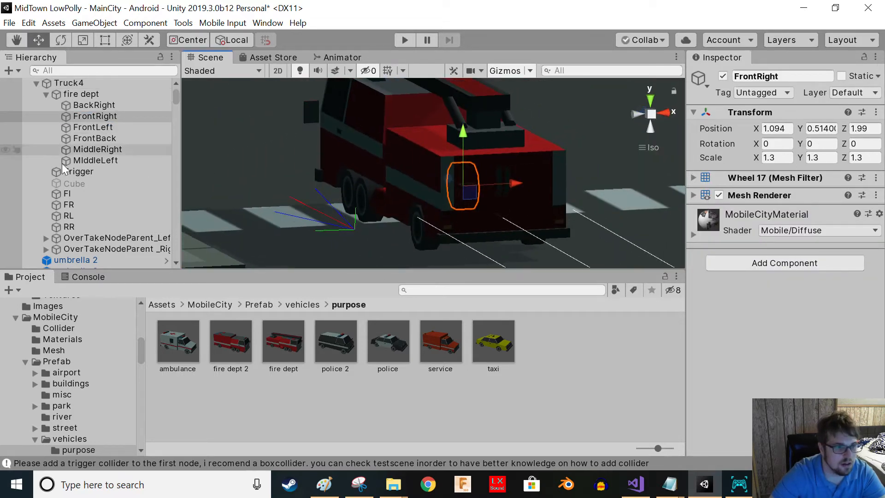
left_click(98, 85)
scroll(737, 377, "down", 5)
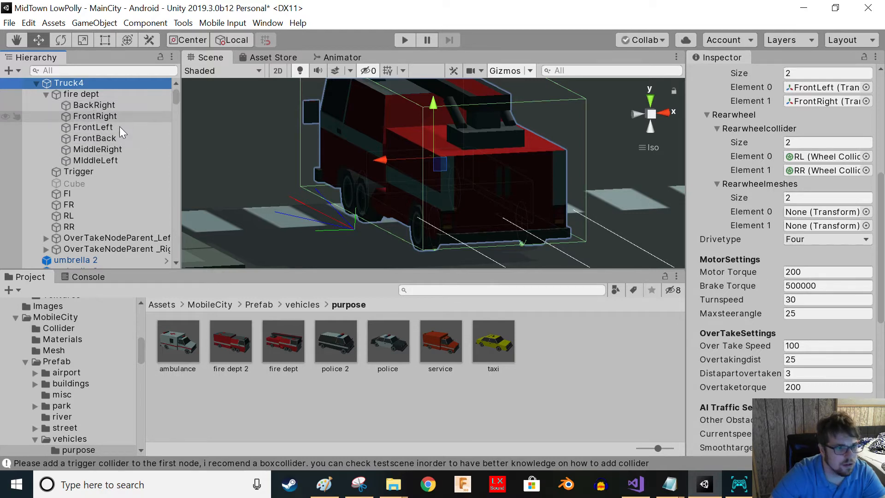
left_click(98, 140)
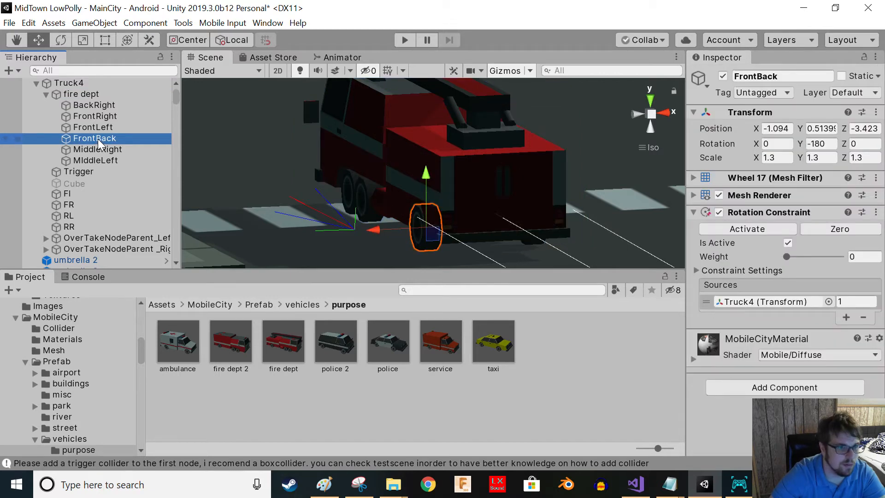
left_click(98, 139)
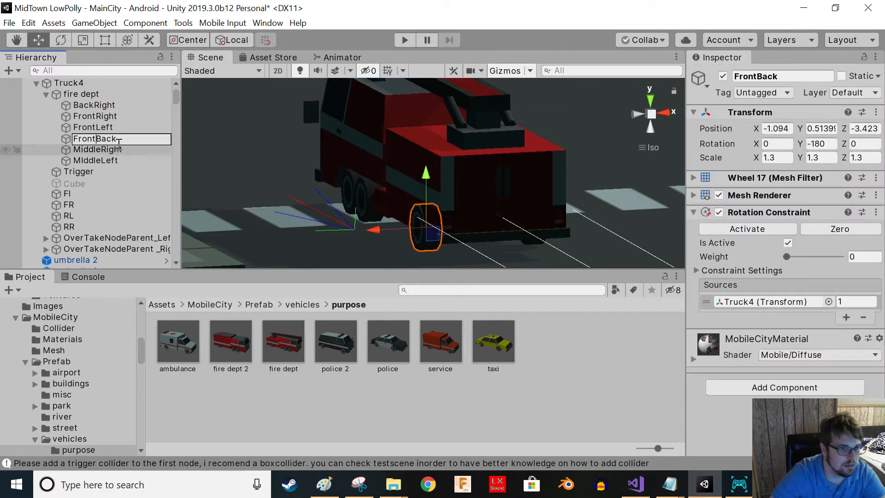
key("ctrl+a")
type("BackLef")
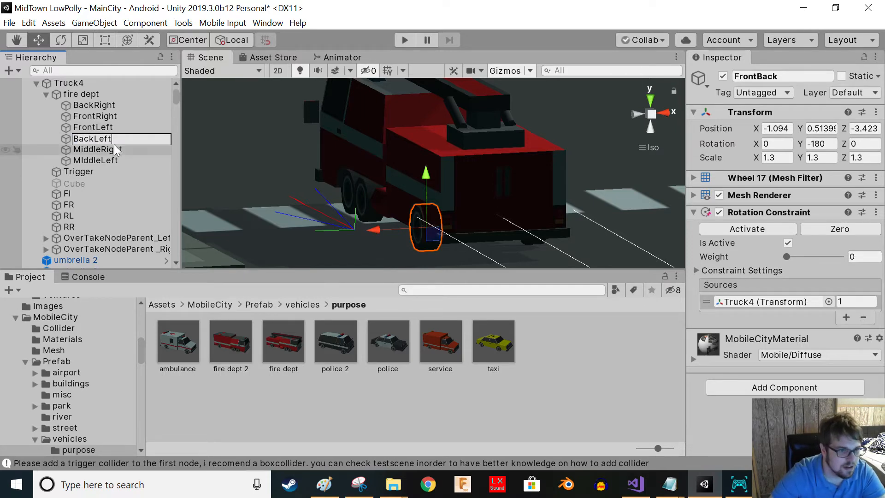
left_click(114, 145)
- Assign BackLeft and BackRight to Truck4's Rearwheelmeshes Element 0 and Element 1, removing the extra element
left_click(98, 88)
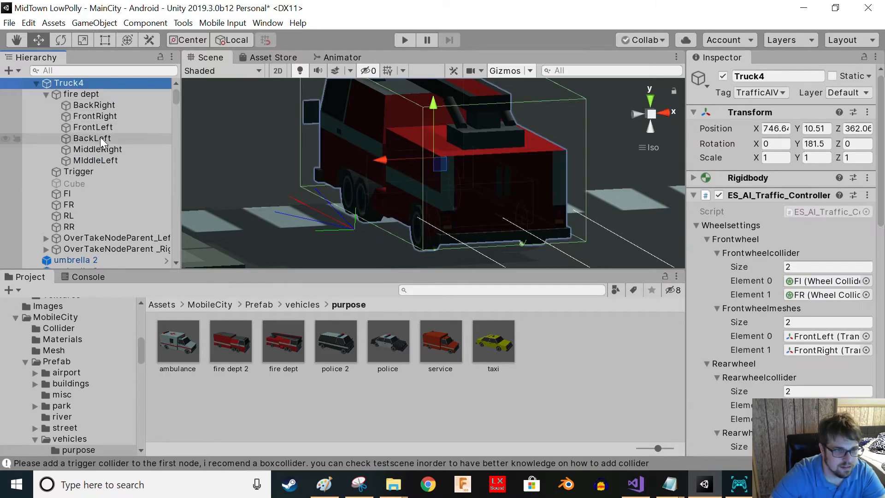
scroll(783, 230, "down", 5)
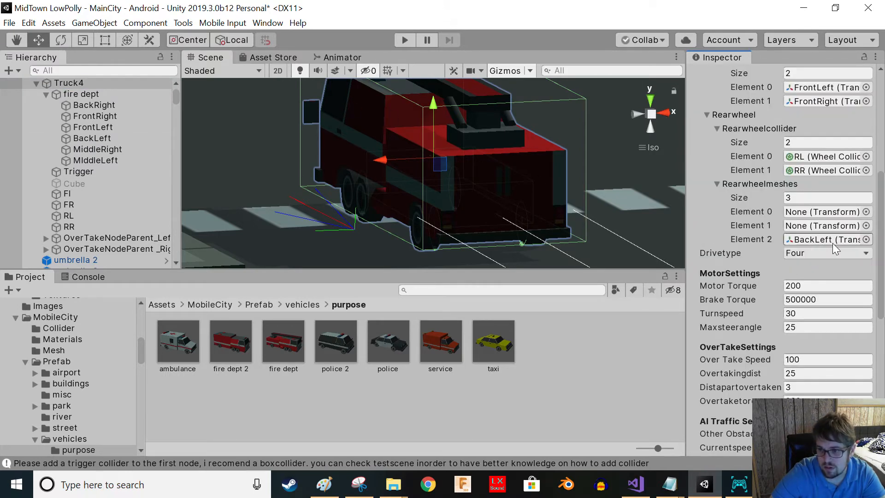
key("shift+Delete")
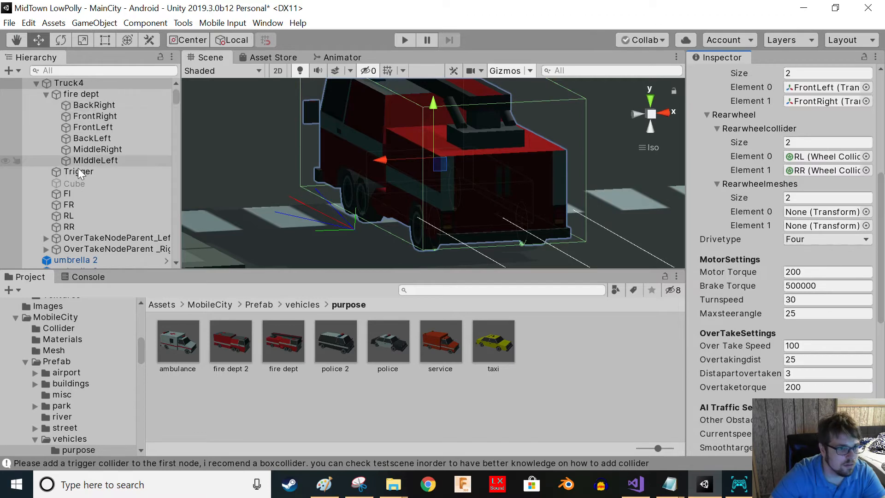
left_click_drag(98, 142, 831, 213)
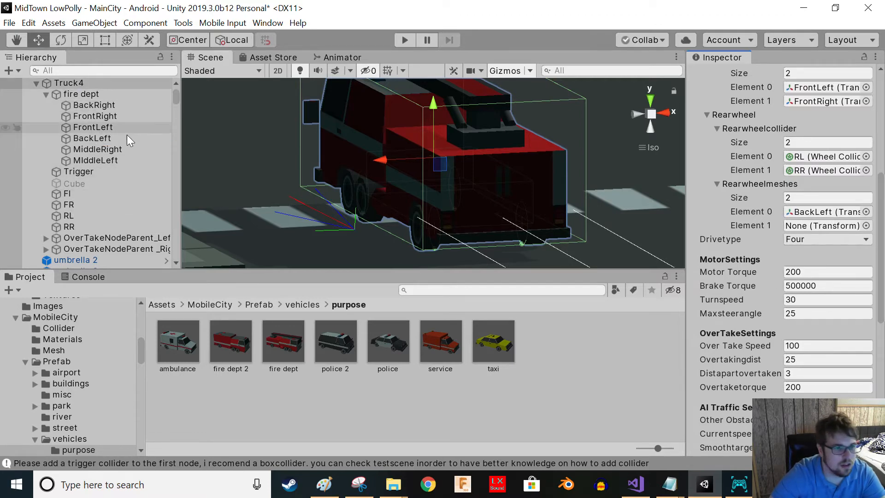
left_click_drag(102, 108, 823, 229)
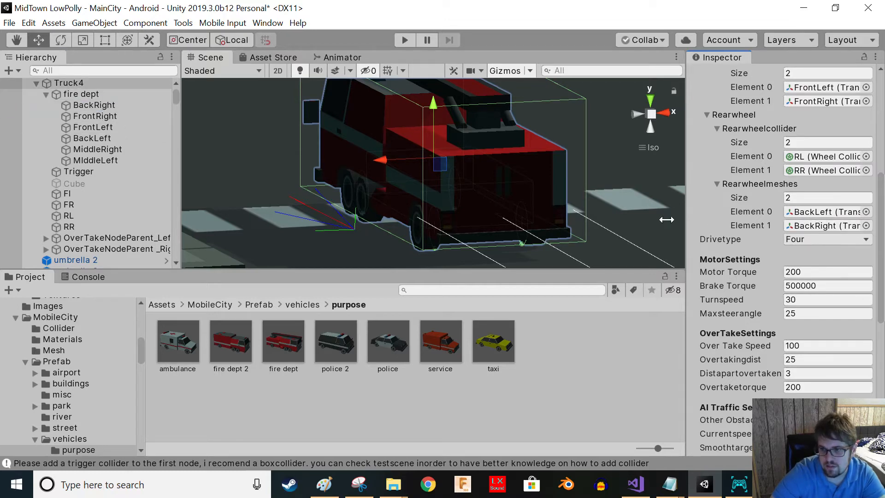
- Edit the Trigger's box collider to cover the truck's footprint, about 4.8 wide and 10.2 long
left_click_drag(489, 189, 689, 189, "alt")
right_click_drag(689, 190, 690, 190)
right_click_drag(493, 219, 502, 267)
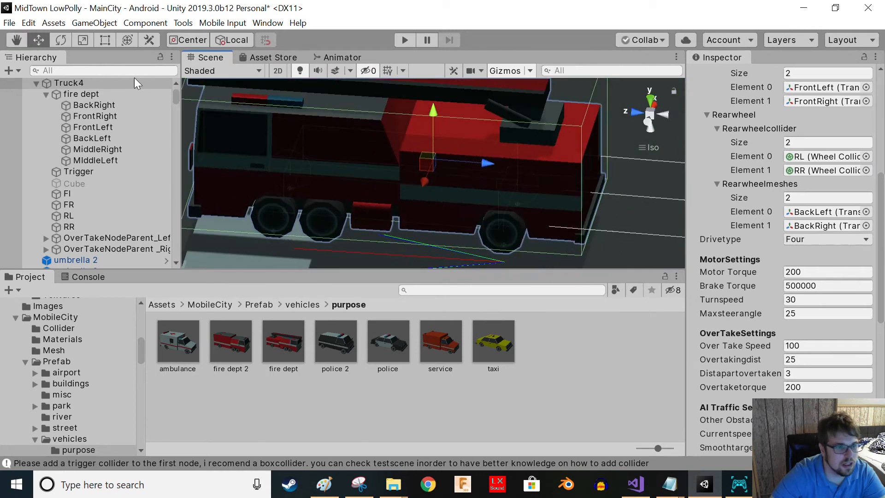
left_click(84, 95)
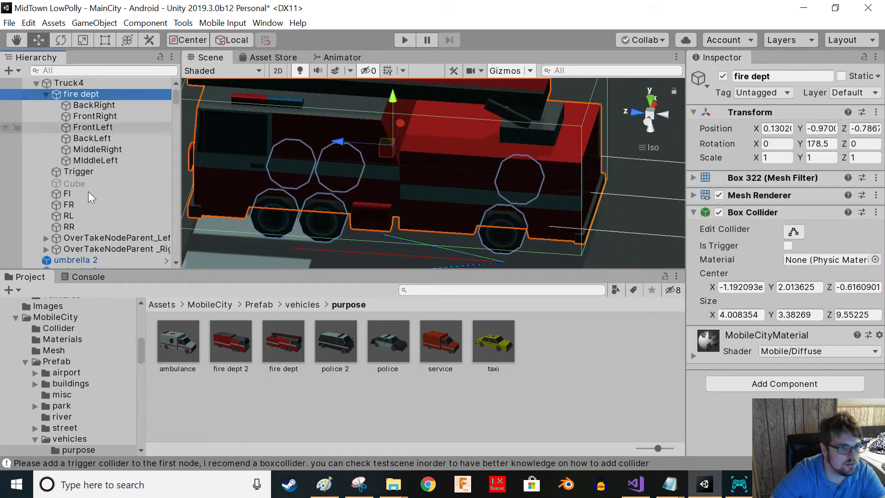
left_click(75, 171)
right_click_drag(502, 198, 651, 183)
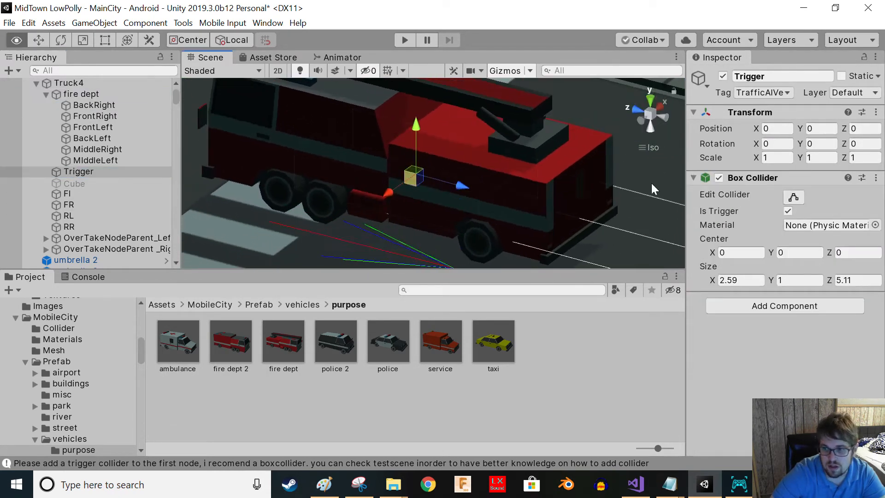
left_click(793, 197)
right_click_drag(553, 185, 393, 178)
left_click_drag(392, 173, 354, 188)
left_click_drag(496, 140, 548, 134)
right_click_drag(548, 135, 560, 173)
left_click_drag(500, 179, 604, 171)
left_click_drag(282, 190, 175, 203)
right_click_drag(336, 212, 373, 202)
right_click_drag(404, 119, 418, 73)
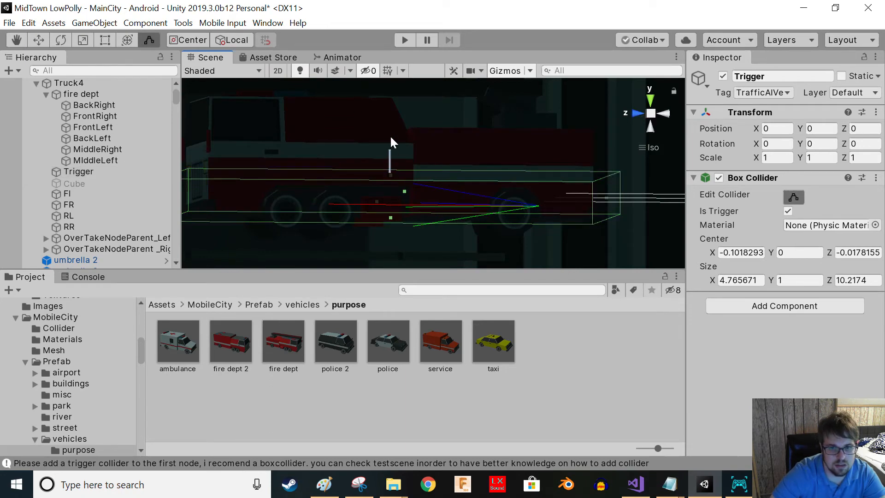
left_click(397, 167)
- Extend the Trigger's box collider upward to a height of about 3.8
left_click(64, 84)
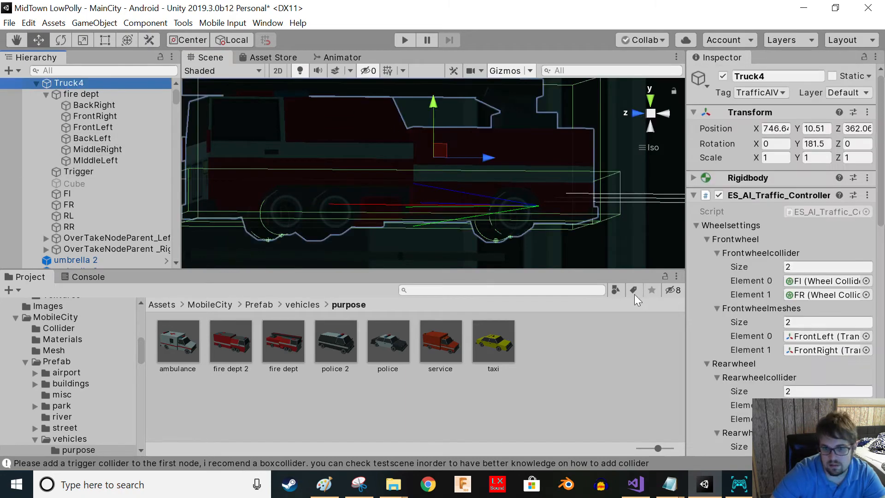
left_click(693, 195)
left_click(90, 170)
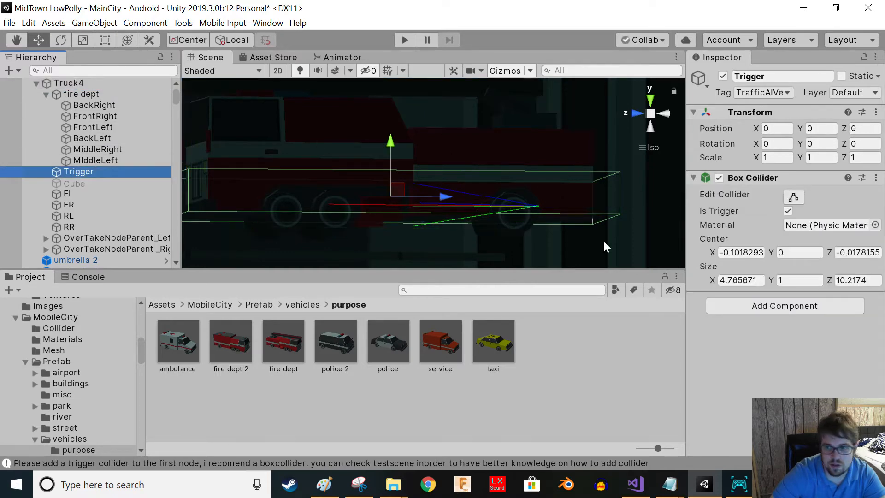
left_click(793, 197)
left_click_drag(395, 179, 386, 9)
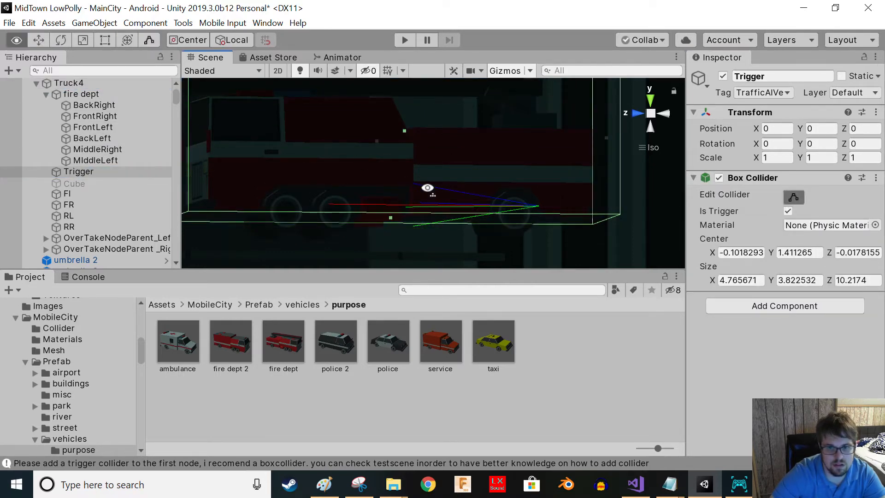
- Save Truck4 as a prefab in the Assets/Prefabs folder
right_click_drag(430, 168, 323, 240)
left_click_drag(529, 237, 547, 247)
right_click_drag(387, 237, 351, 114)
left_click(298, 200)
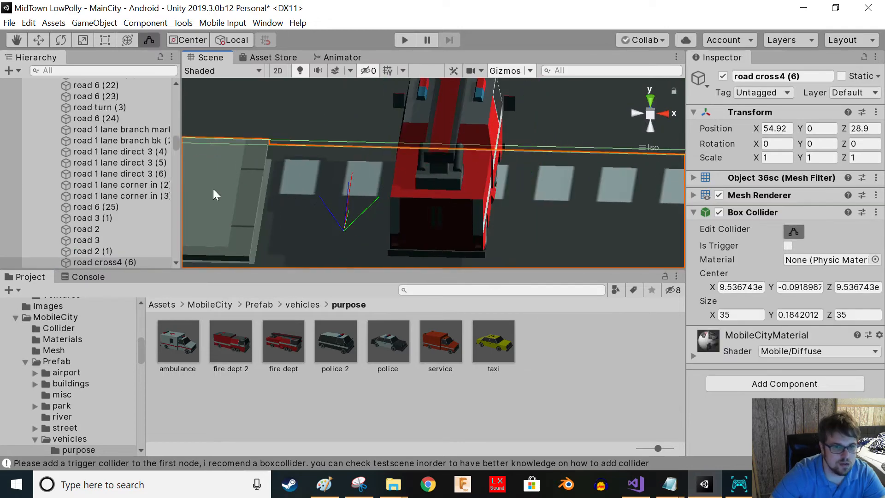
scroll(134, 138, "down", 2)
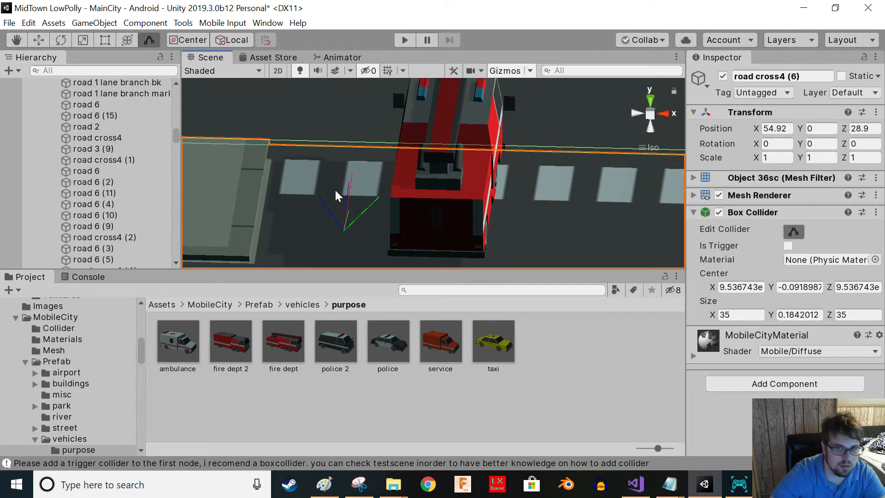
left_click(410, 181)
scroll(67, 97, "up", 1)
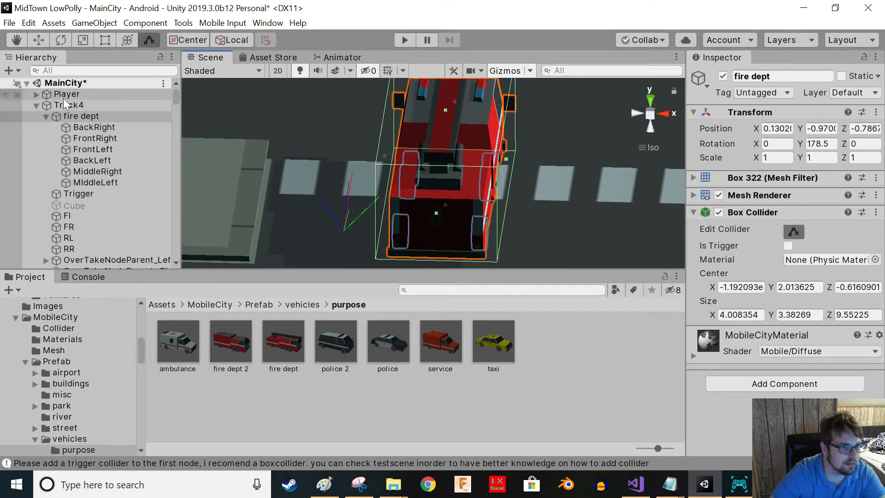
left_click(36, 105)
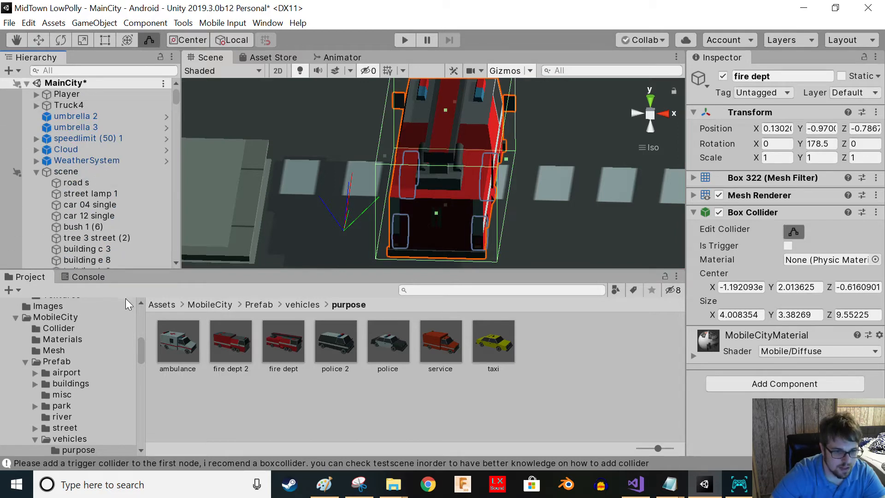
left_click(161, 304)
double_click(316, 422)
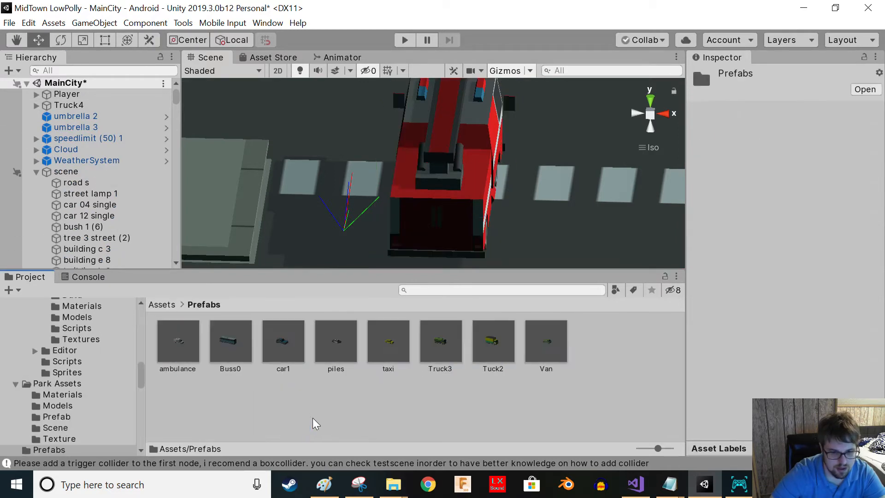
left_click_drag(62, 112, 282, 399)
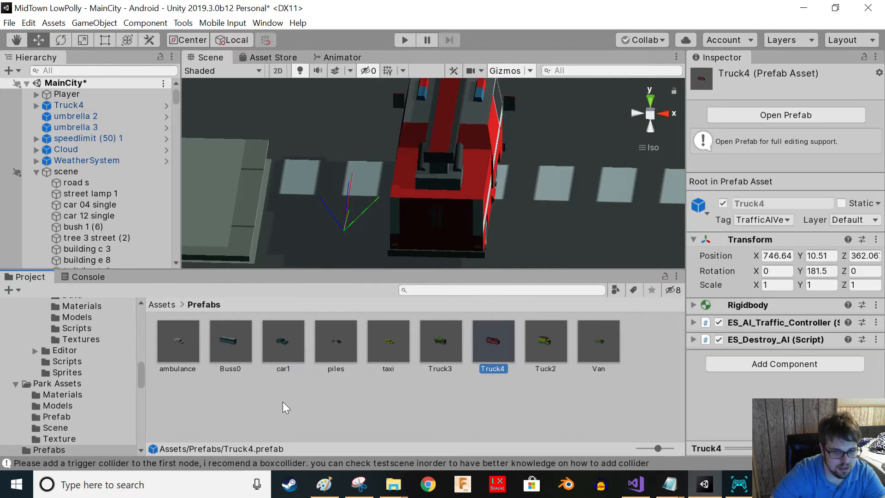
- Delete the Truck4 instance from the scene
left_click(58, 106)
key("Delete")
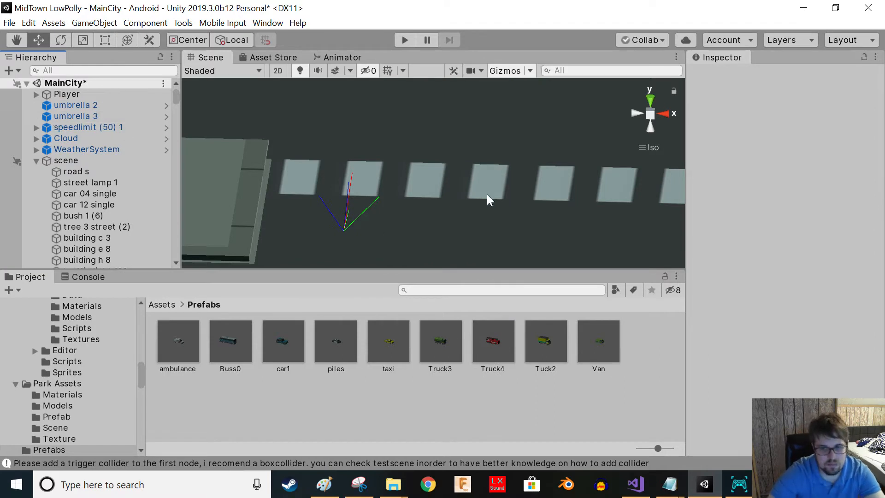
scroll(26, 131, "down", 5)
scroll(40, 157, "up", 4)
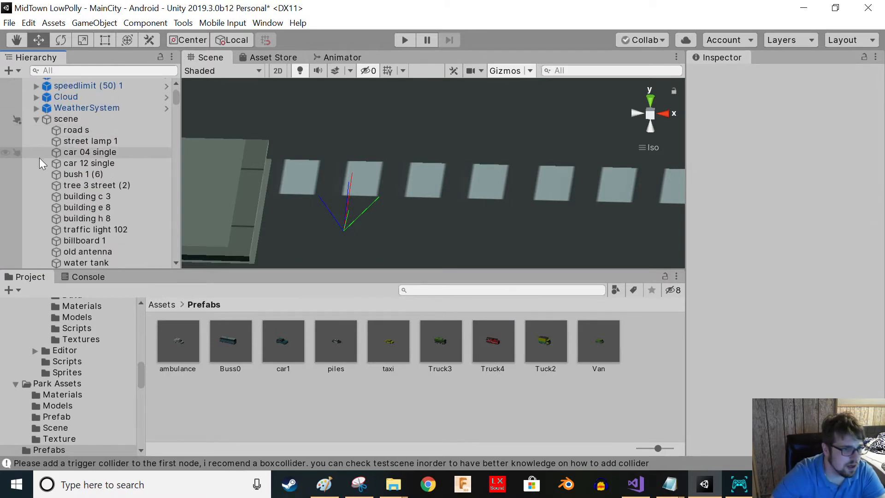
left_click(35, 119)
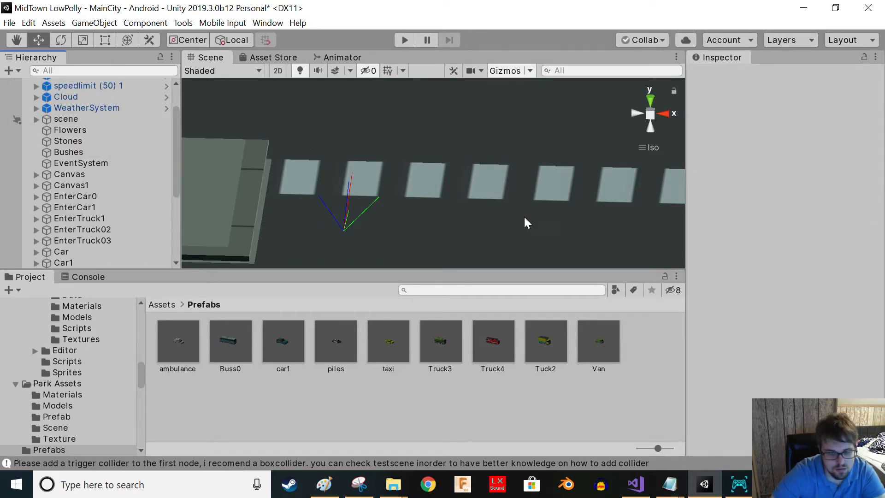
- Assign the Truck4 prefab as Element 0 of the SpawnPoint's spawn vehicle prefab list
scroll(137, 212, "down", 5)
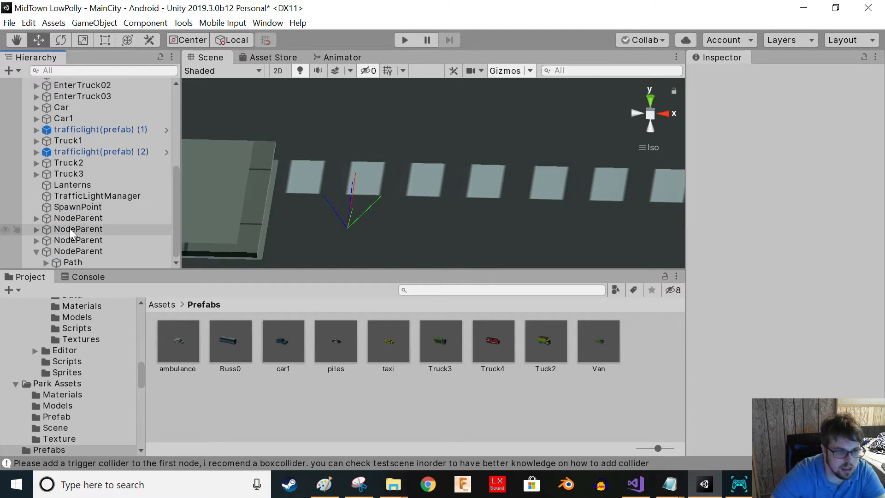
left_click(81, 260)
left_click(45, 263)
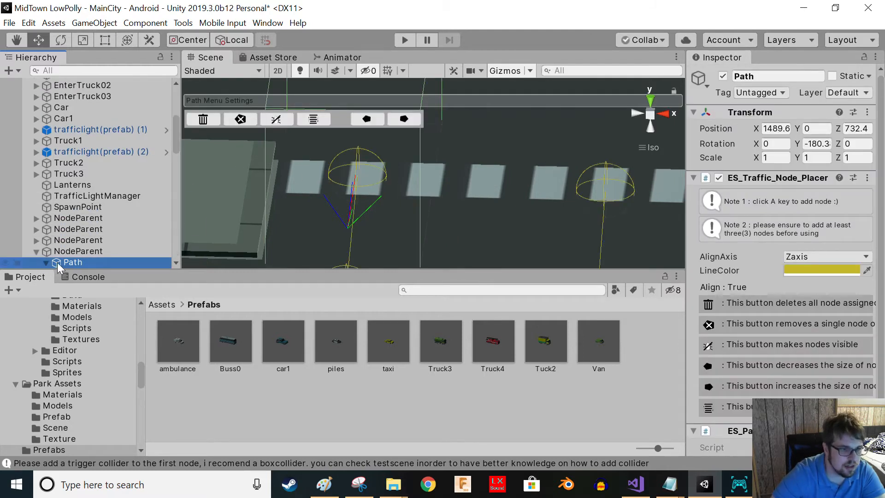
left_click(45, 262)
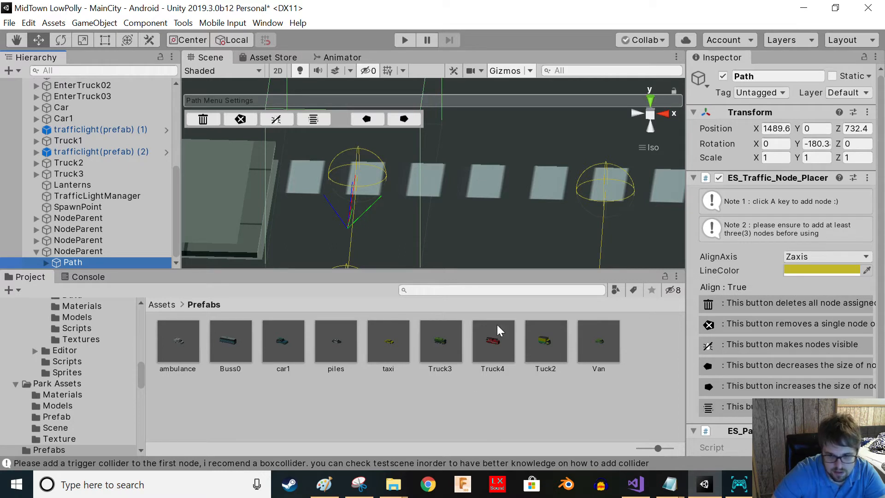
key("Up")
key("Up")
key("Up")
key("Up")
key("Up")
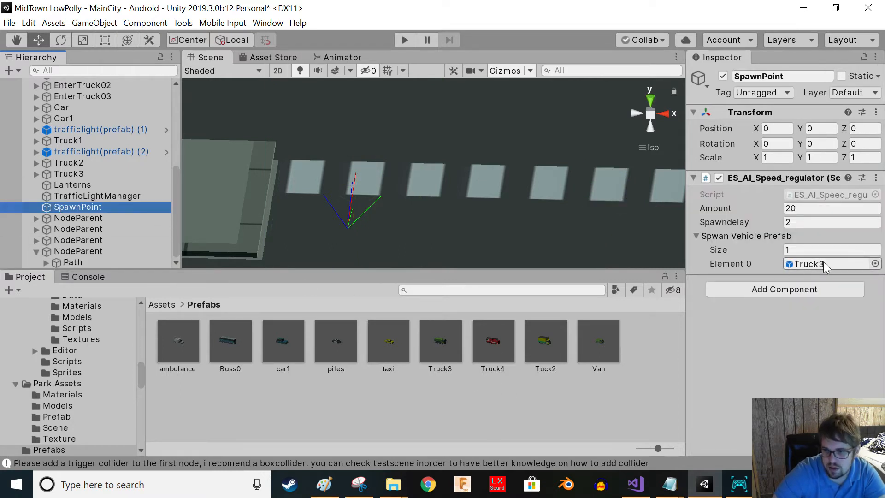
left_click_drag(598, 340, 837, 264)
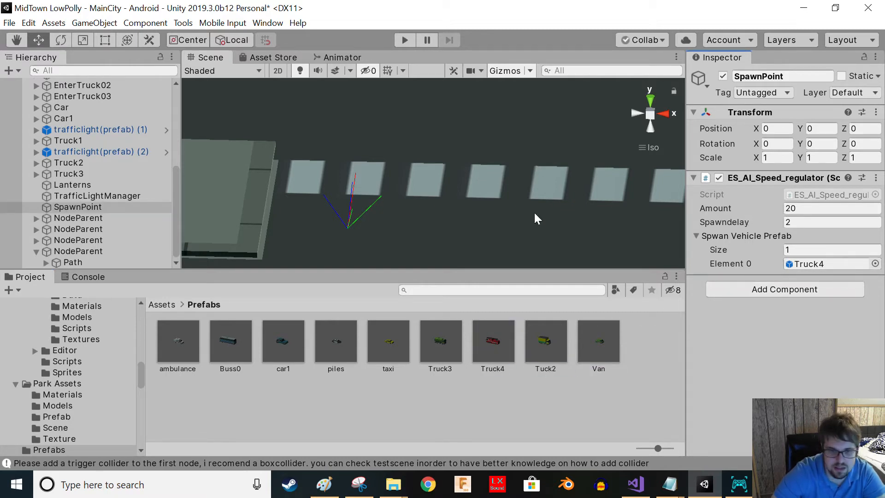
- Start Play mode to test the vehicle spawning
scroll(548, 215, "down", 5)
scroll(558, 214, "down", 4)
right_click_drag(557, 214, 415, 139)
middle_click_drag(486, 170, 532, 192)
right_click_drag(532, 194, 491, 170)
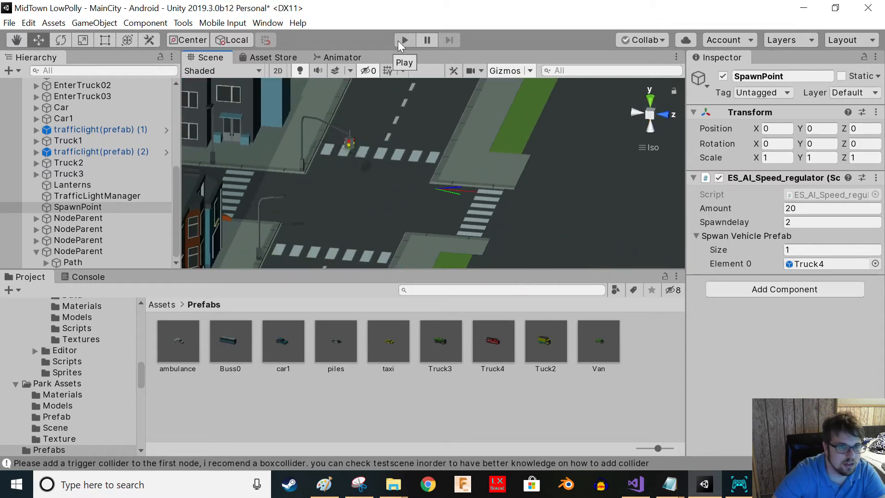
scroll(78, 163, "up", 6)
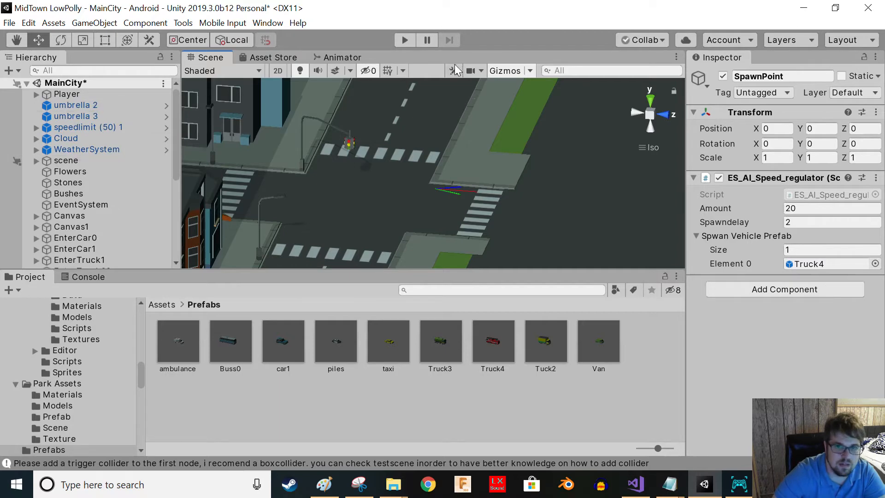
left_click(403, 40)
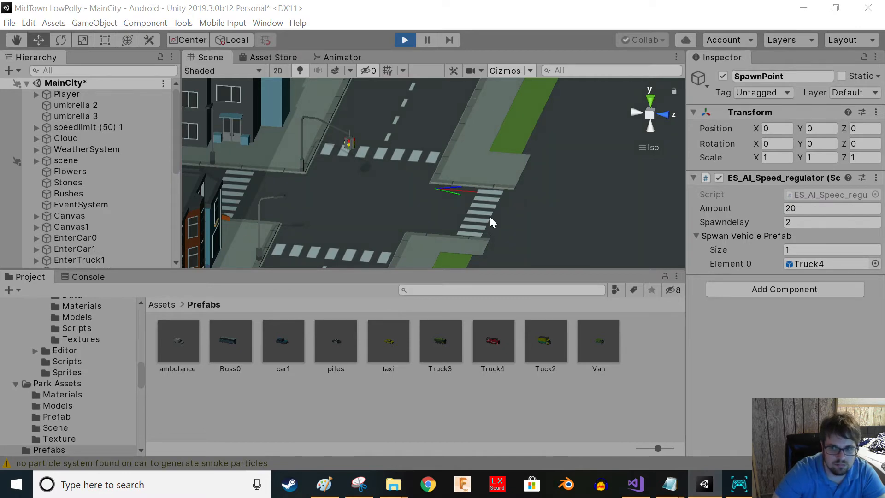
- Follow the spawned fire truck driving along the road, then exit Play mode
scroll(445, 214, "down", 15)
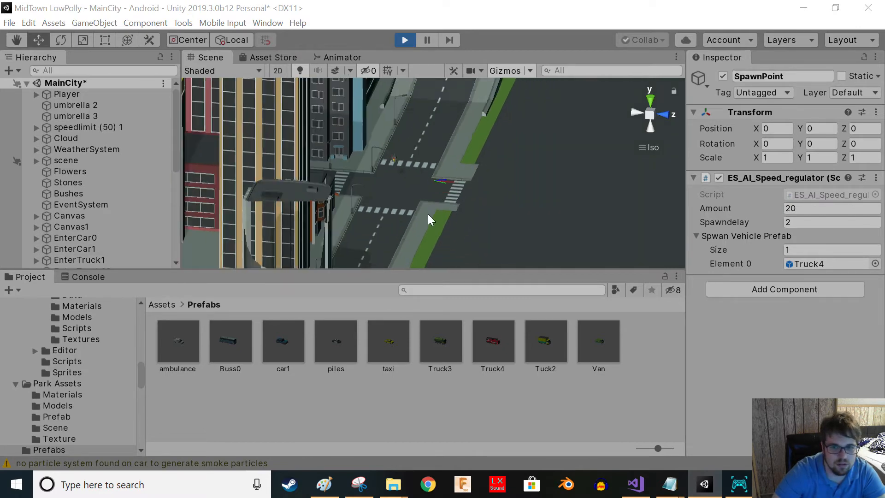
middle_click_drag(428, 214, 370, 188)
scroll(372, 188, "down", 10)
middle_click_drag(428, 172, 553, 233)
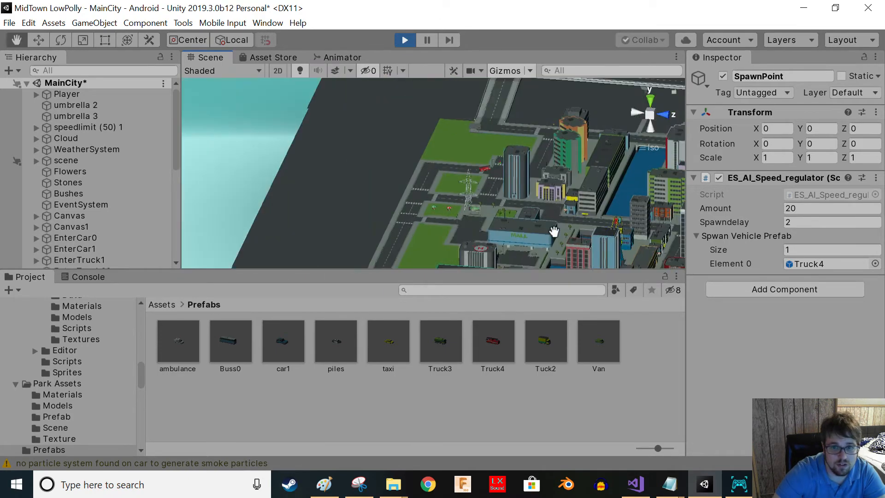
scroll(552, 194, "up", 10)
scroll(552, 197, "up", 15)
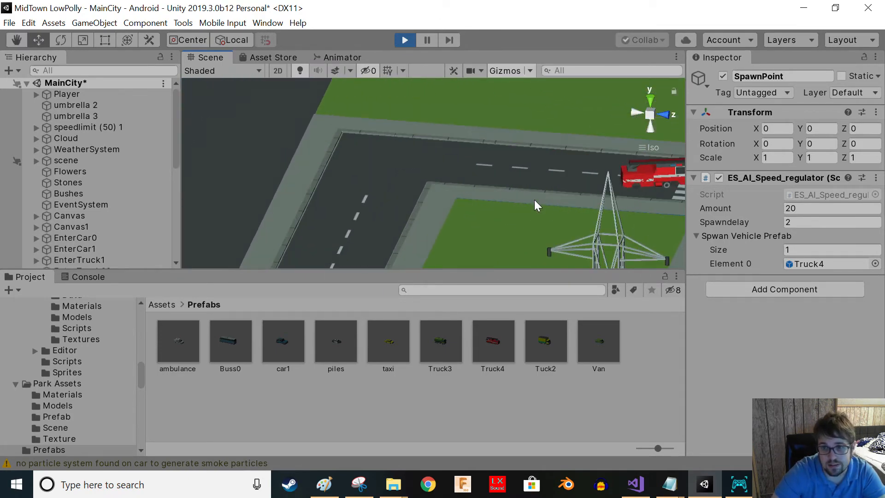
scroll(557, 215, "up", 3)
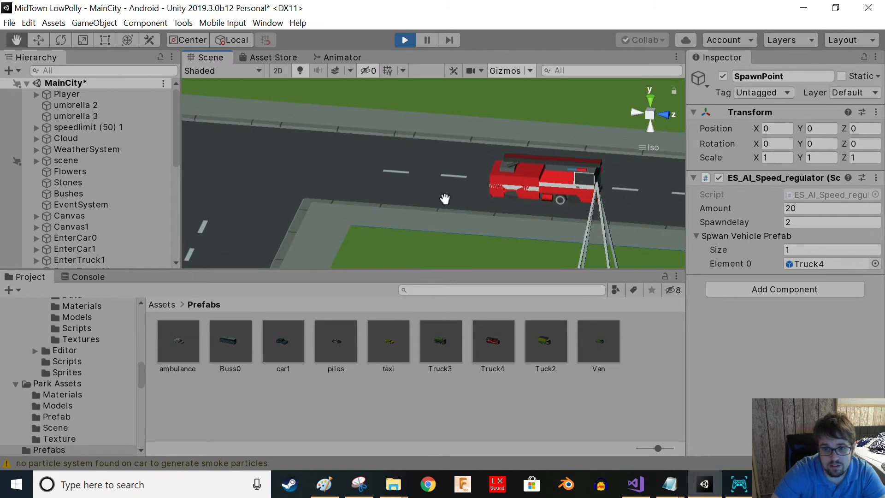
middle_click_drag(444, 200, 383, 206)
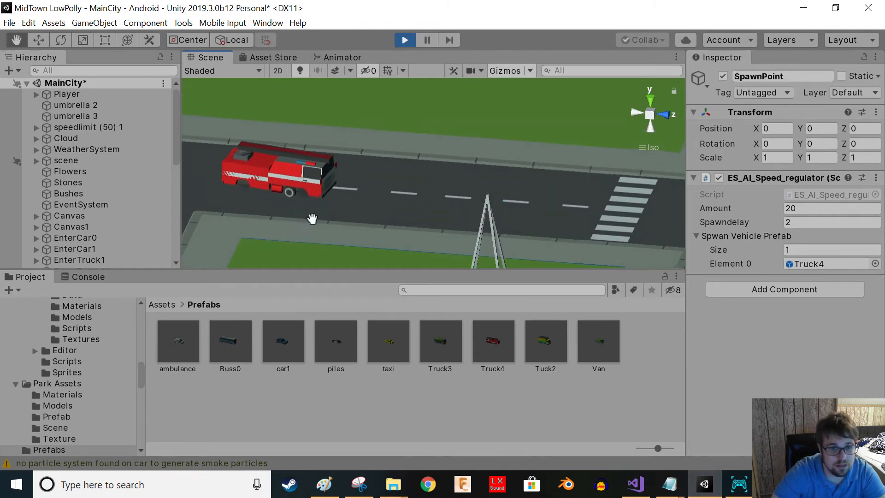
middle_click_drag(300, 211, 411, 240)
left_click(404, 40)
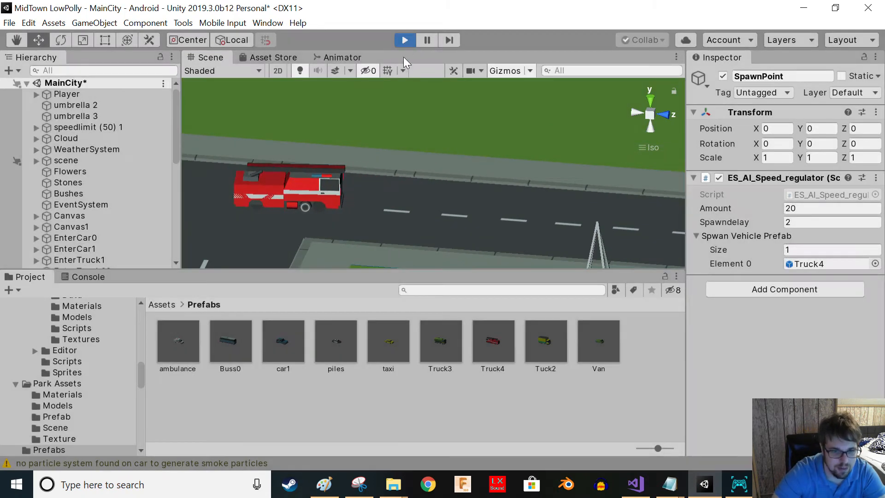
scroll(442, 199, "down", 8)
middle_click_drag(479, 204, 487, 142)
scroll(461, 175, "up", 6)
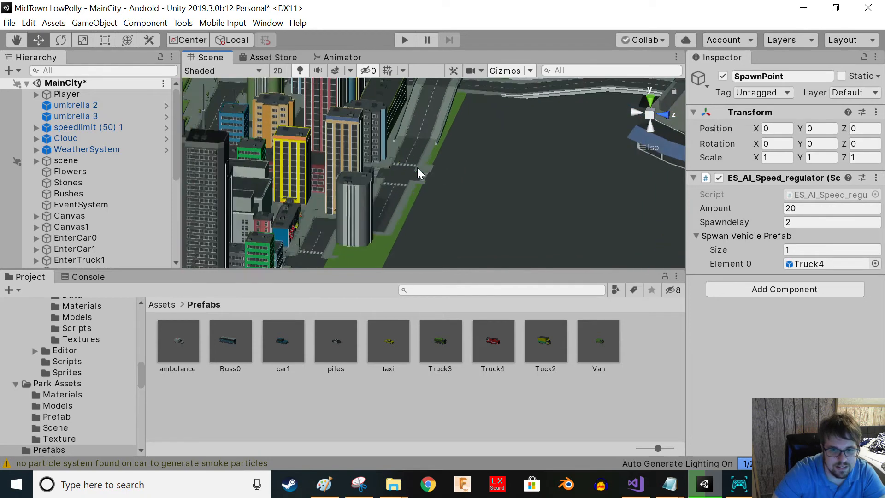
scroll(416, 170, "up", 6)
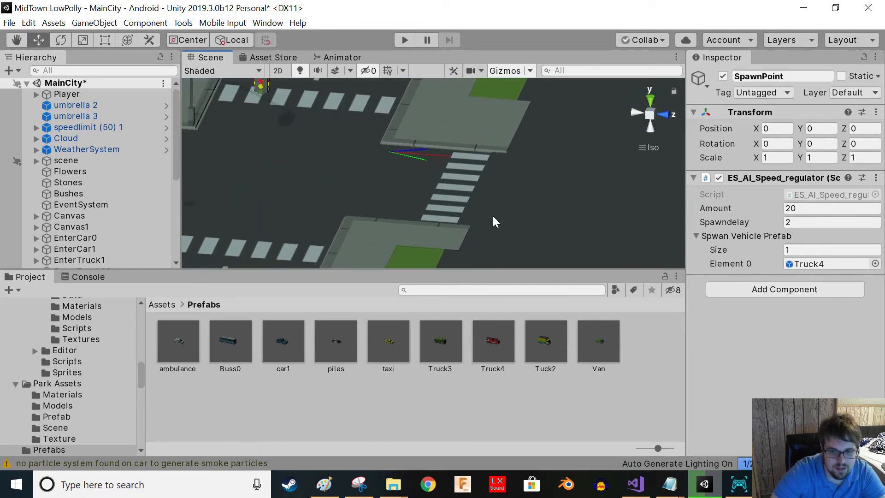
left_click_drag(503, 371, 413, 186)
scroll(342, 186, "up", 2)
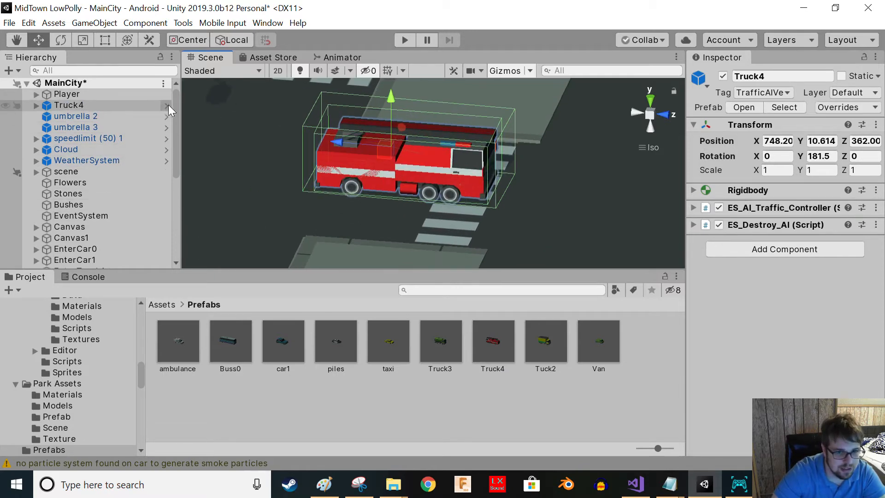
key("Delete")
- Place a Truck4 prefab instance on the road near the crosswalk
double_click(490, 341)
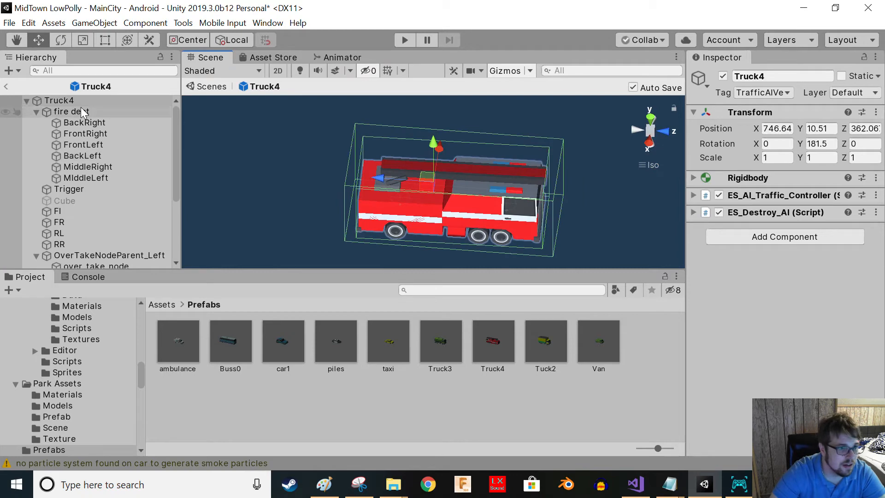
left_click(7, 87)
left_click_drag(499, 352, 410, 184)
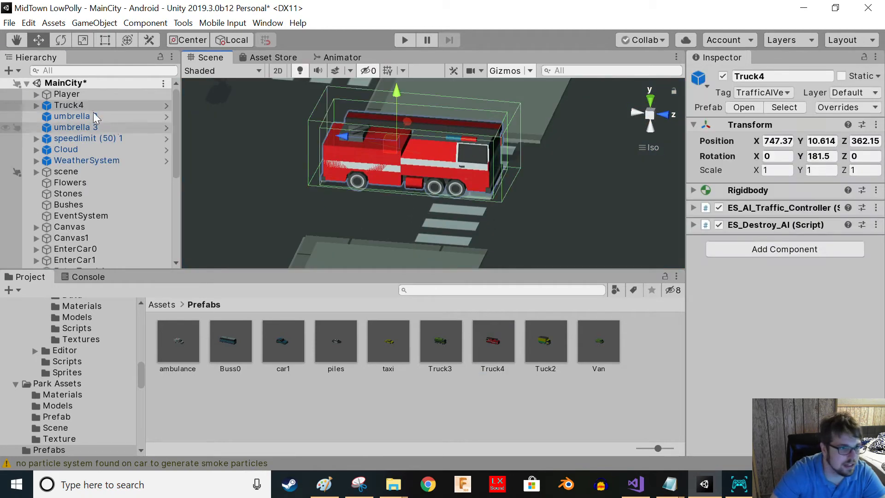
- Unpack the Truck4 instance completely
left_click(36, 105)
right_click(58, 105)
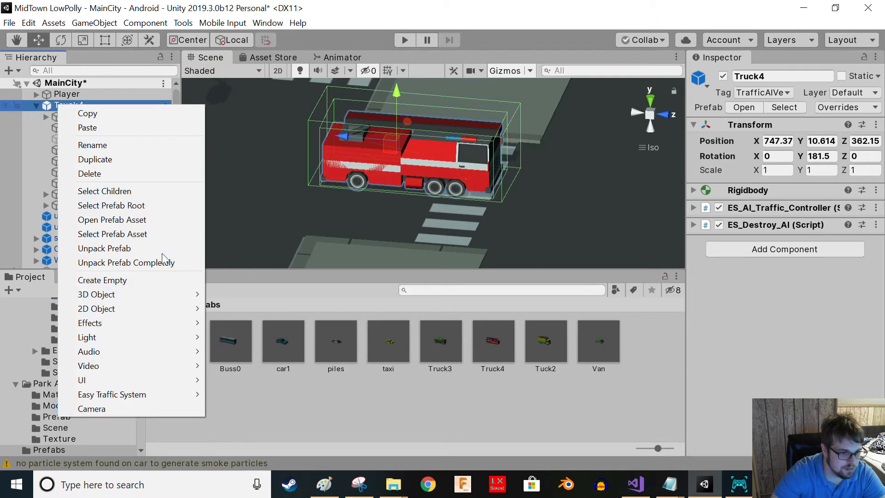
left_click(150, 262)
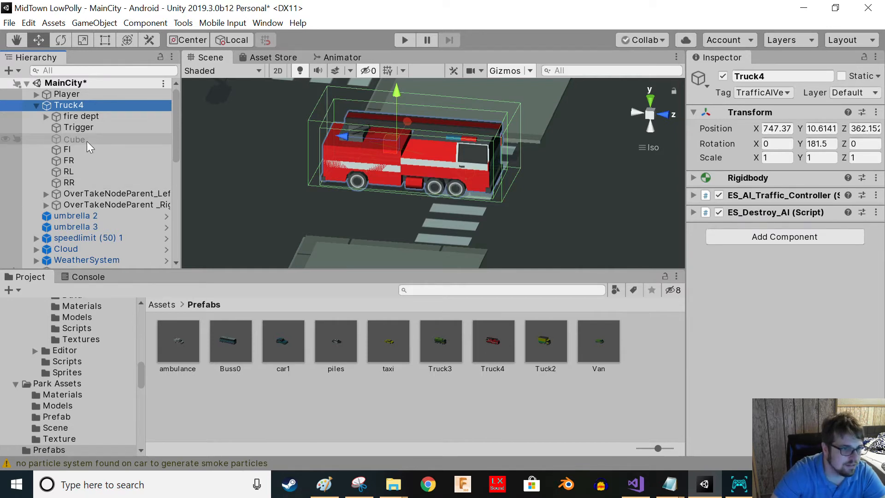
- Move the fire dept model out of Truck4 to the scene root and set its Y rotation to 180
left_click_drag(66, 114, 63, 104)
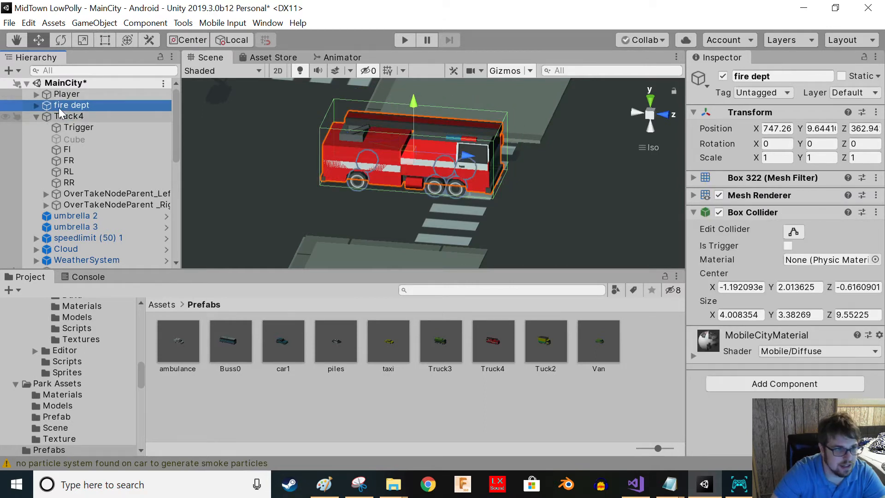
left_click(835, 144)
type("90")
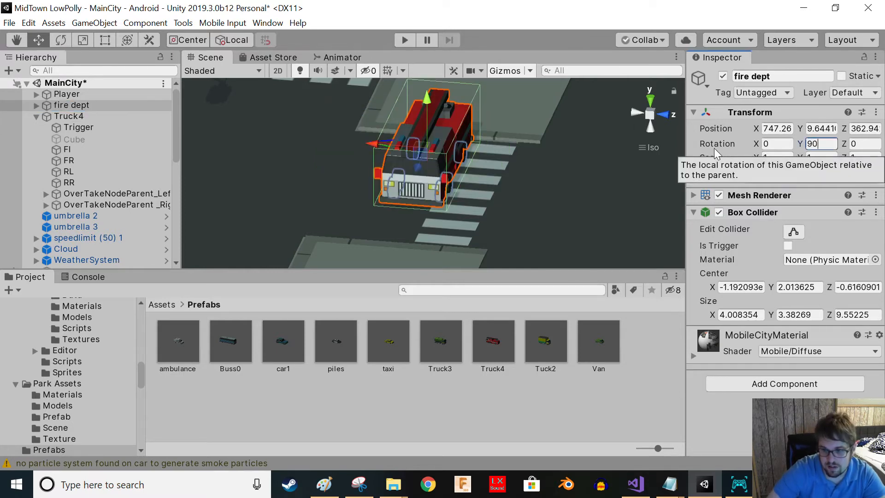
key("BackSpace")
key("BackSpace")
type("180")
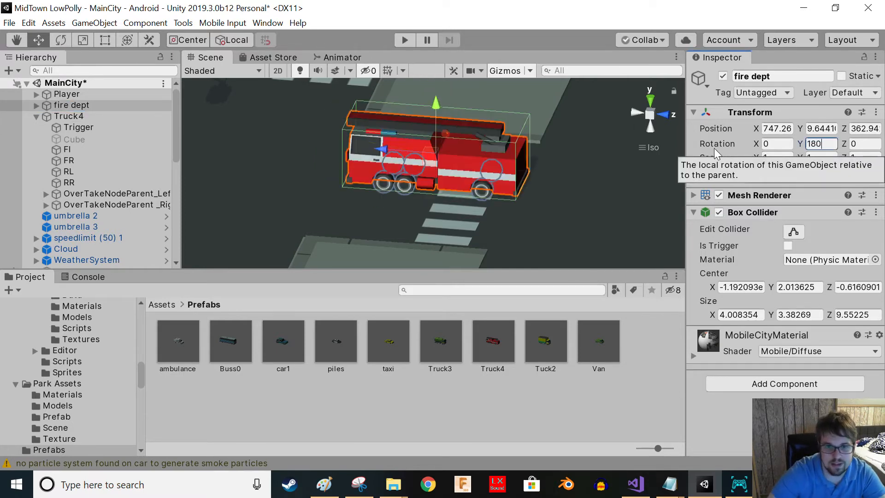
- Shift the fire dept model slightly along Z to line it up with Truck4's wheel colliders
right_click_drag(479, 211, 444, 151)
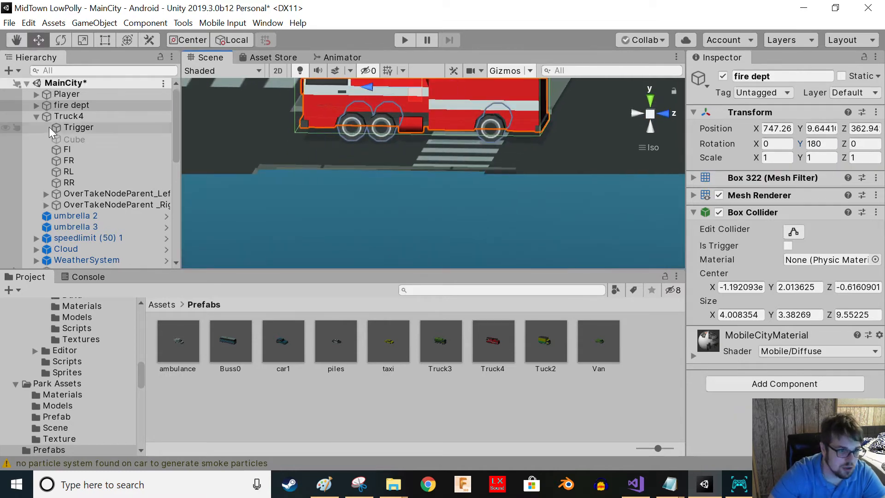
left_click(69, 172)
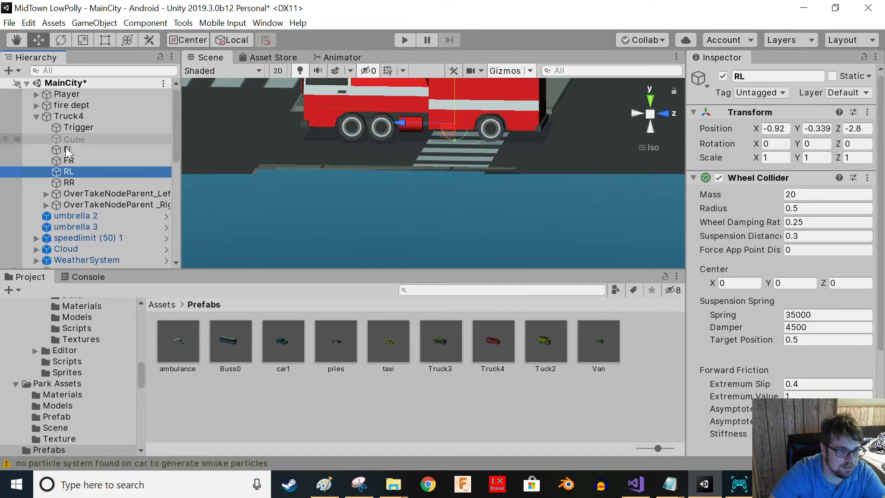
left_click(66, 148)
right_click_drag(448, 138, 296, 137)
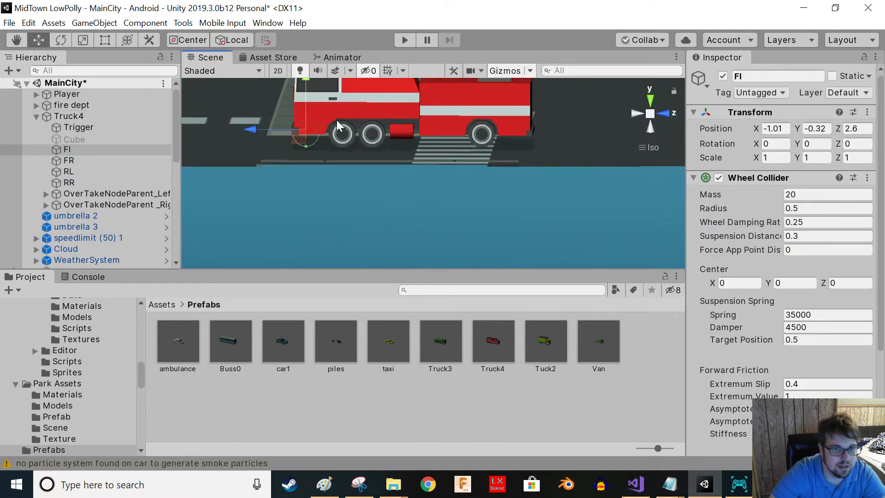
left_click(71, 105)
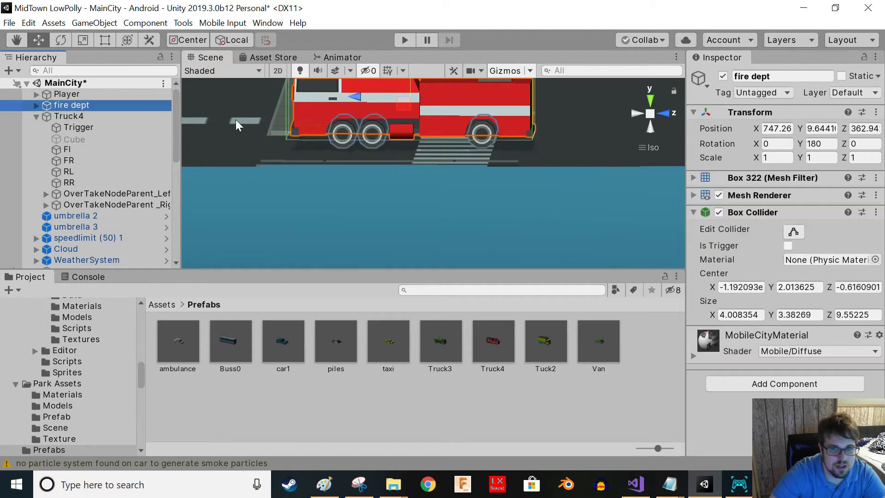
left_click_drag(358, 100, 341, 100)
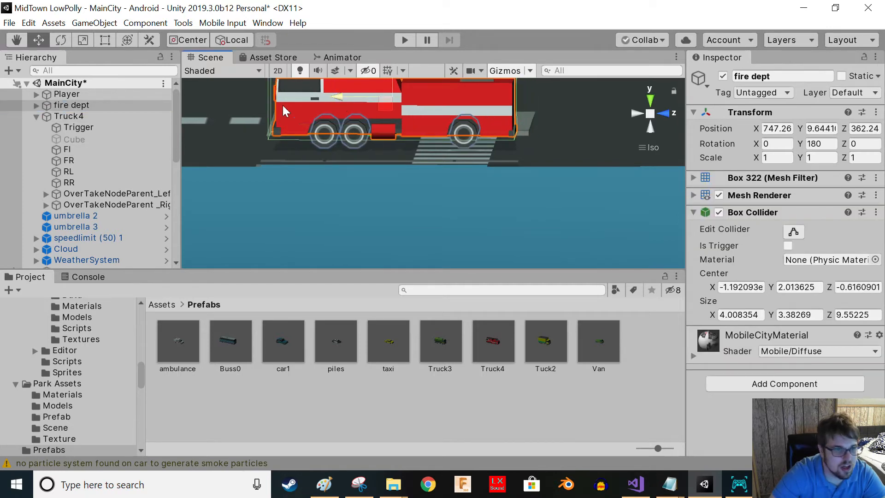
- Examine the wheel collider positions against the fire truck model's wheels
left_click(69, 150)
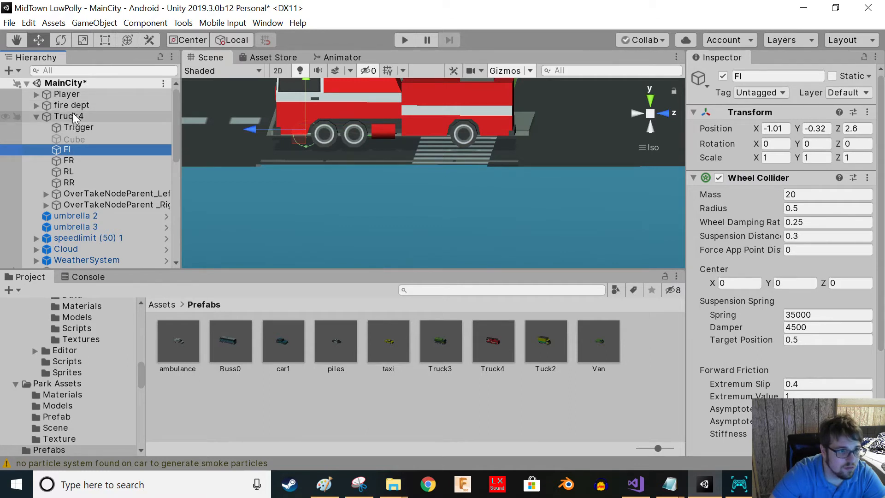
left_click(68, 160, "ctrl")
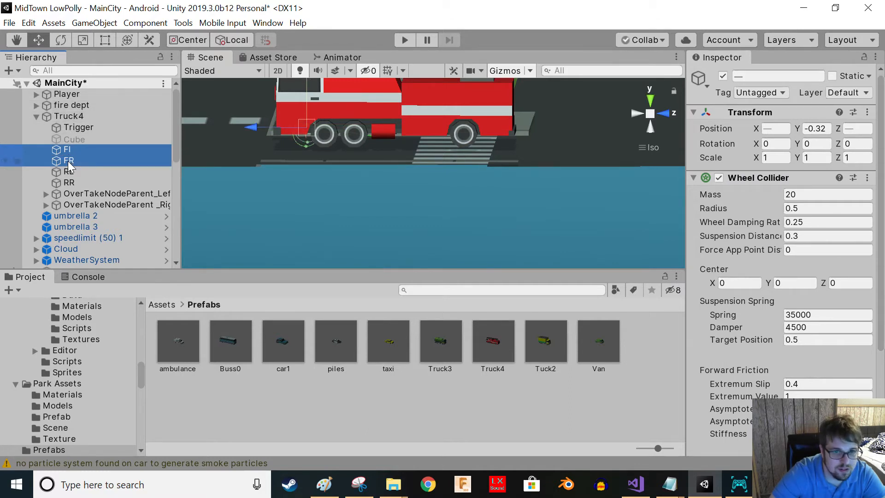
left_click_drag(251, 128, 270, 132)
right_click_drag(269, 134, 318, 147)
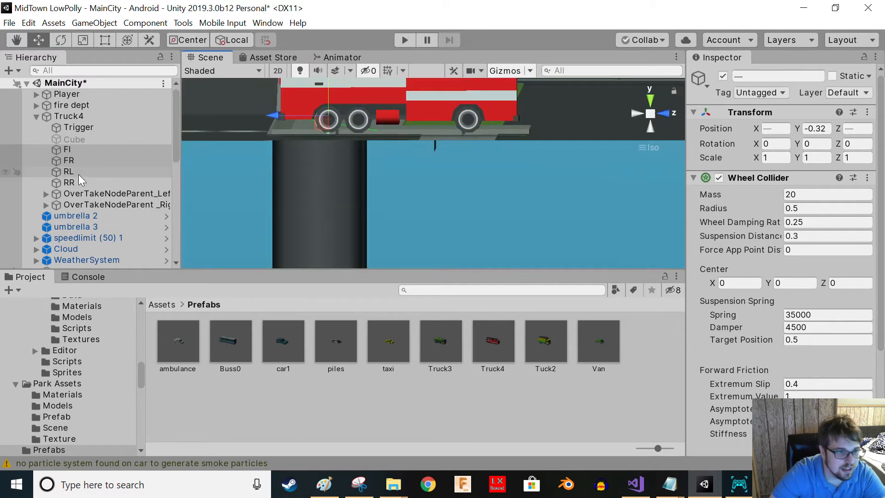
left_click(78, 175)
left_click(69, 182, "shift")
left_click_drag(394, 116, 413, 123)
right_click_drag(442, 120, 221, 131)
middle_click_drag(355, 118, 432, 182)
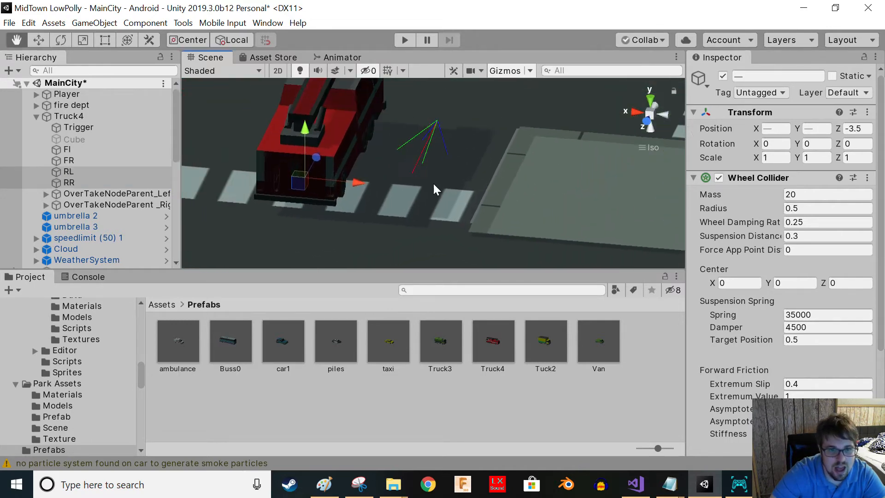
right_click_drag(433, 183, 380, 151)
middle_click_drag(380, 151, 380, 206)
left_click(379, 202)
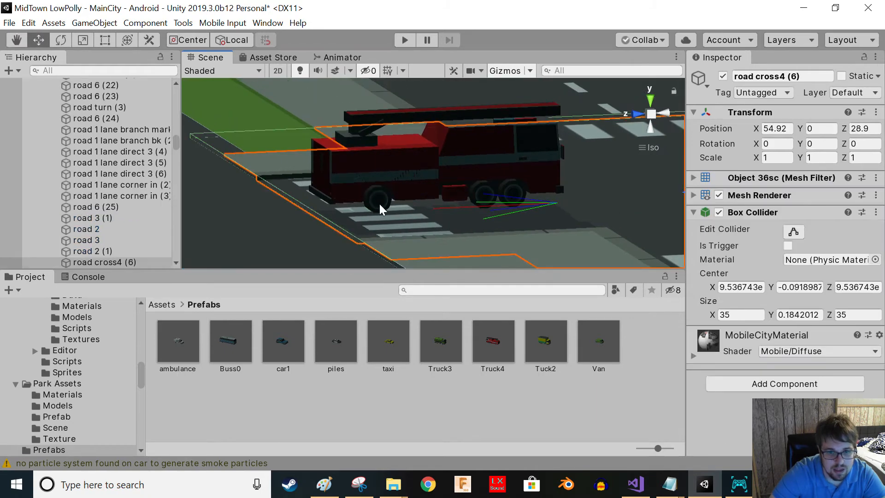
left_click(380, 204)
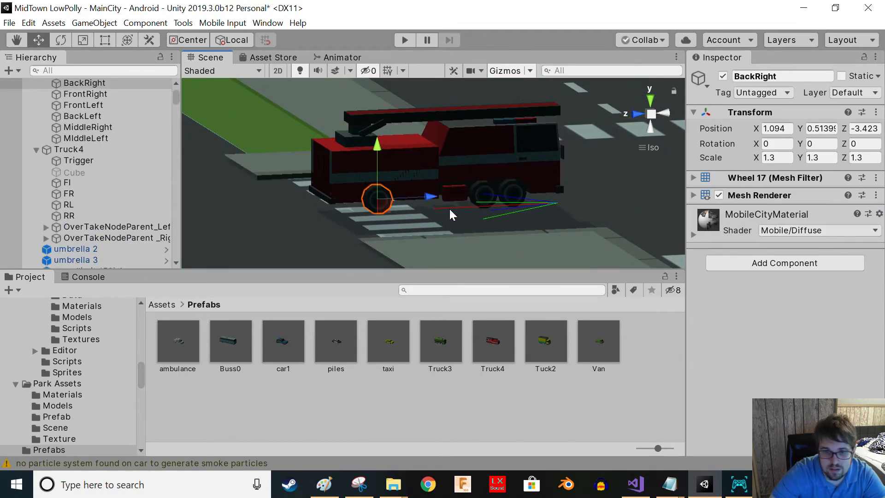
- Select the left wheel colliders and test-run the scene to check them against the fire truck's wheels
right_click_drag(349, 204, 884, 239)
middle_click_drag(257, 195, 270, 164)
left_click(427, 220)
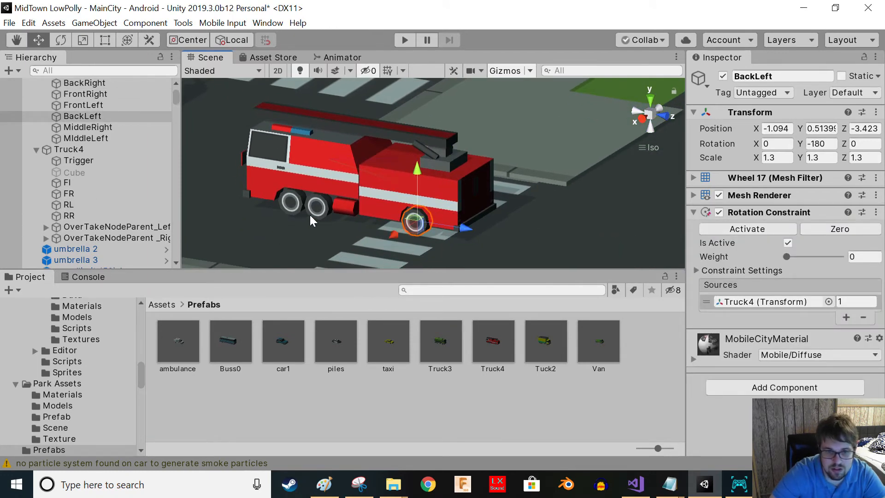
left_click(324, 206)
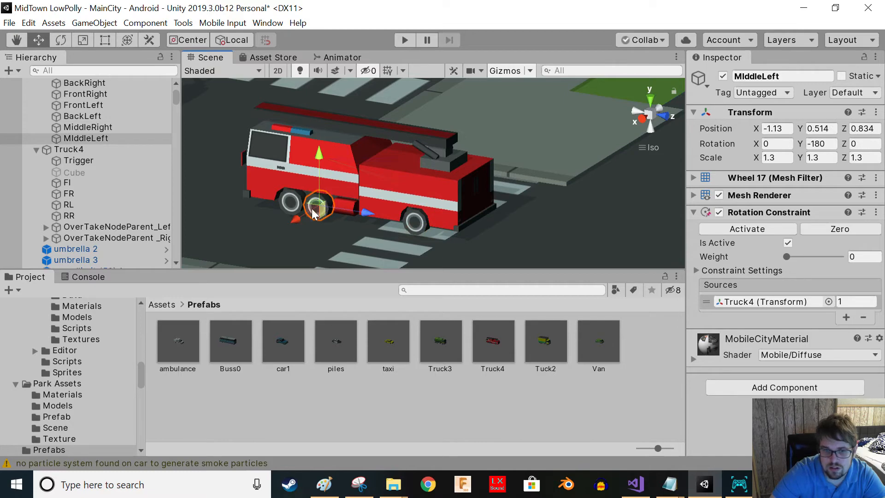
left_click(295, 207)
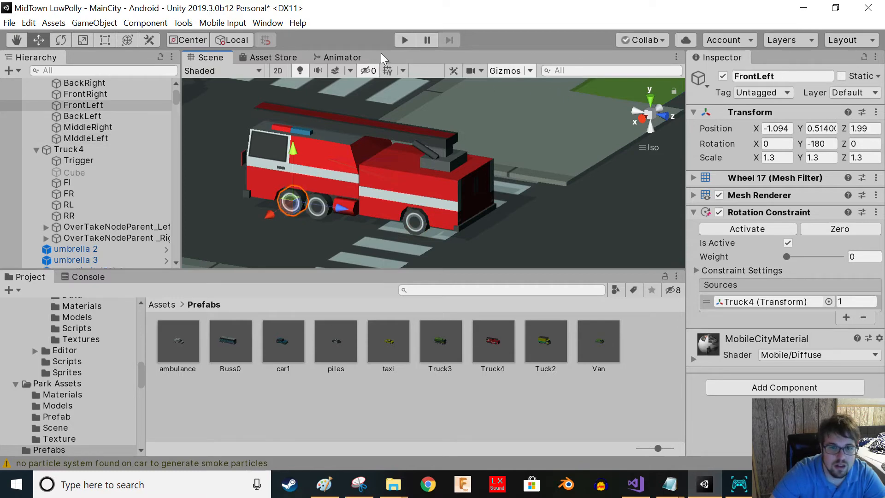
left_click(399, 41)
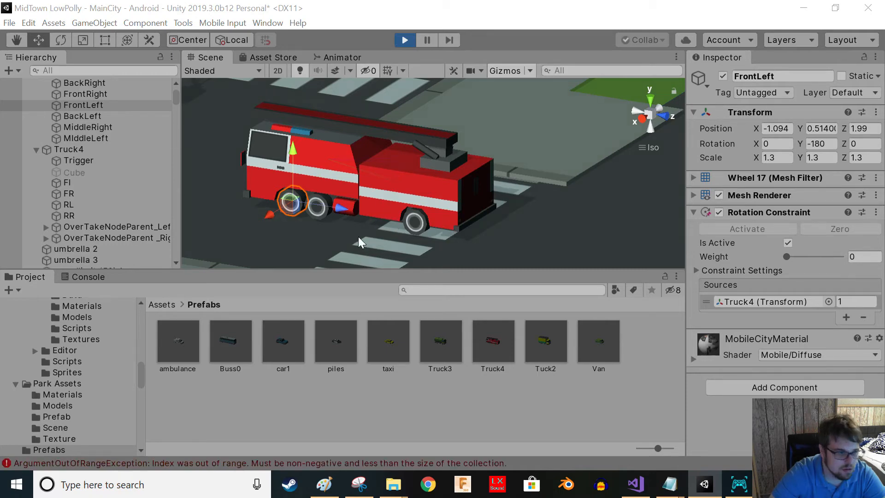
right_click_drag(500, 169, 375, 205)
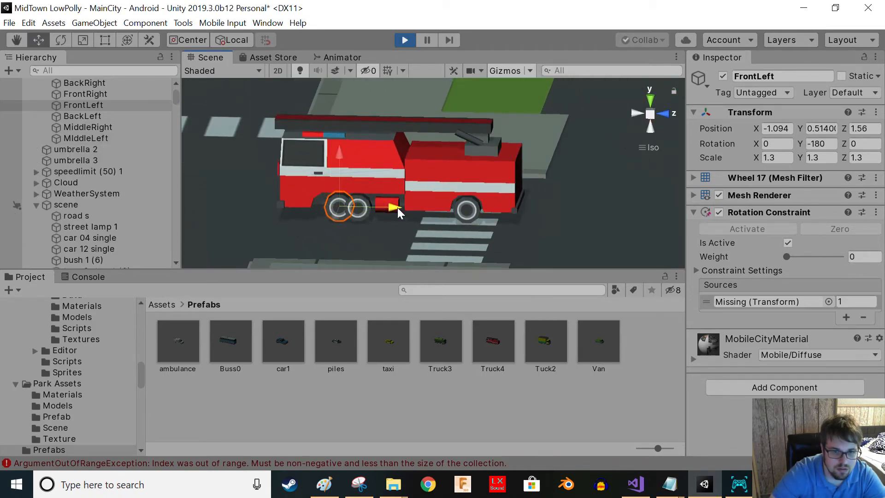
left_click(405, 40)
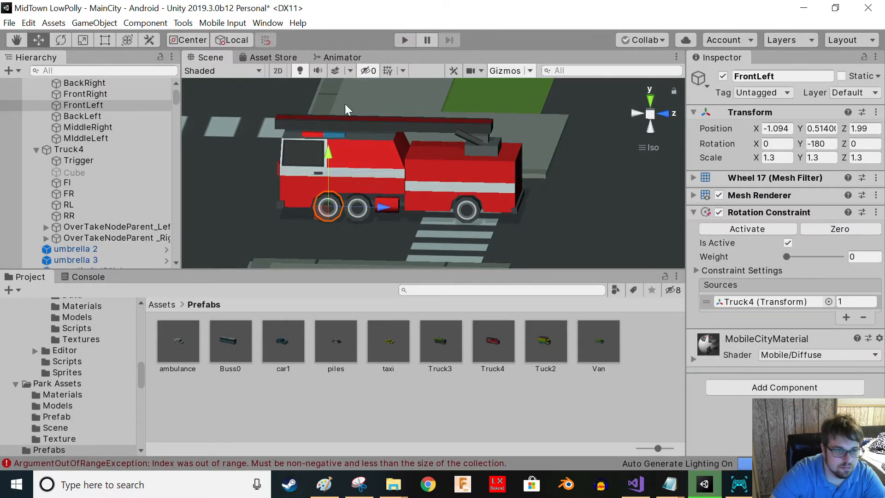
- Parent the fire dept model back under Truck4
scroll(93, 104, "up", 1)
left_click_drag(85, 105, 88, 183)
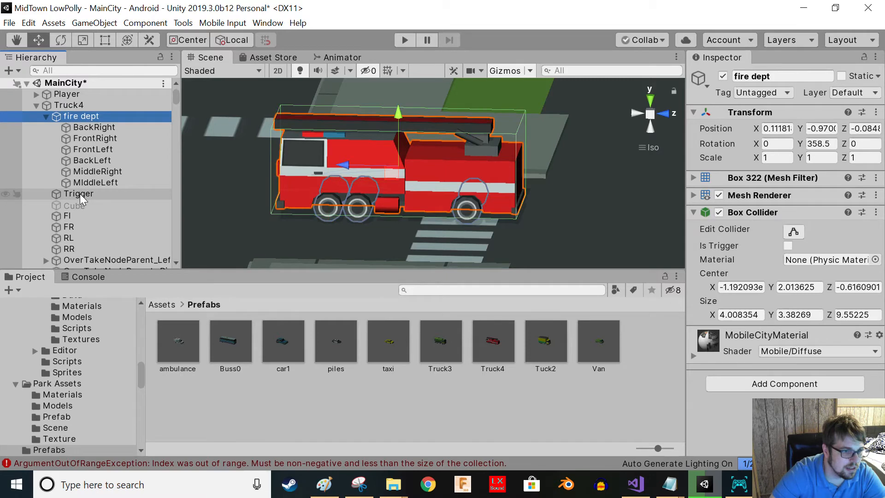
- Play-test the scene repeatedly, following the fire truck as it drives along the road
left_click(403, 40)
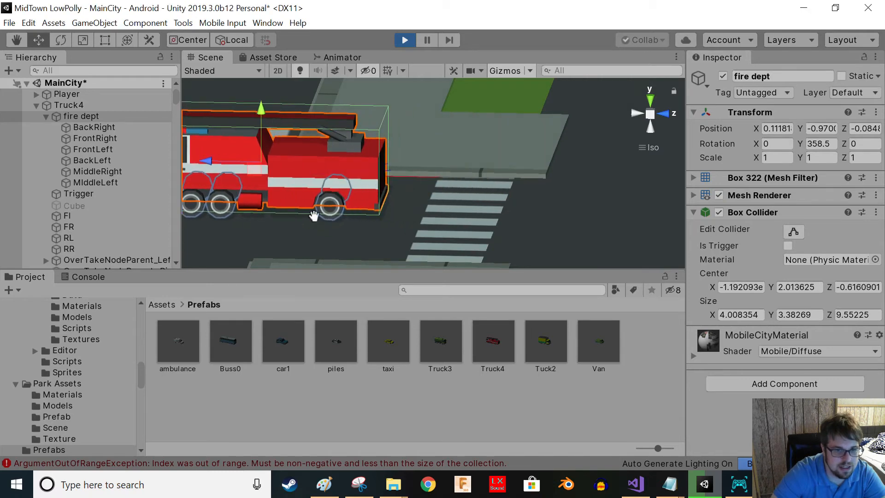
key("f")
key("f")
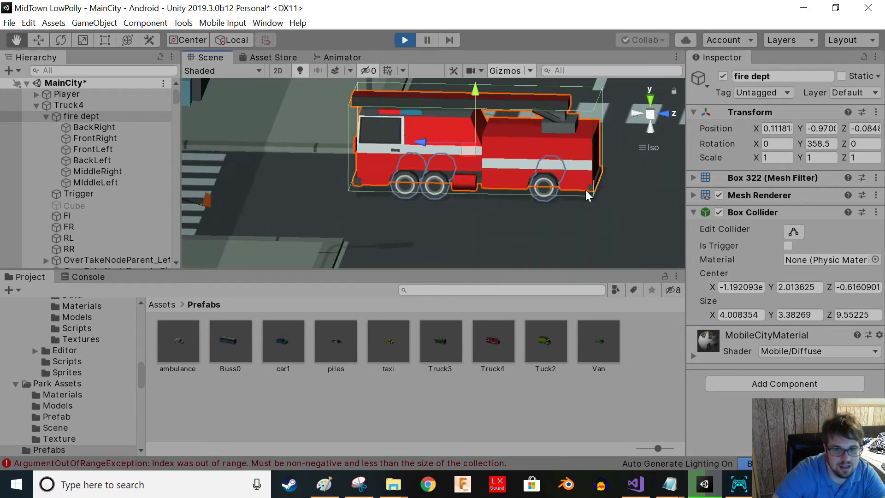
scroll(276, 198, "down", 5)
right_click_drag(288, 202, 859, 157)
key("f")
key("f")
key("f")
middle_click_drag(859, 157, 835, 146)
middle_click_drag(539, 185, 76, 137)
middle_click_drag(248, 148, 4, 148)
scroll(391, 169, "up", 5)
middle_click(884, 133)
scroll(537, 203, "down", 10)
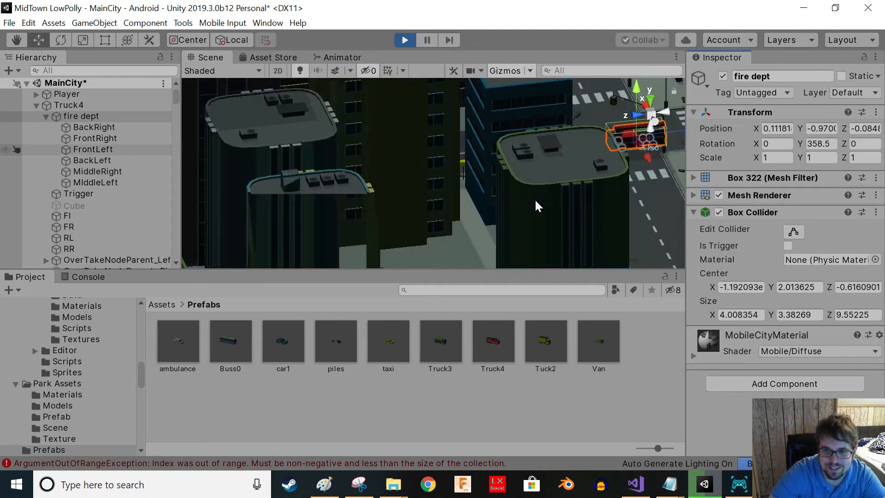
scroll(349, 197, "up", 10)
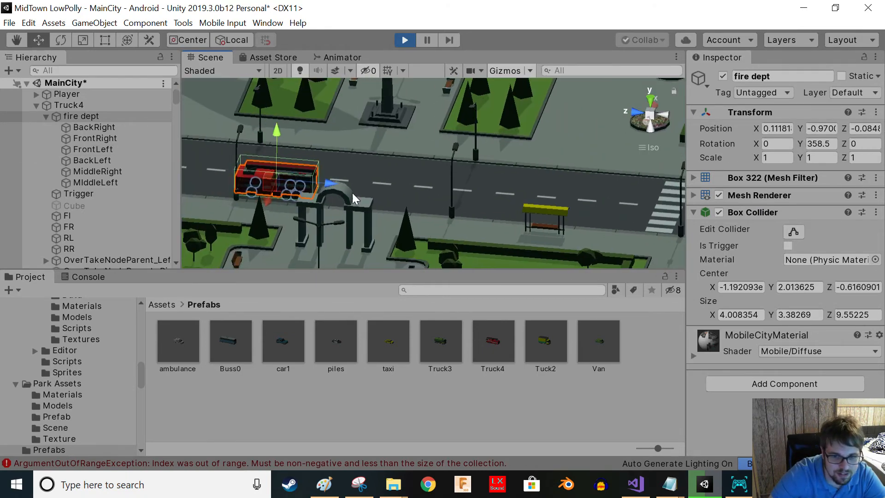
scroll(477, 220, "up", 2)
middle_click_drag(446, 201, 361, 145)
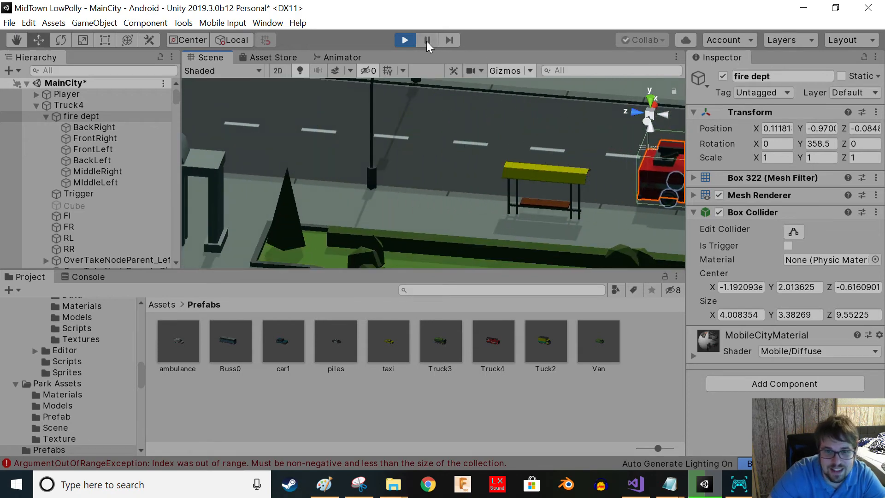
left_click(405, 41)
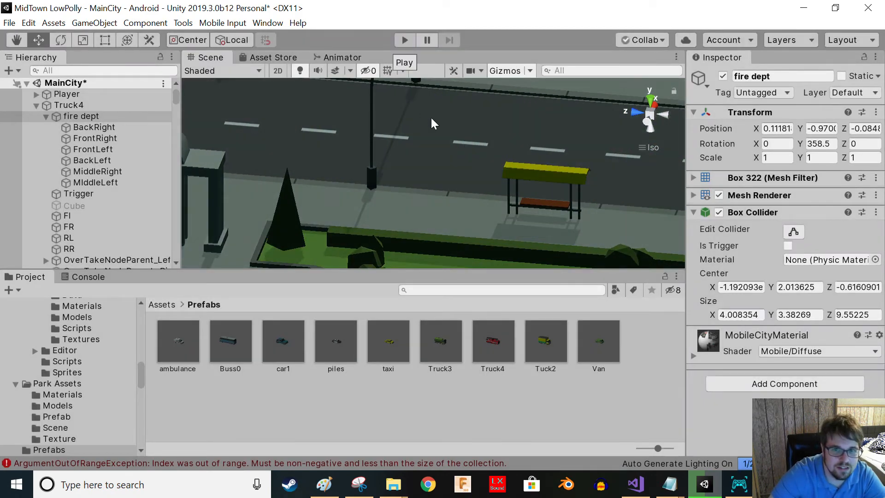
scroll(432, 196, "down", 6)
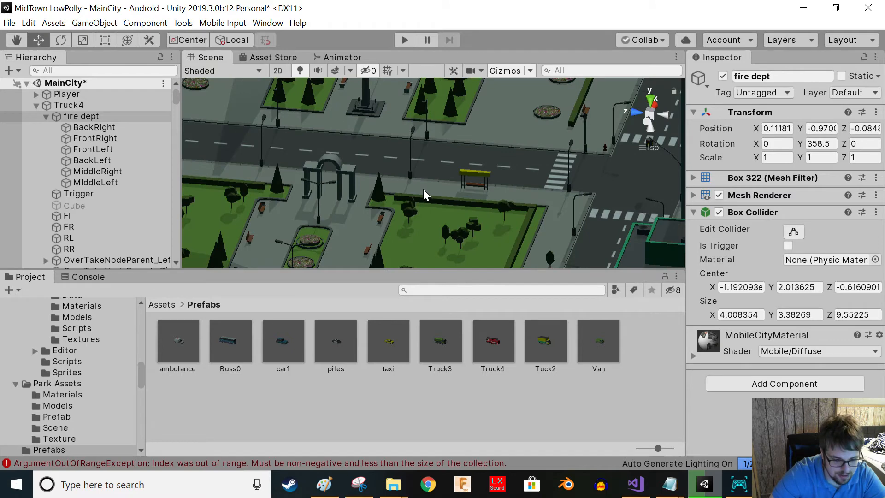
key("f")
mouse_move(421, 200)
right_mouse_down()
mouse_move(448, 183)
mouse_move(418, 192)
right_mouse_up()
scroll(417, 192, "up", 7)
middle_click_drag(418, 192, 442, 169)
left_click(406, 40)
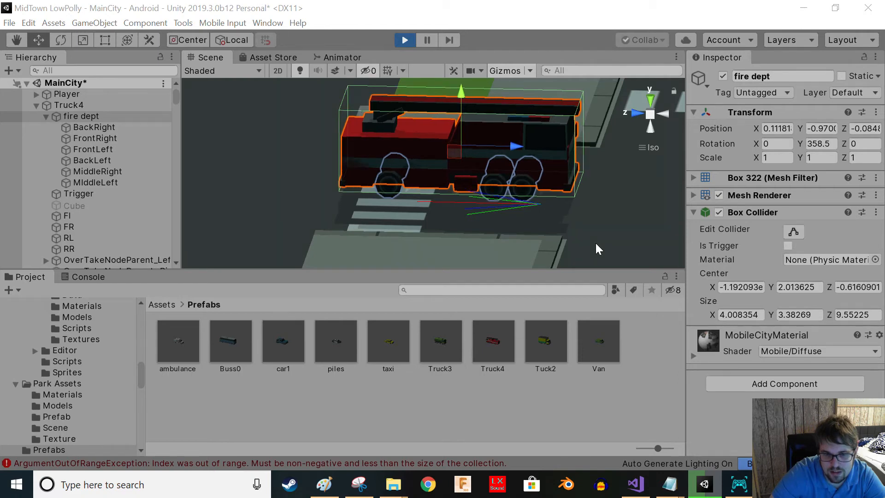
right_click_drag(480, 231, 55, 185)
middle_click_drag(450, 179, 450, 180)
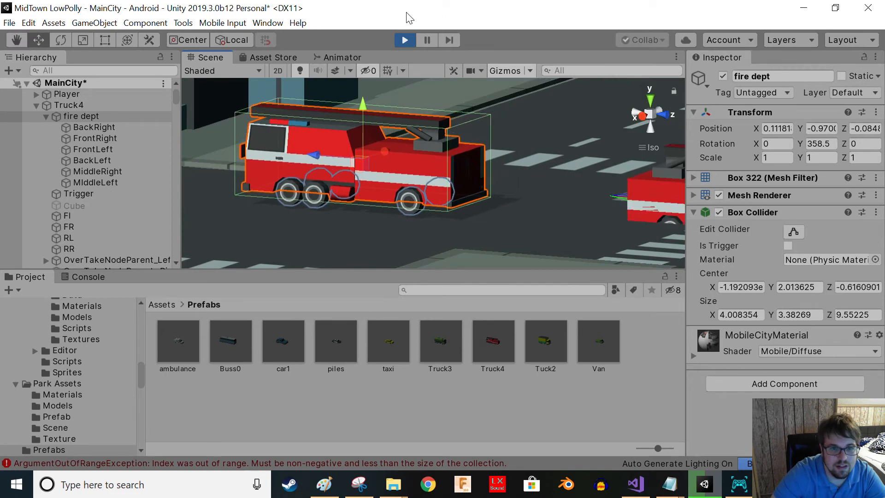
left_click(405, 40)
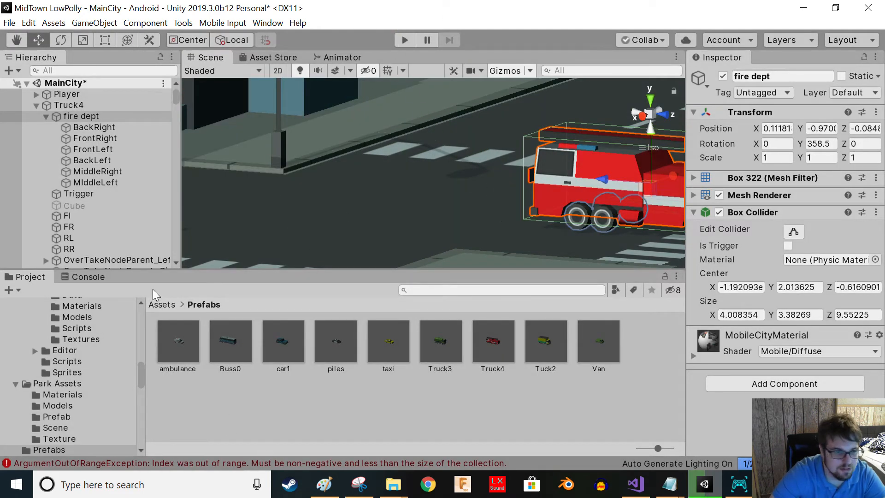
- Delete the old Truck4 prefab asset and save the scene's Truck4 as a new prefab in the Prefabs folder
left_click(487, 350)
key("Delete")
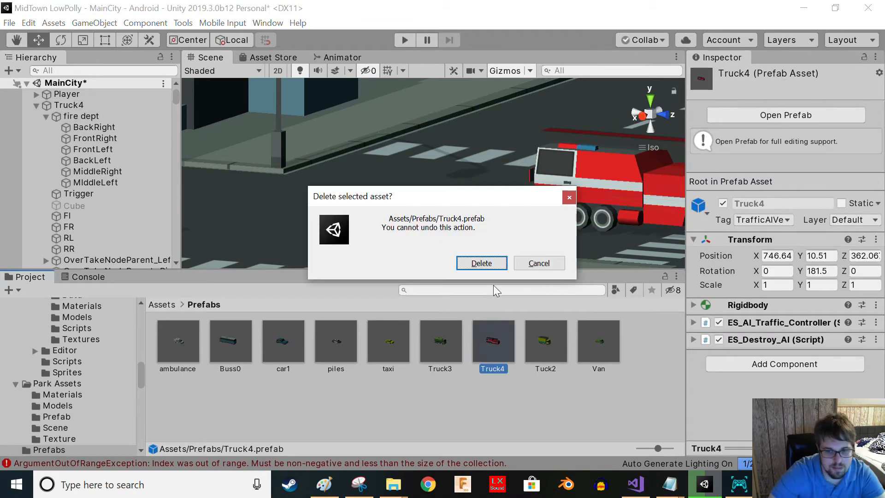
left_click(481, 263)
left_click_drag(63, 104, 324, 433)
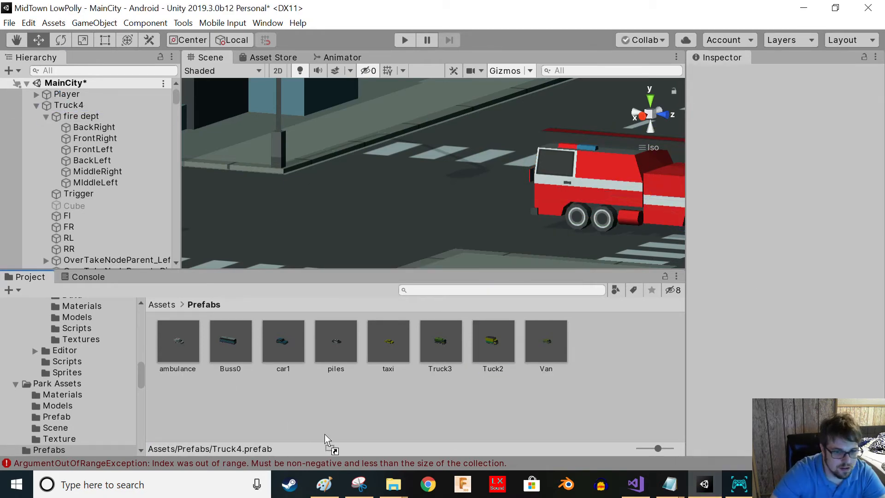
left_click_drag(314, 395, 314, 394)
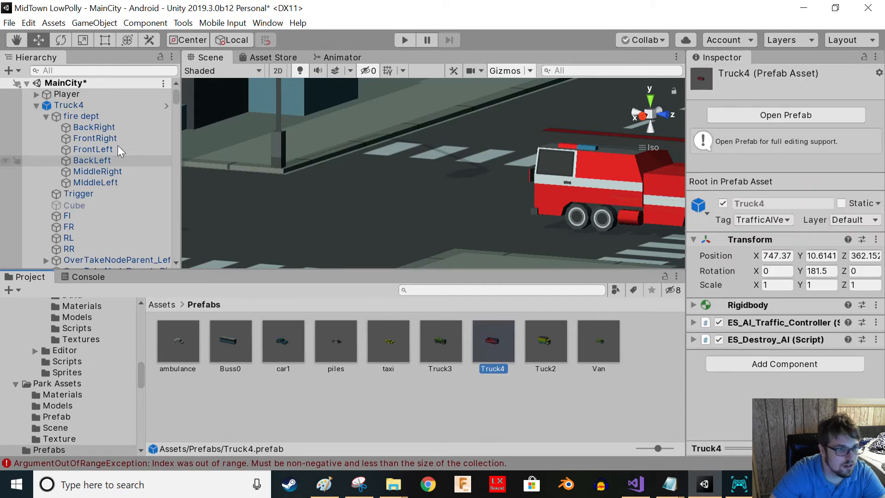
- Delete the Truck4 instance from the scene
left_click(74, 105)
key("Delete")
- Assign the Truck4 prefab to Element 0 of the SpawnPoint's spawn vehicle prefab list
scroll(110, 203, "down", 15)
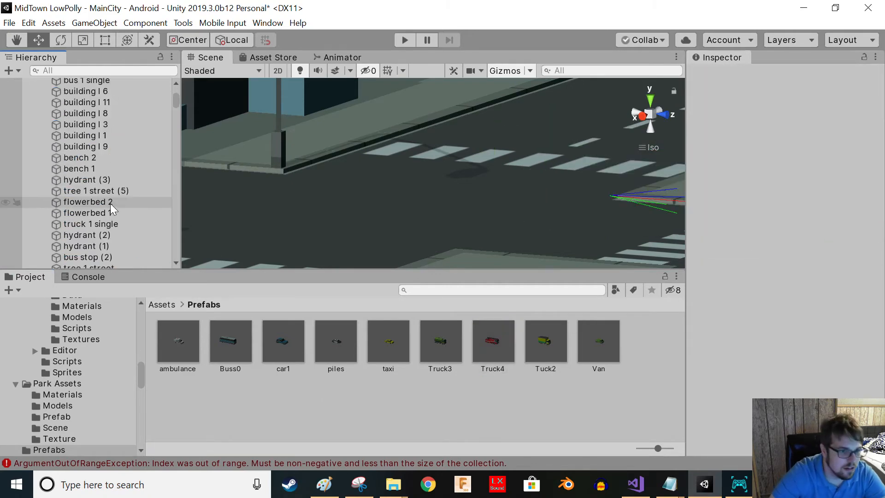
left_click_drag(177, 106, 178, 267)
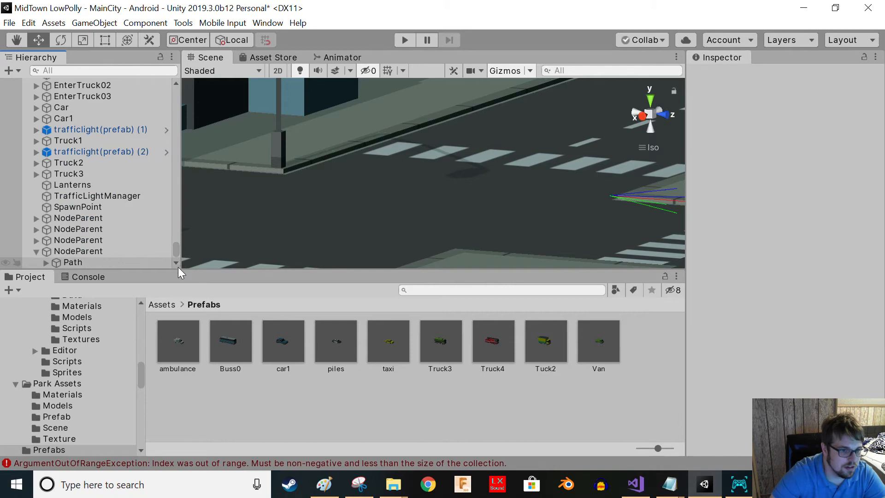
left_click(56, 252)
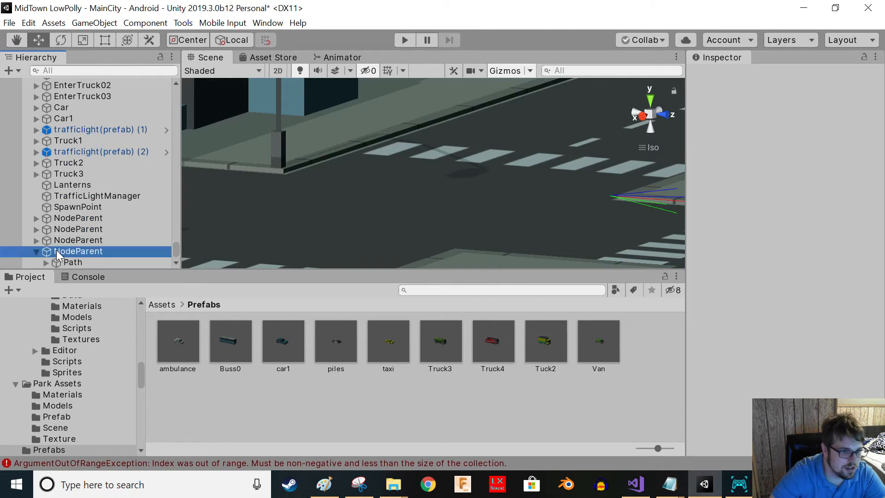
left_click(82, 203)
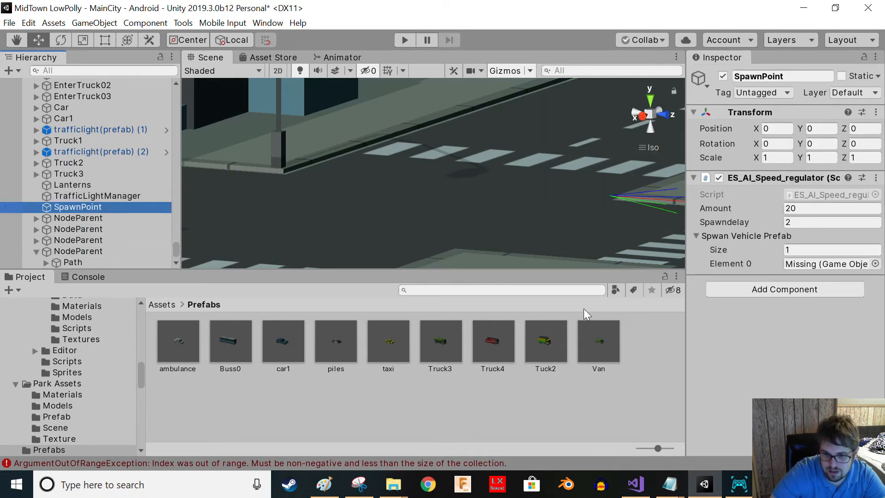
left_click_drag(492, 341, 801, 264)
- Play the scene and watch the spawned fire trucks drive through the city streets
key("f")
left_click(401, 43)
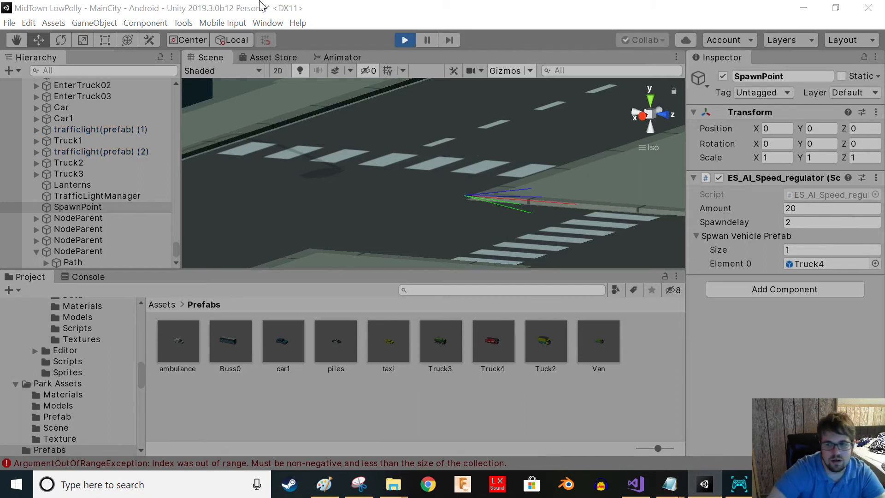
scroll(520, 180, "down", 2)
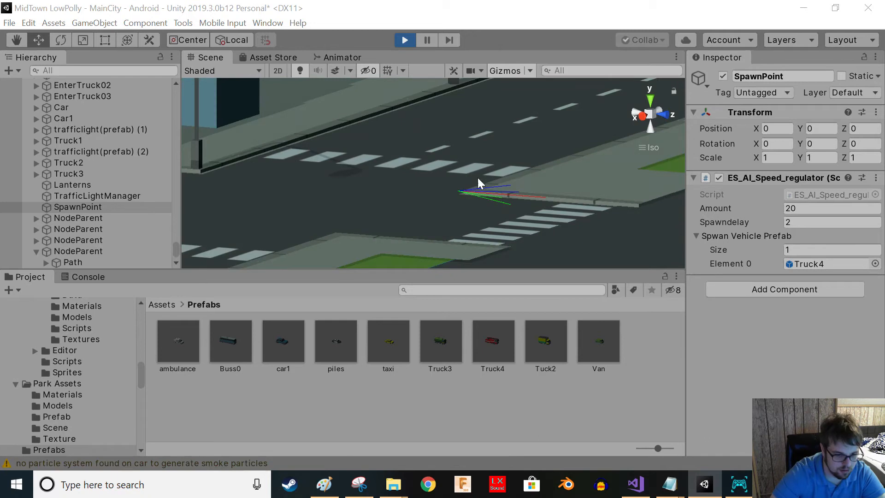
left_click_drag(395, 153, 482, 193, "alt")
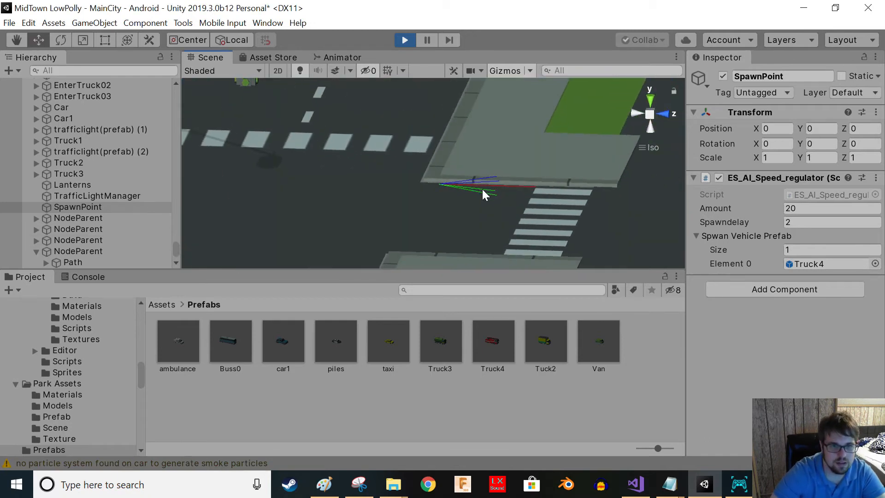
right_click_drag(499, 201, 346, 132)
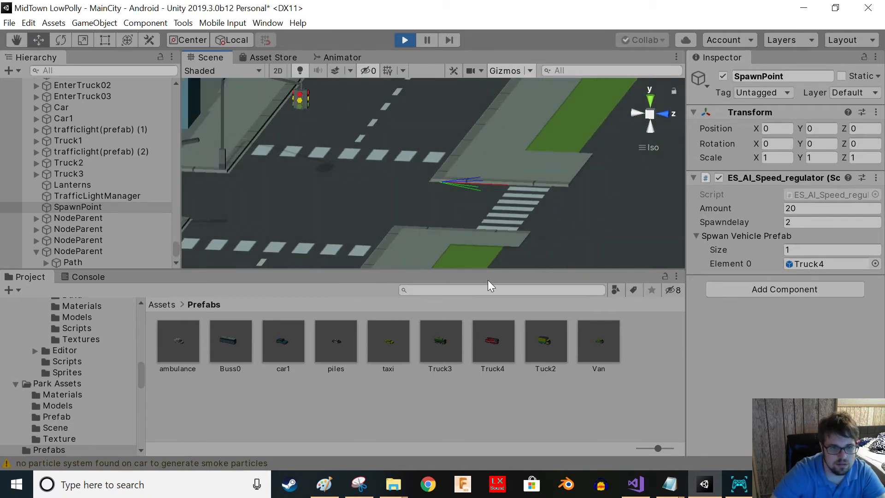
right_click_drag(521, 233, 346, 109)
scroll(515, 245, "down", 4)
middle_click_drag(516, 245, 470, 230)
right_click_drag(417, 186, 412, 203)
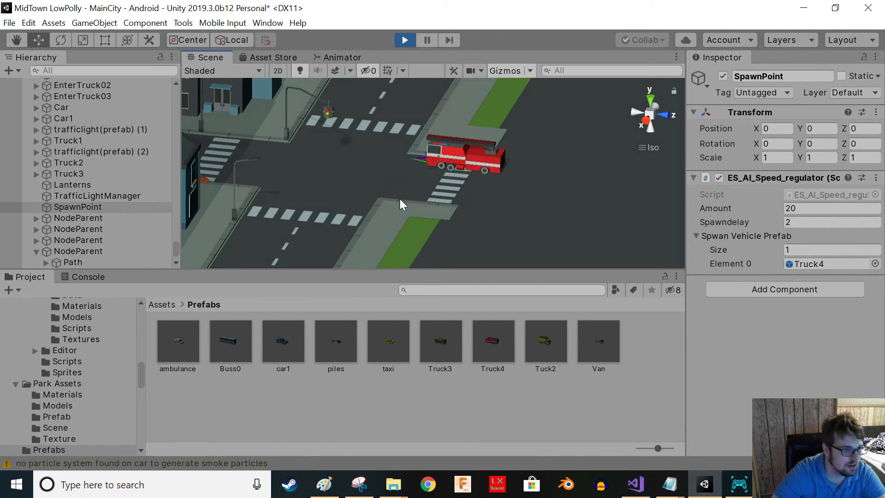
right_click_drag(395, 200, 401, 193)
scroll(400, 187, "up", 10)
middle_click_drag(433, 202, 512, 218)
middle_click_drag(377, 137, 660, 247)
middle_click_drag(341, 212, 316, 282)
middle_click_drag(436, 192, 369, 155)
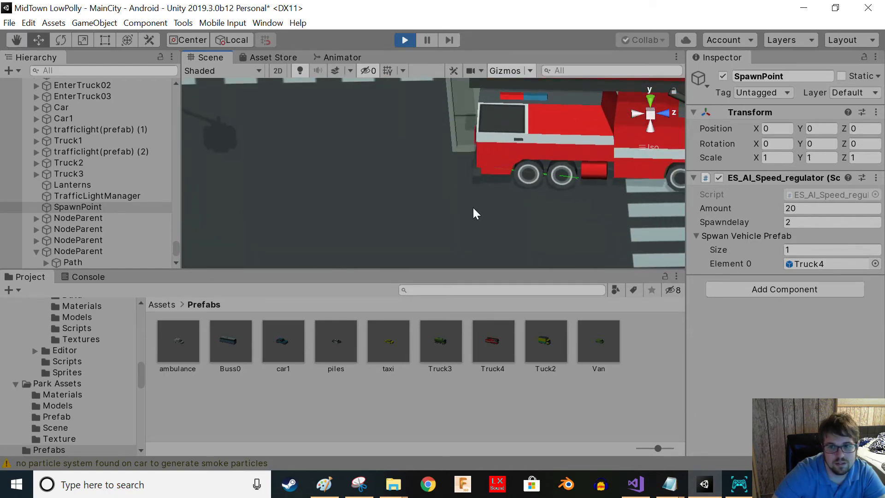
scroll(520, 193, "down", 10)
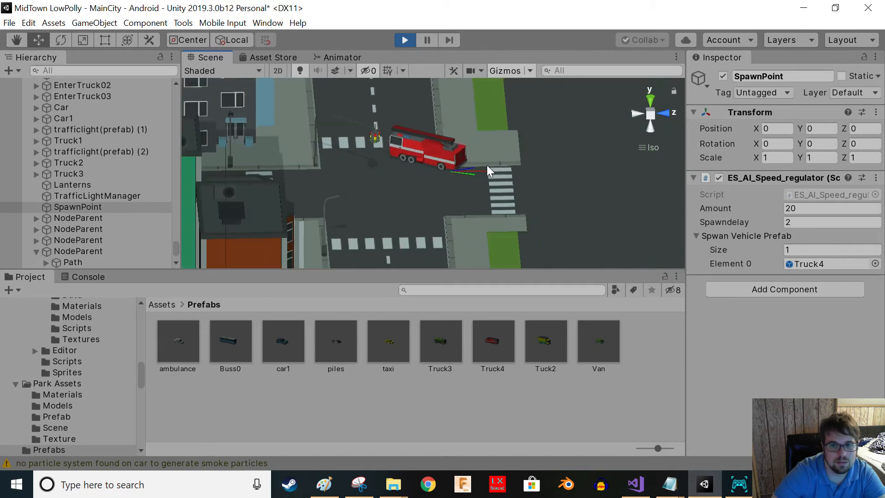
right_click_drag(486, 165, 351, 170)
middle_click_drag(351, 170, 227, 219)
middle_click_drag(491, 109, 387, 191)
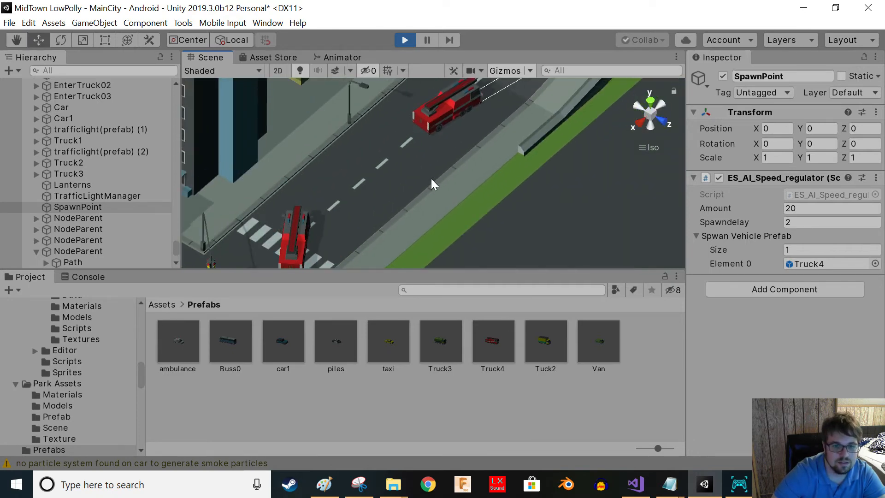
middle_click_drag(439, 174, 371, 235)
right_click_drag(364, 200, 342, 258)
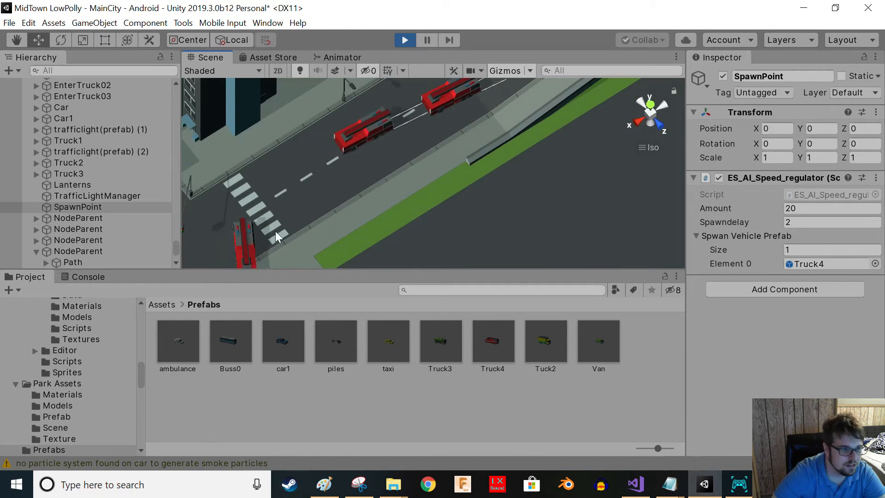
middle_click_drag(277, 238, 307, 226)
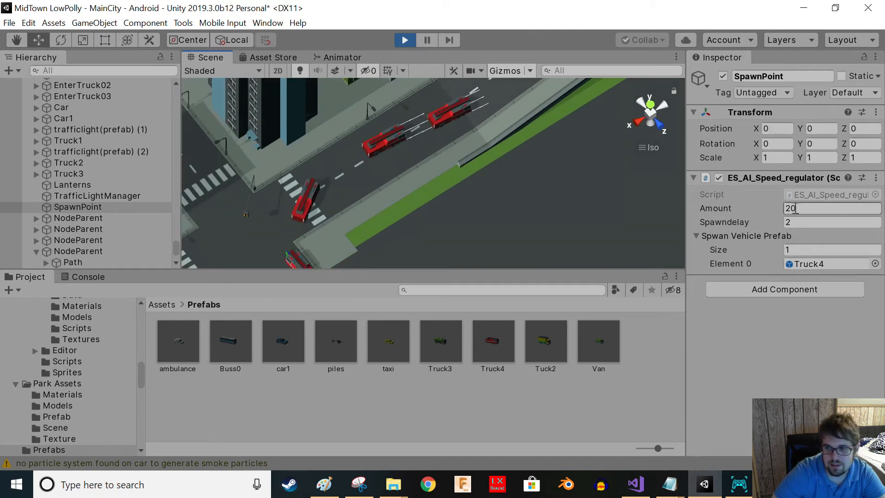
scroll(441, 225, "down", 5)
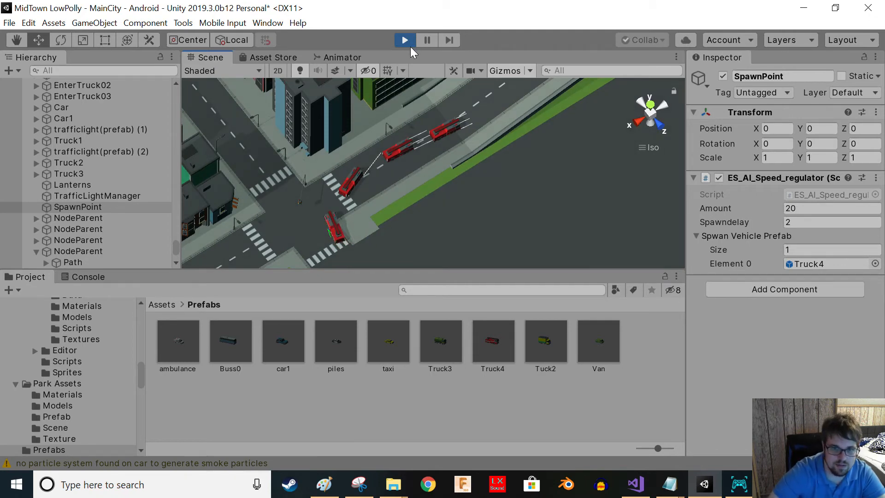
- Watch the spawned fire trucks in play mode, inspect one of them, and stop playing
right_click_drag(375, 189, 416, 152)
scroll(460, 213, "up", 2)
right_click_drag(461, 214, 427, 241)
left_click(424, 205)
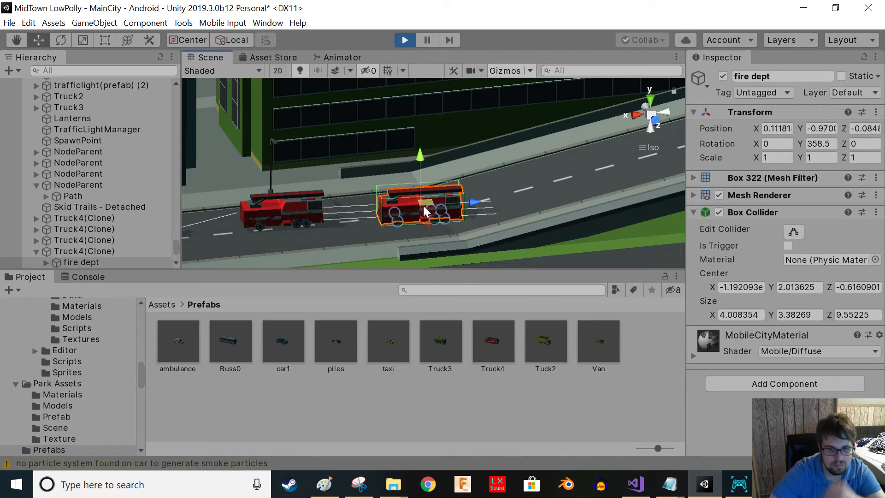
right_click_drag(408, 239, 418, 82)
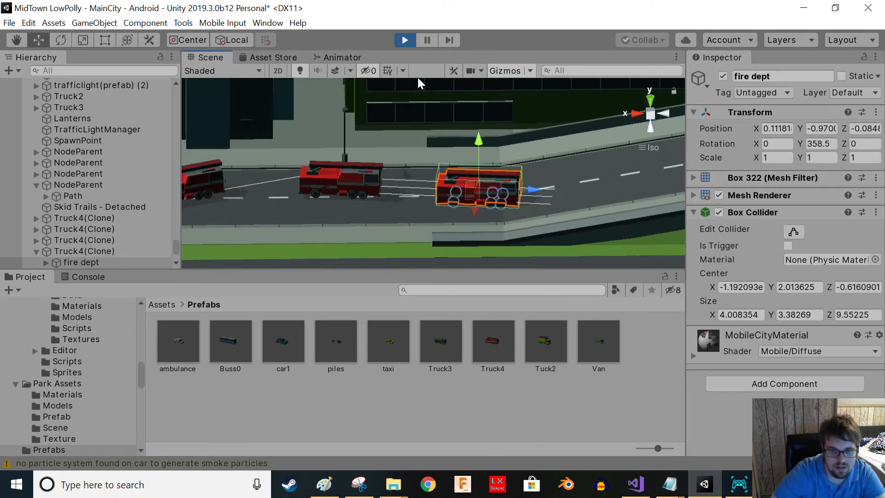
left_click(405, 40)
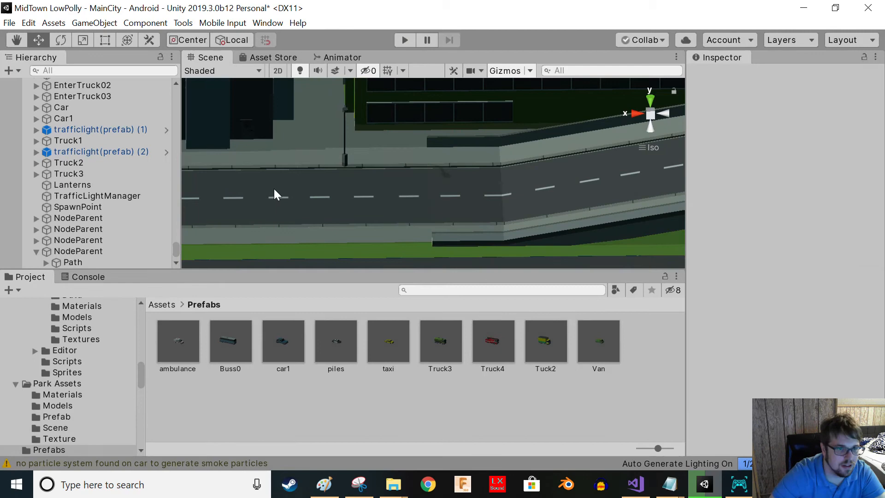
- Select the last NodeParent's Path and move its end node along the elevated road, raising it to the road surface
left_click(51, 251)
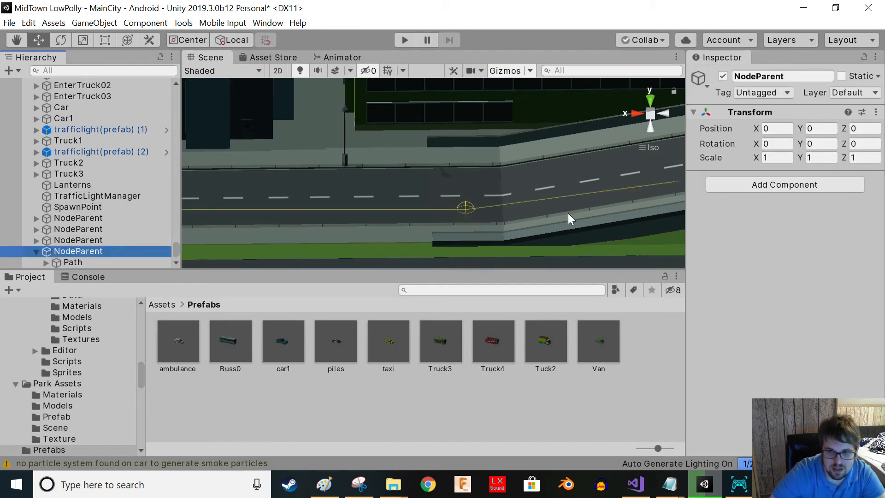
middle_click_drag(567, 213, 405, 211)
right_click_drag(405, 211, 429, 233)
middle_click_drag(429, 233, 191, 241)
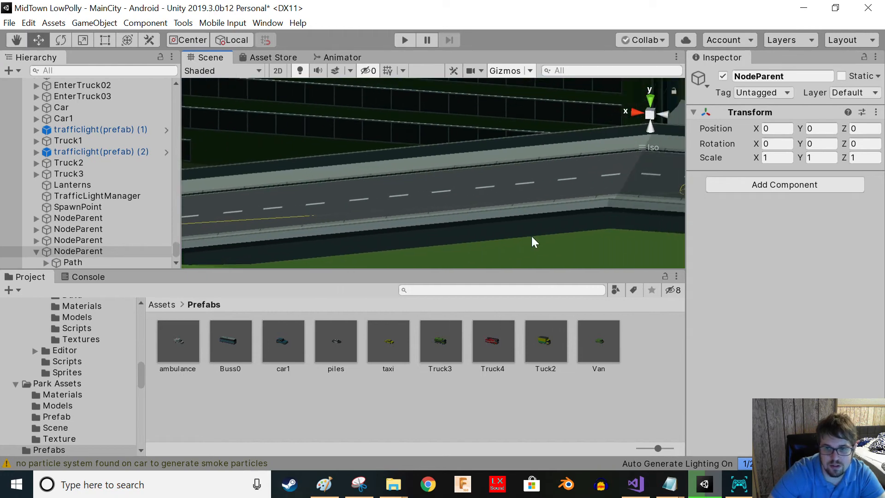
middle_click_drag(531, 237, 343, 237)
middle_click_drag(445, 194, 535, 196)
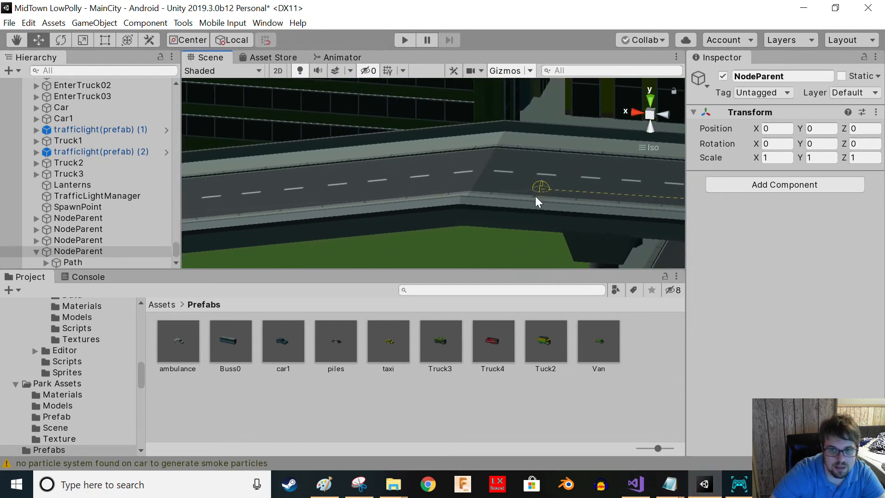
left_click(61, 261)
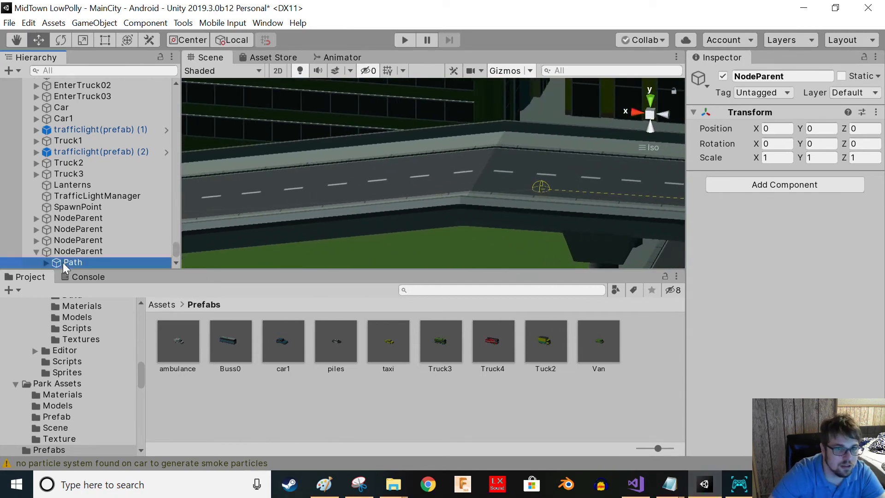
left_click(285, 121)
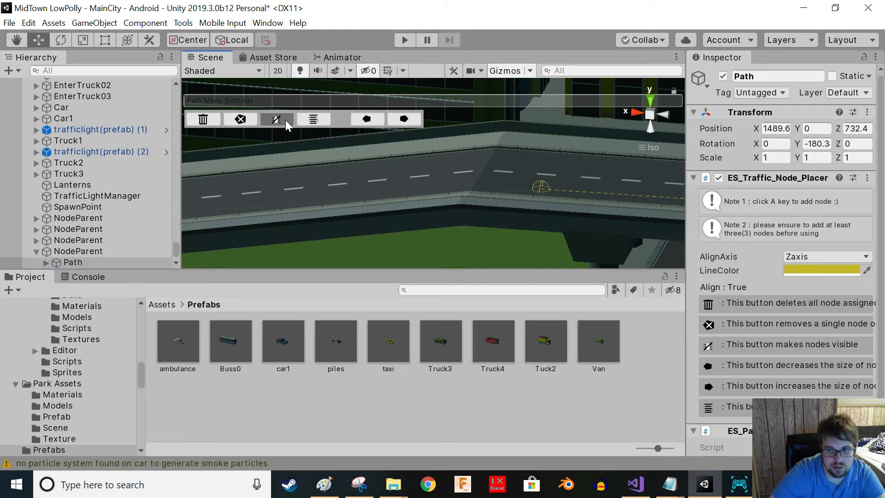
left_click(549, 185)
left_click(535, 185)
left_click(541, 183)
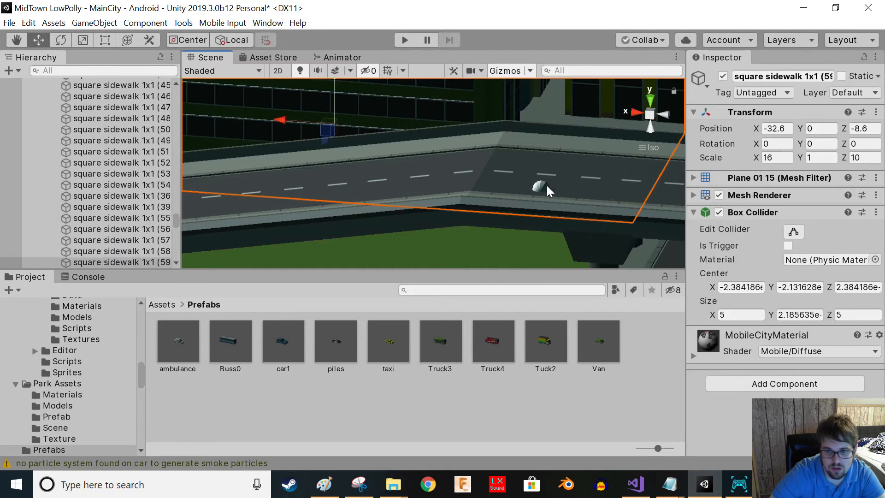
left_click(543, 185)
left_click(543, 186)
left_click_drag(516, 186, 427, 182)
left_click_drag(471, 131, 468, 120)
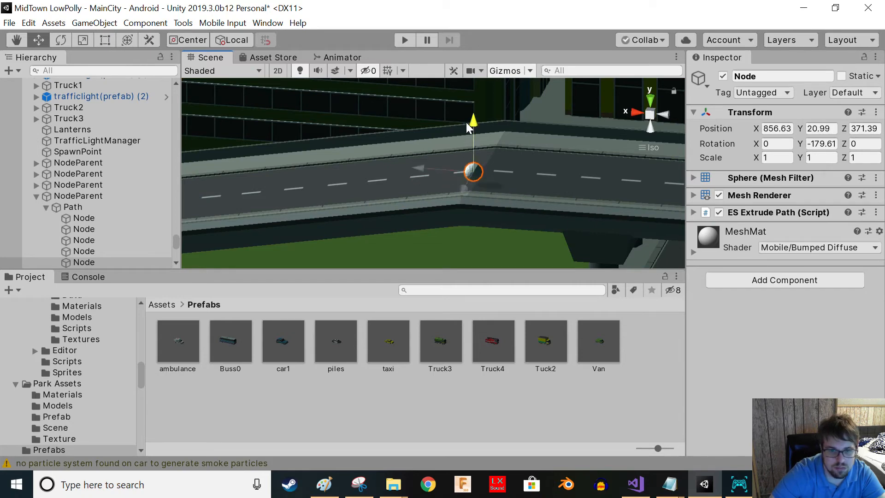
- Select another node of the same path and move it onto the elevated road's lower end
left_click(85, 207)
scroll(460, 221, "down", 2)
right_click_drag(463, 222, 337, 184)
scroll(438, 193, "down", 3)
middle_click_drag(336, 183, 419, 112)
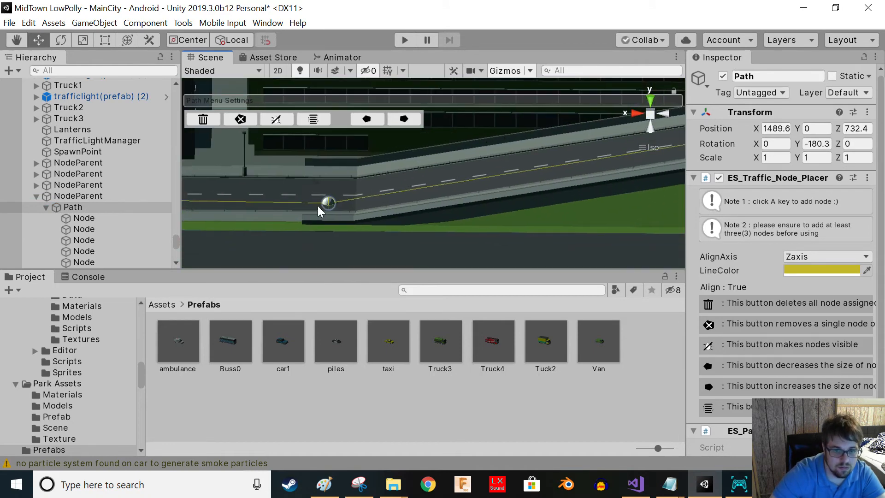
left_click(328, 203)
left_click_drag(327, 153, 352, 128)
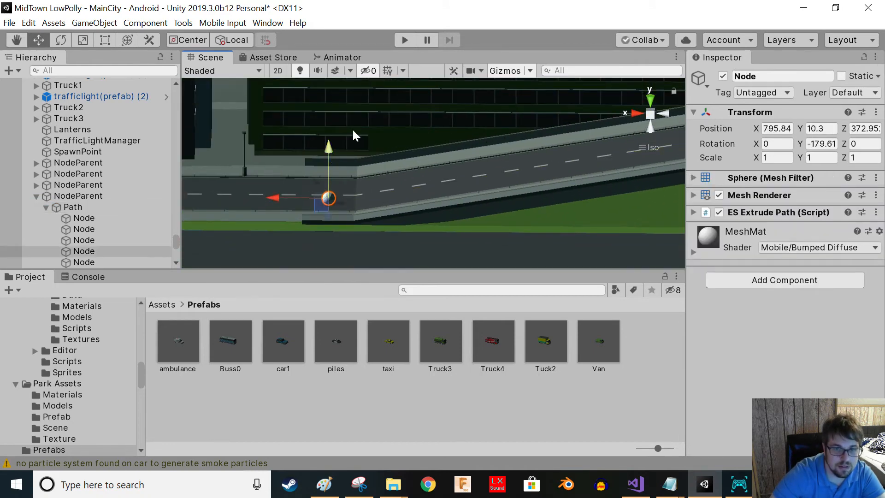
- Play the scene to watch the trucks follow the adjusted path, then stop playing
left_click(405, 41)
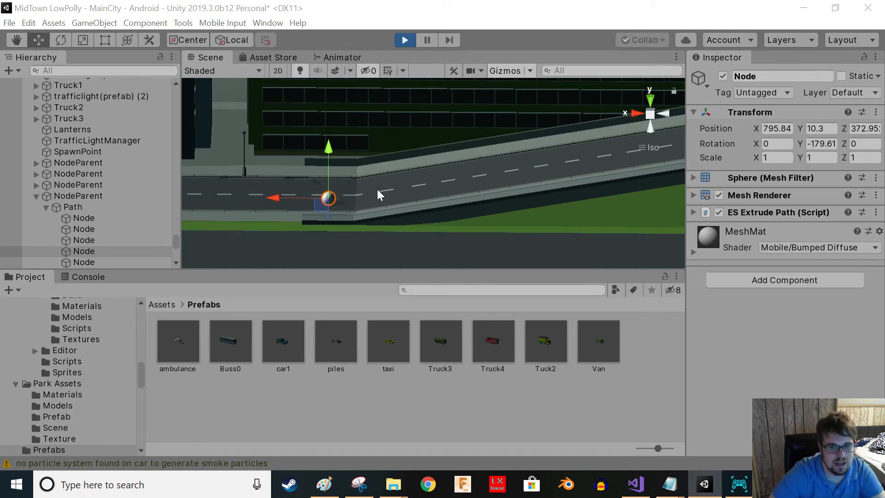
scroll(461, 184, "down", 6)
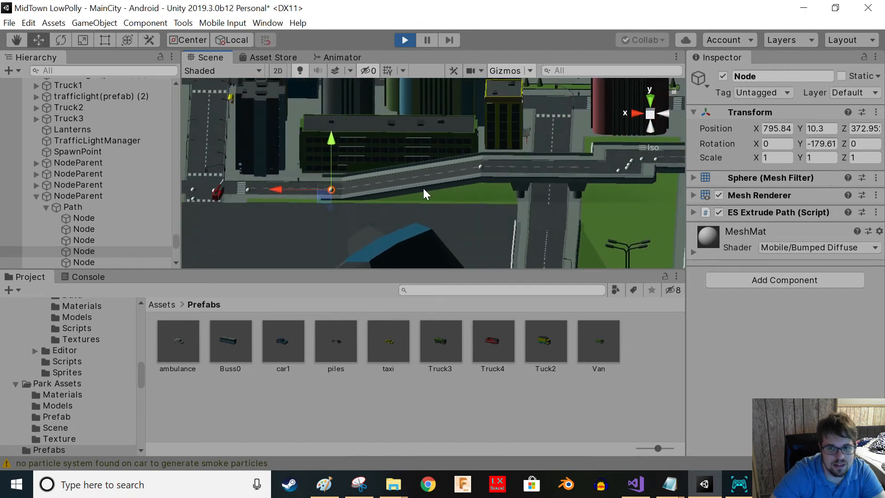
middle_click_drag(229, 203, 297, 206)
scroll(297, 206, "up", 3)
middle_click_drag(430, 209, 488, 208)
middle_click_drag(307, 203, 540, 202)
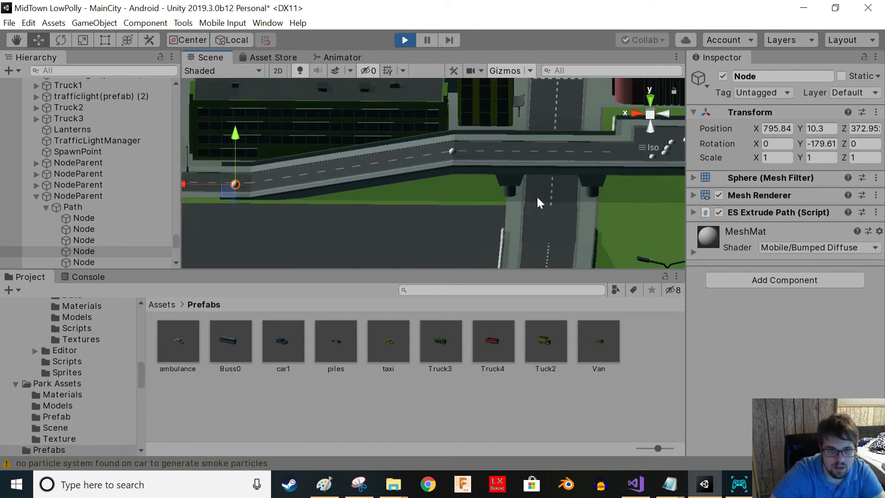
left_click(405, 40)
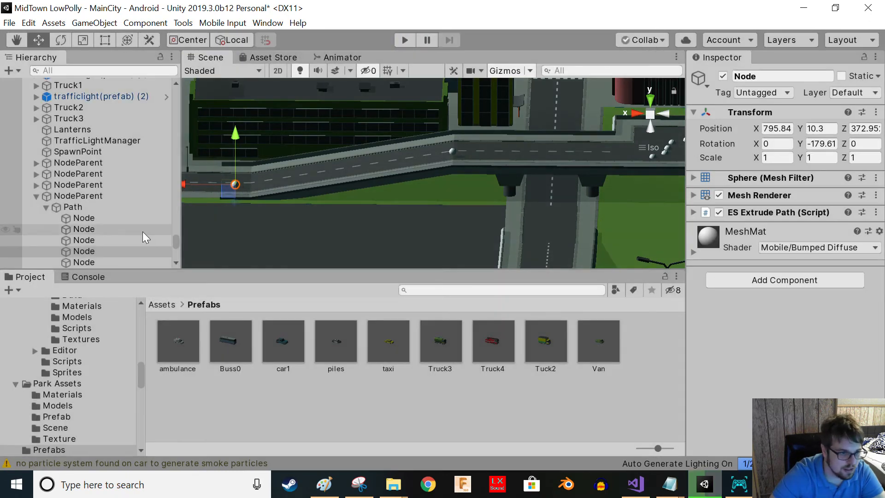
- Select the Path and apply the path menu's node alignment option
left_click(76, 208)
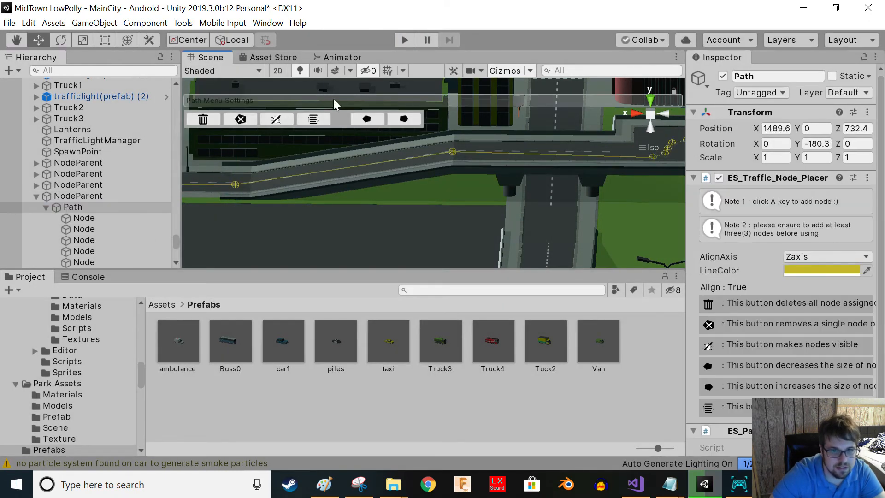
left_click(322, 120)
left_click(322, 120)
- Play the scene and follow the fire trucks driving along the elevated road path
left_click(404, 40)
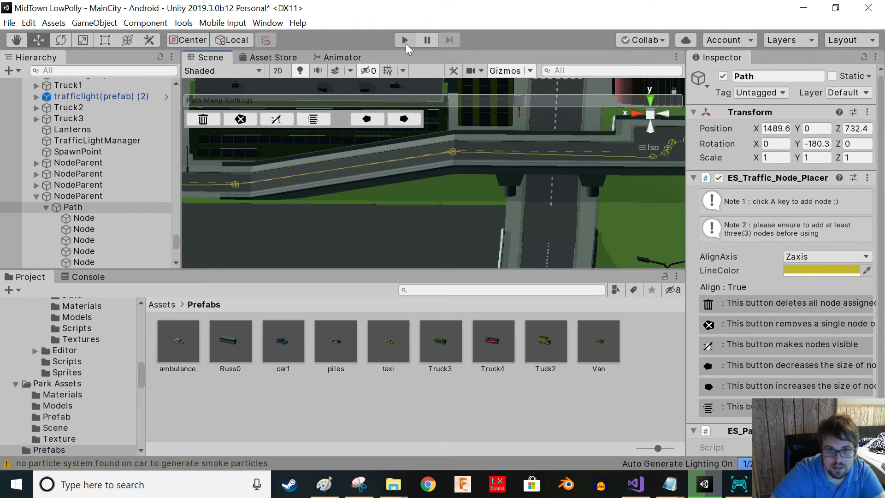
right_click_drag(405, 244, 360, 206)
scroll(336, 195, "down", 4)
scroll(336, 170, "up", 8)
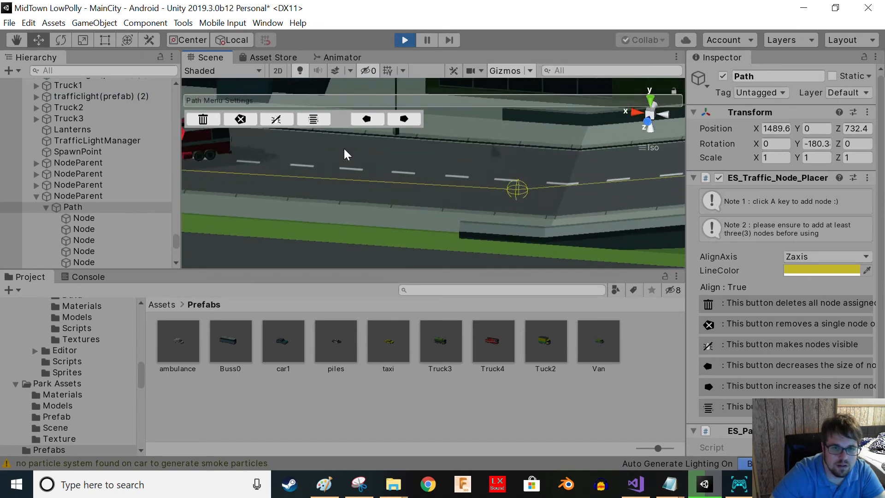
right_click_drag(343, 163, 357, 162)
middle_click_drag(516, 206, 477, 194)
right_click_drag(548, 199, 442, 233)
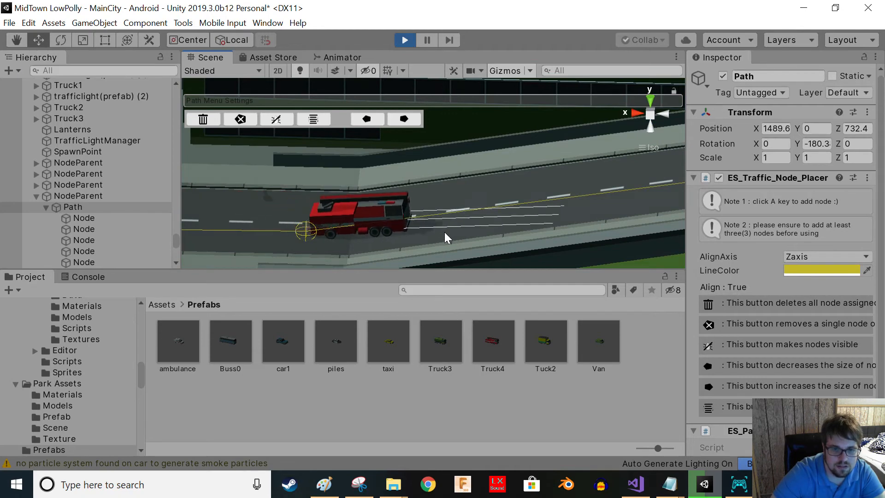
scroll(521, 220, "down", 6)
middle_click_drag(521, 217, 348, 233)
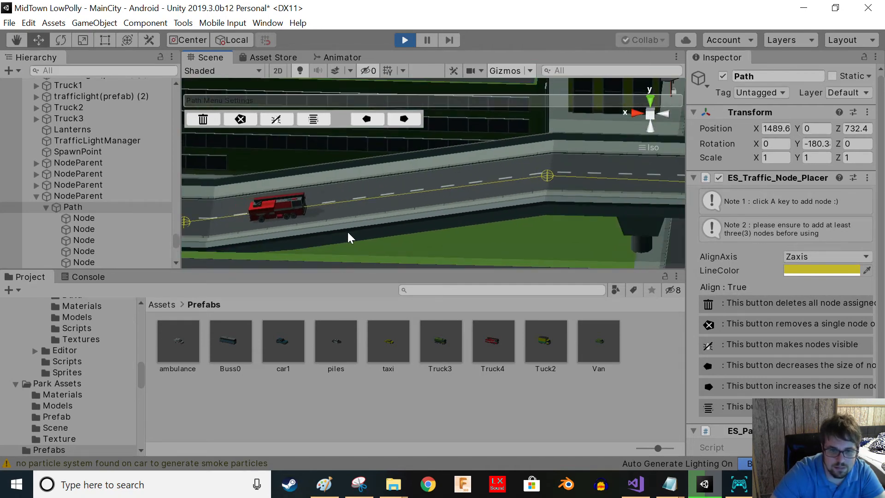
middle_click_drag(519, 235, 397, 237)
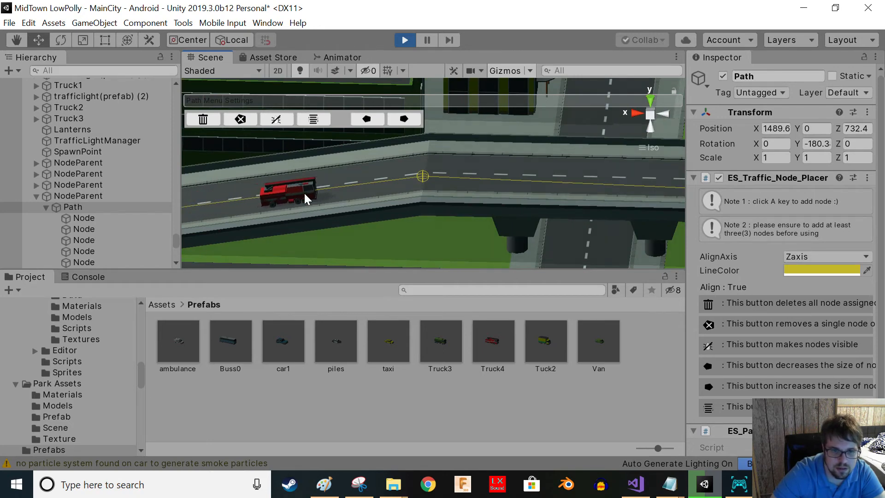
- Open the Truck4 prefab to review its AI traffic controller settings, then return to the scene
left_click(305, 192)
left_click(485, 187)
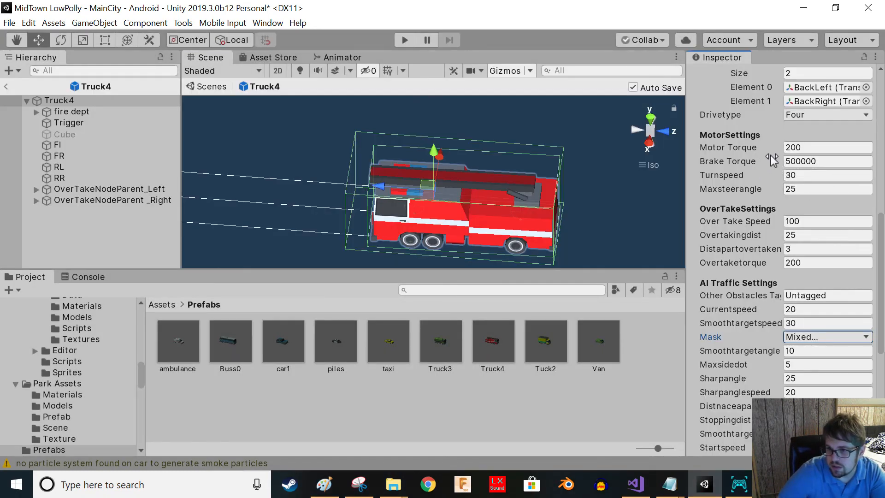
scroll(816, 249, "up", 10)
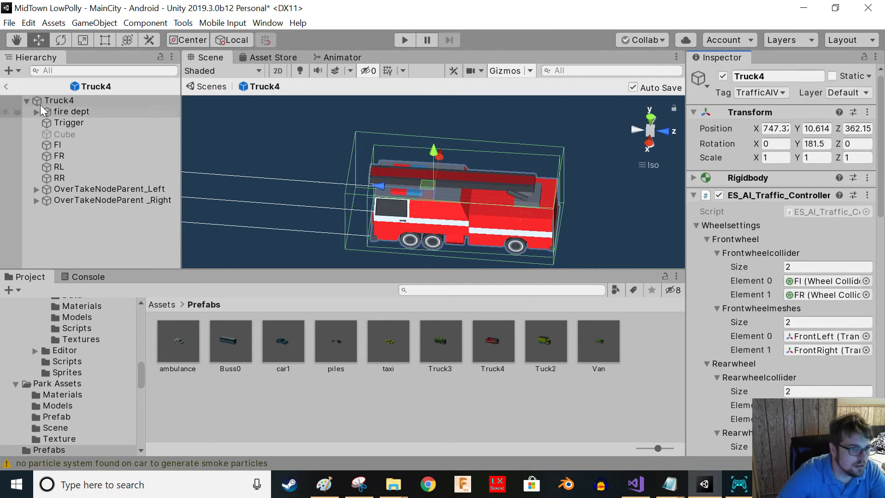
left_click(6, 86)
- Play the scene again and watch the fire trucks drive through the city
left_click(404, 40)
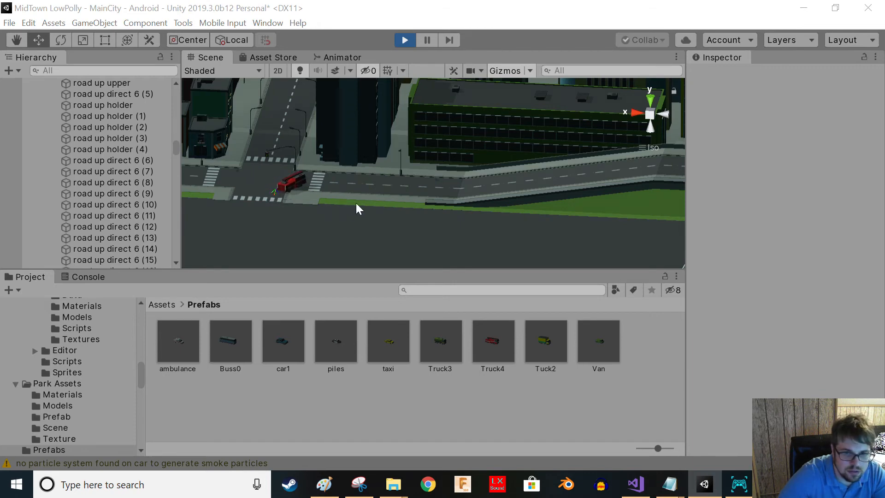
right_click_drag(400, 194, 439, 222)
middle_click_drag(440, 223, 359, 234)
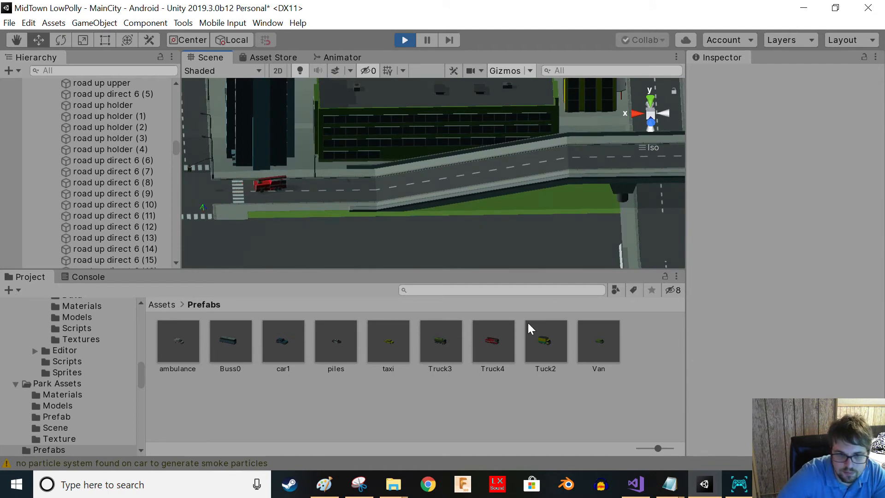
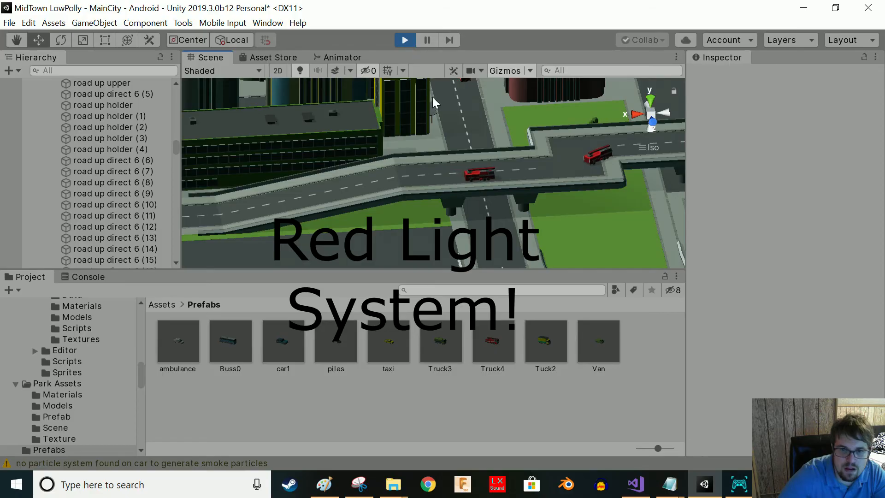
right_click_drag(369, 205, 377, 236)
middle_click_drag(401, 124, 300, 258)
scroll(389, 167, "down", 4)
middle_click_drag(414, 169, 188, 137)
right_click_drag(361, 153, 260, 255)
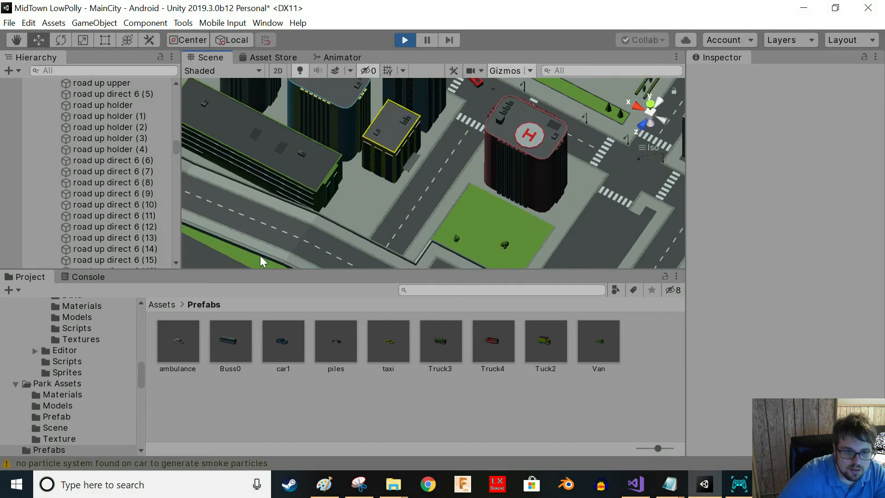
- Open the EasyTrafficSystem Prefabs folder and select the trafficlight prefab
left_click(161, 305)
left_click(450, 348)
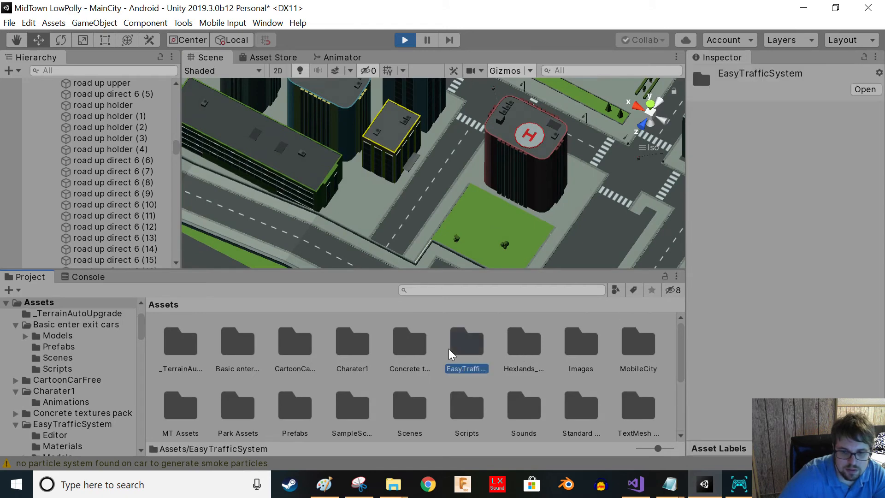
double_click(458, 349)
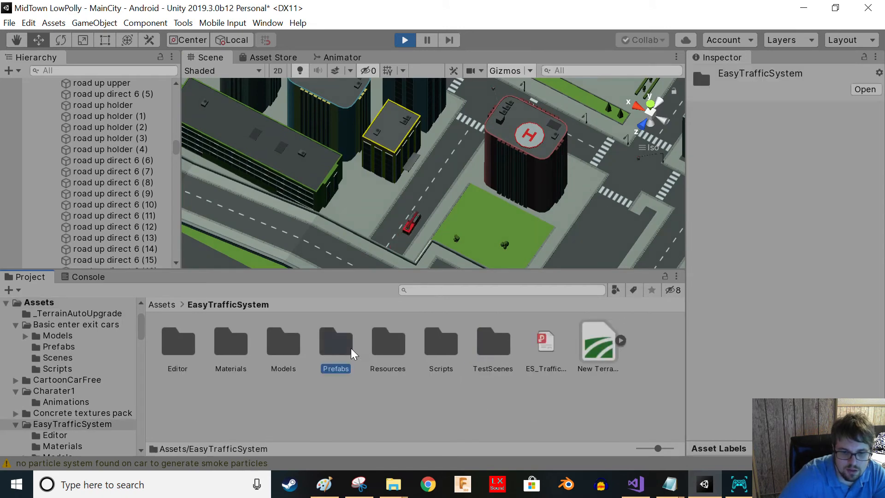
double_click(350, 348)
left_click(350, 348)
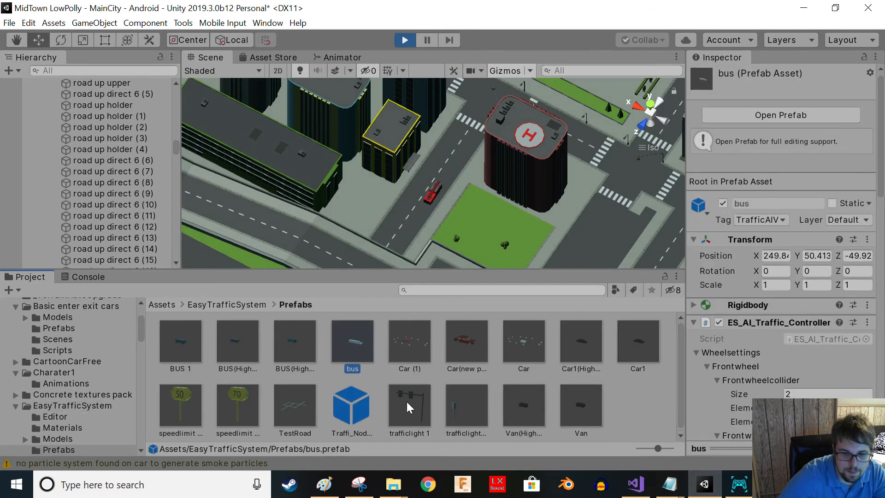
left_click(472, 417)
- Stop playing the scene
right_click_drag(559, 139, 482, 161)
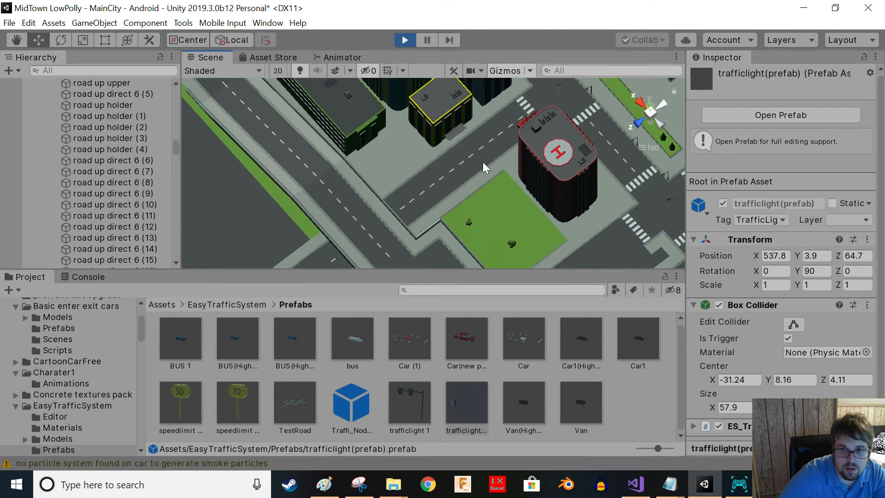
middle_click_drag(645, 115, 523, 169)
right_click_drag(523, 170, 458, 181)
middle_click_drag(557, 175, 458, 173)
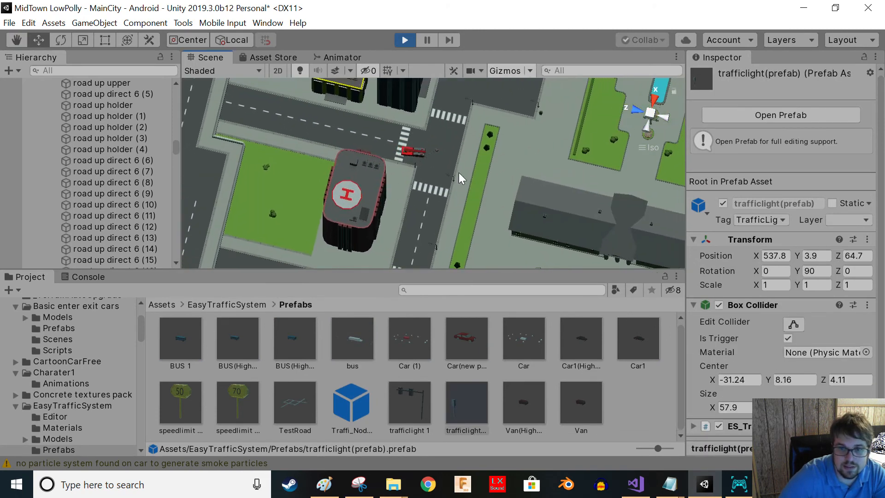
scroll(438, 140, "up", 10)
key("ctrl+p")
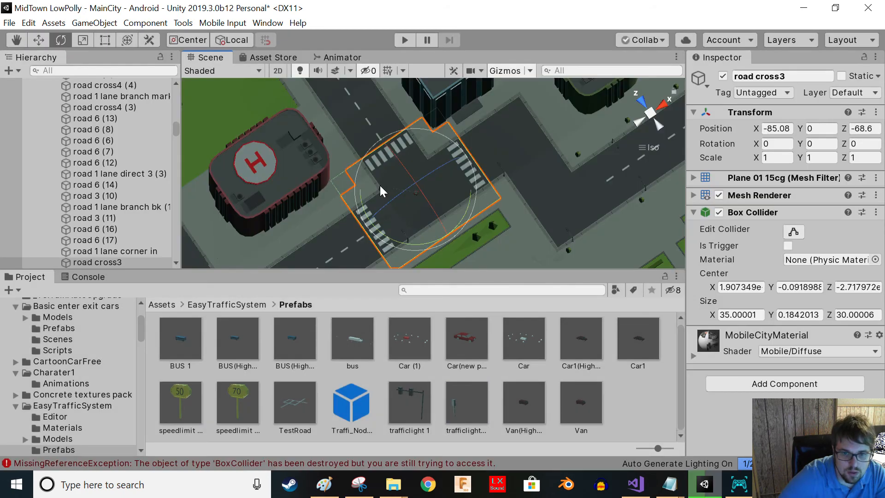
- Delete the existing traffic light pole at the intersection beside the helipad building
scroll(402, 214, "up", 3)
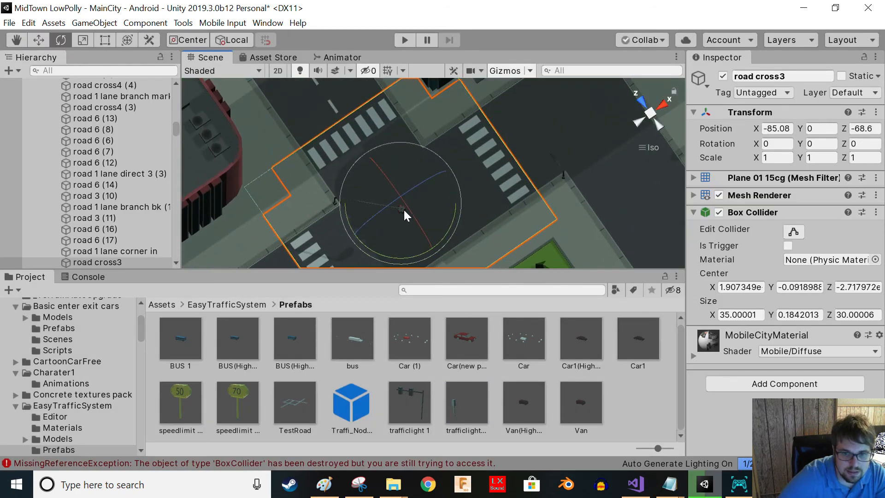
right_click_drag(312, 224, 401, 191)
middle_click_drag(401, 192, 409, 111)
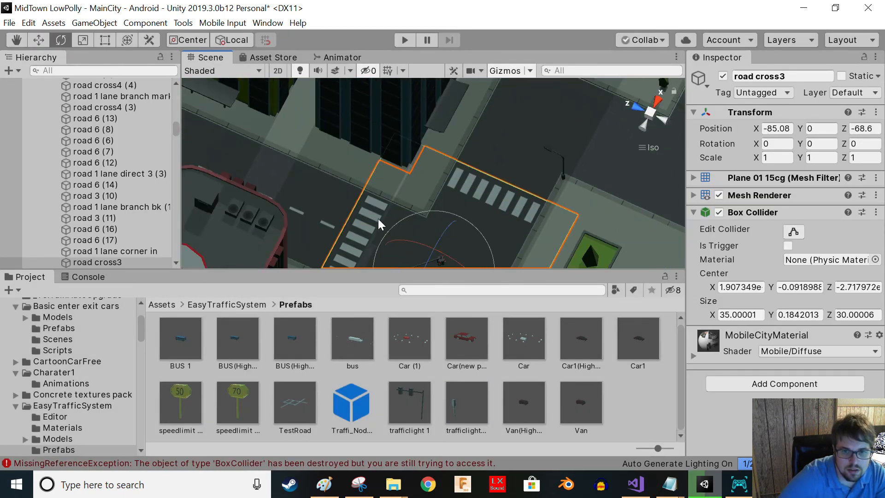
middle_click_drag(376, 225, 397, 201)
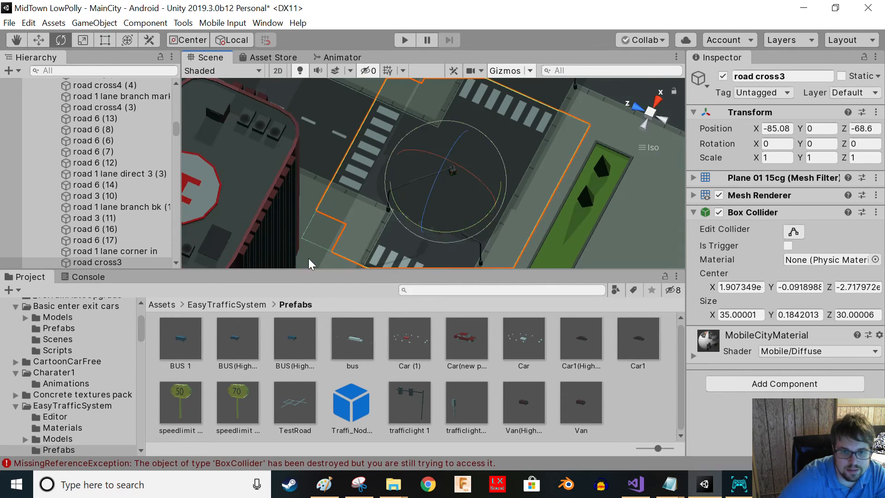
left_click(307, 264)
left_click(391, 193)
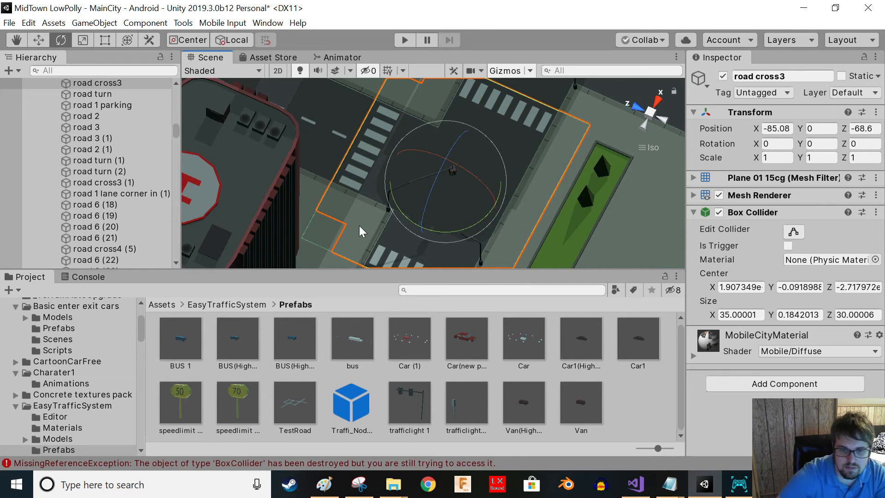
key("alt")
left_click_drag(291, 233, 321, 14, "alt")
key("f")
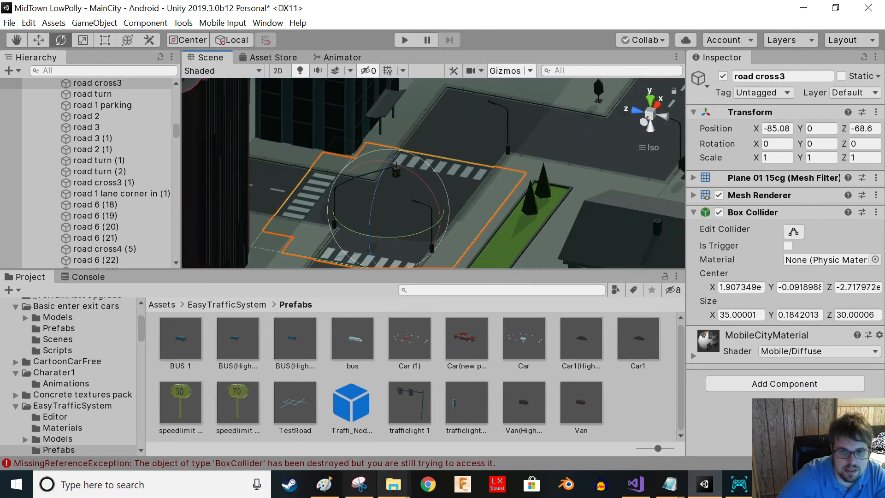
left_click(291, 178)
left_click(399, 177)
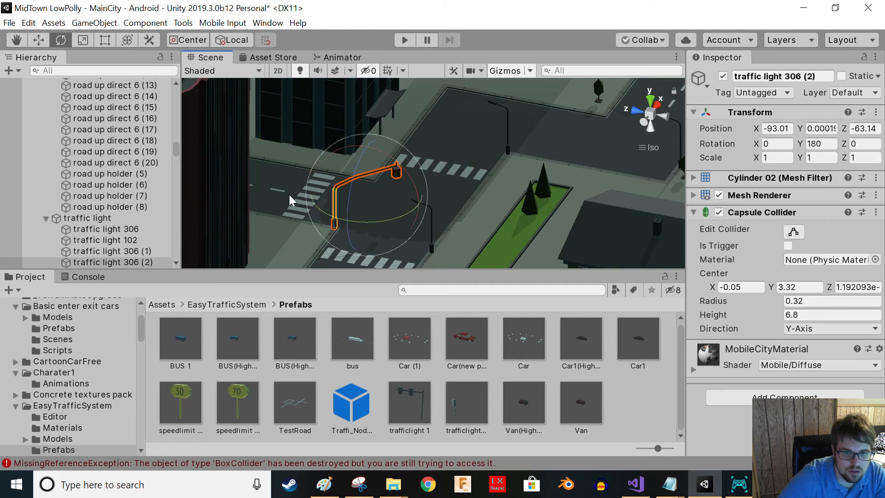
key("Delete")
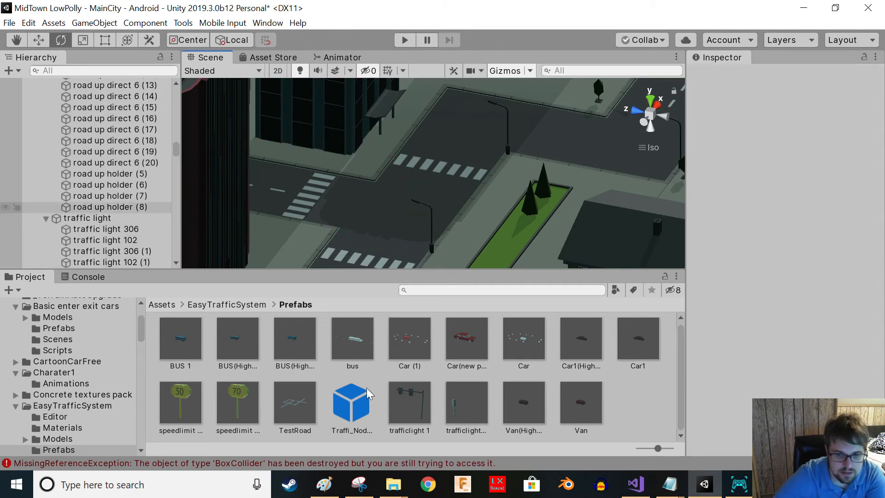
- Place the trafficlight prefab at the intersection and shorten its trigger collider to a Z size of about 15.5
left_click_drag(451, 382, 328, 238)
scroll(462, 156, "up", 4)
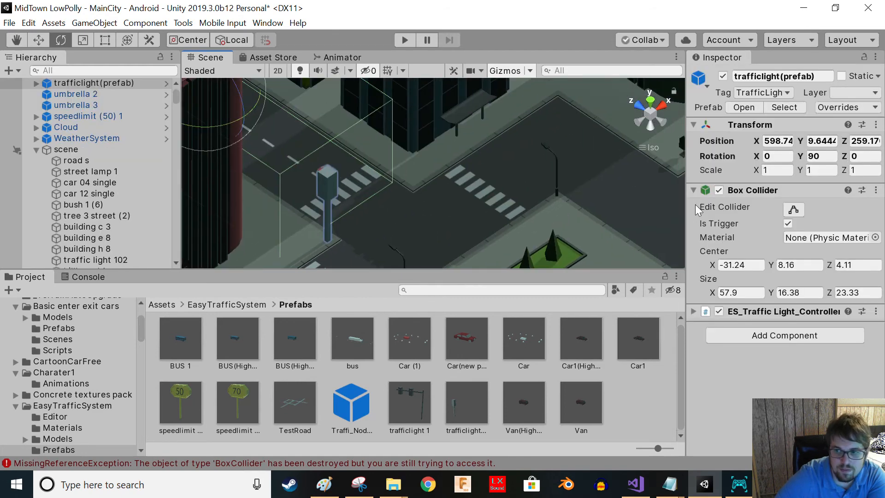
left_click(789, 212)
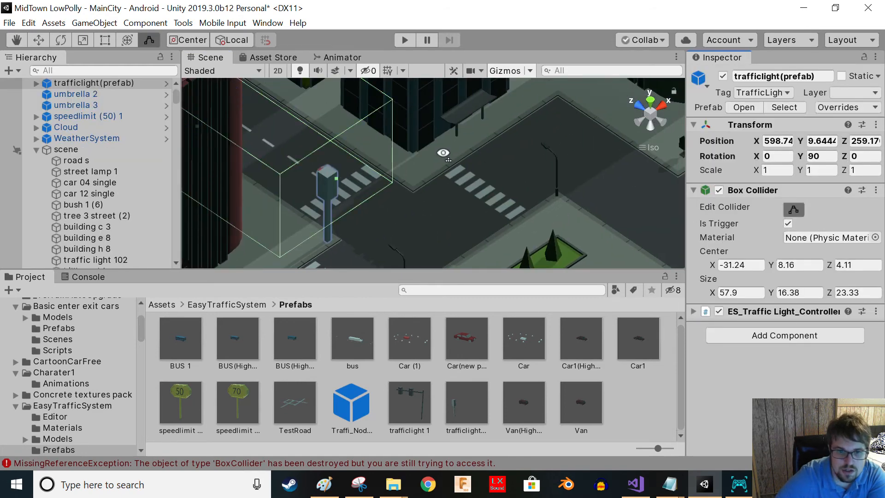
right_click_drag(477, 152, 450, 148)
middle_click_drag(450, 148, 322, 258)
scroll(458, 158, "down", 3)
middle_click_drag(451, 175, 349, 266)
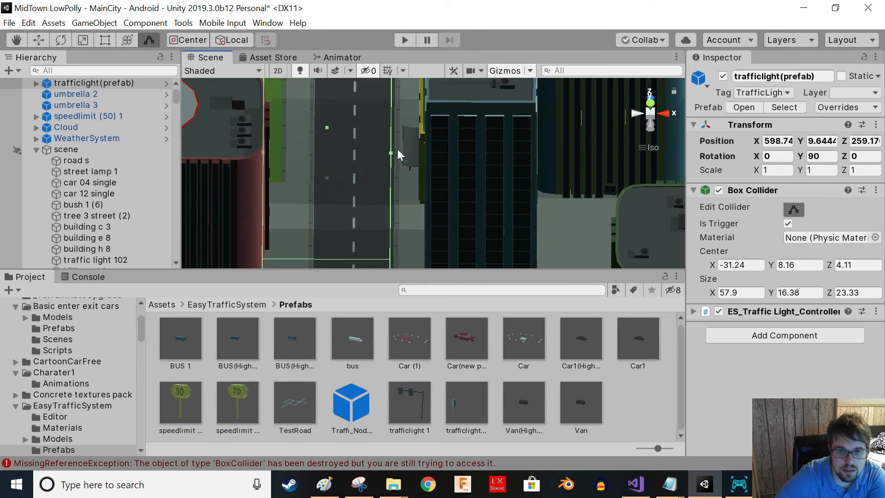
left_click_drag(392, 159, 350, 164)
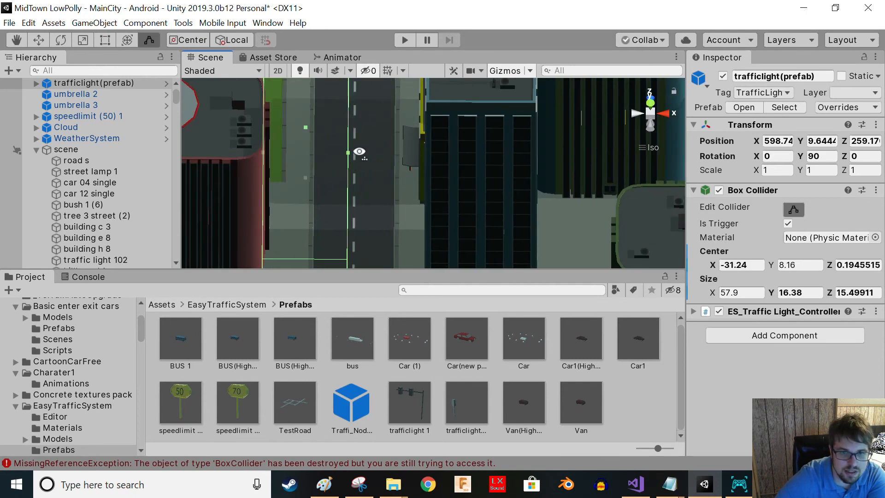
right_click_drag(378, 139, 360, 162)
middle_click_drag(386, 136, 346, 158)
scroll(346, 158, "down", 3)
middle_click_drag(295, 142, 352, 152)
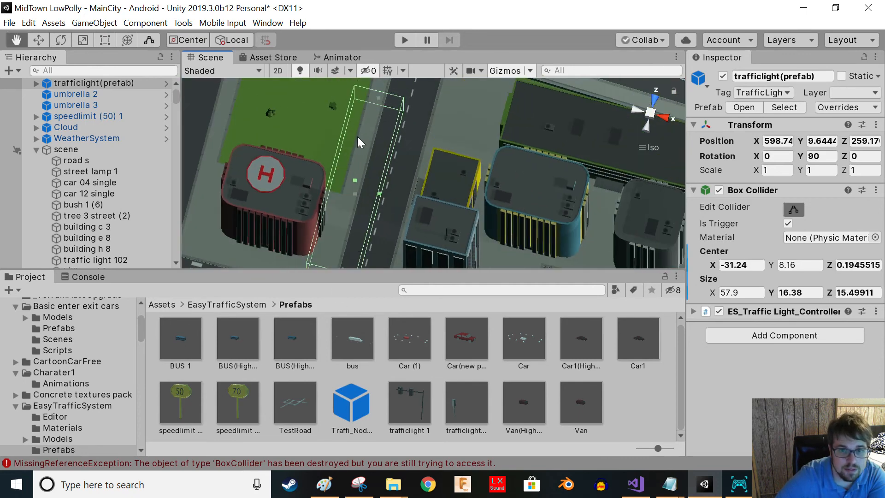
- Shrink the traffic light's trigger collider further to about 9.6 by 8.9 over its approach lane
left_click(377, 102)
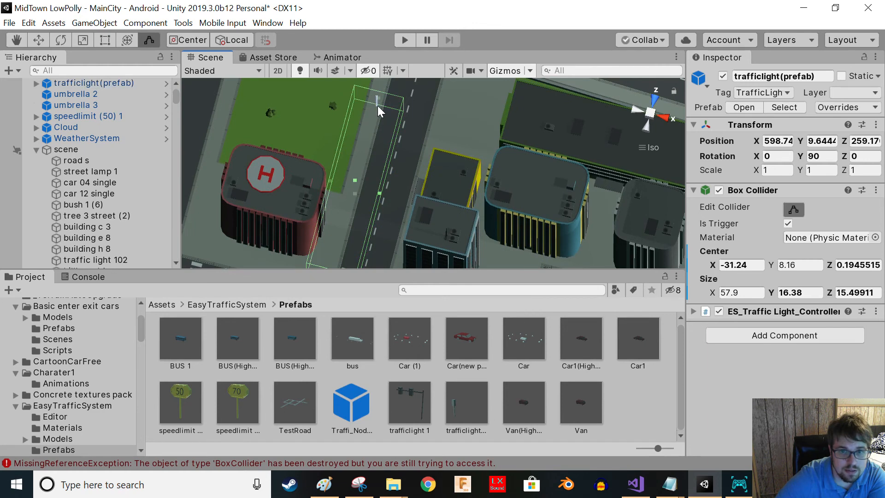
middle_click_drag(349, 215, 354, 189)
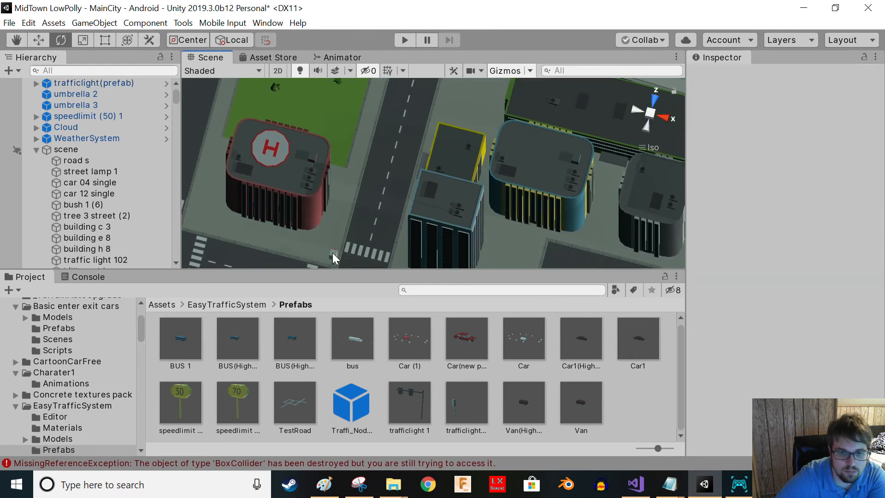
left_click(333, 253)
right_click_drag(333, 252, 240, 133)
mouse_move(396, 226)
right_mouse_down()
mouse_move(339, 178)
mouse_move(429, 196)
mouse_move(429, 182)
mouse_move(525, 307)
right_mouse_up()
middle_click_drag(471, 149, 486, 261)
left_click(793, 209)
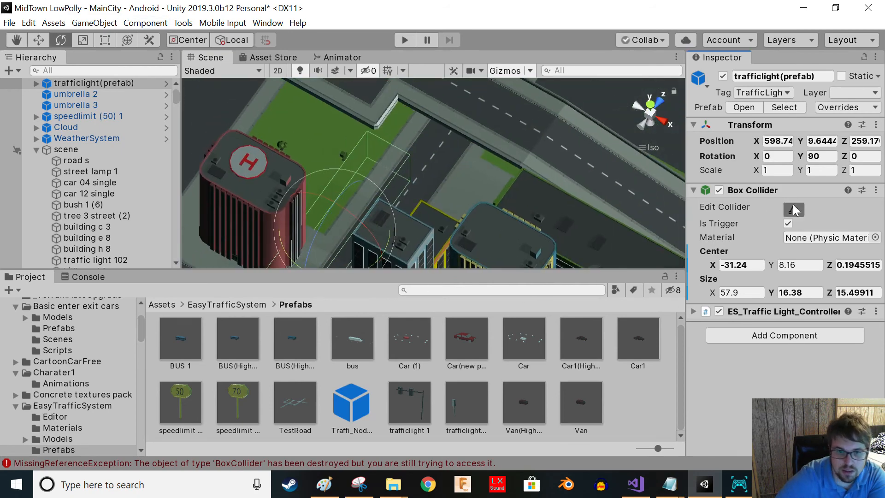
left_click_drag(392, 163, 380, 217)
middle_click_drag(379, 212, 465, 125)
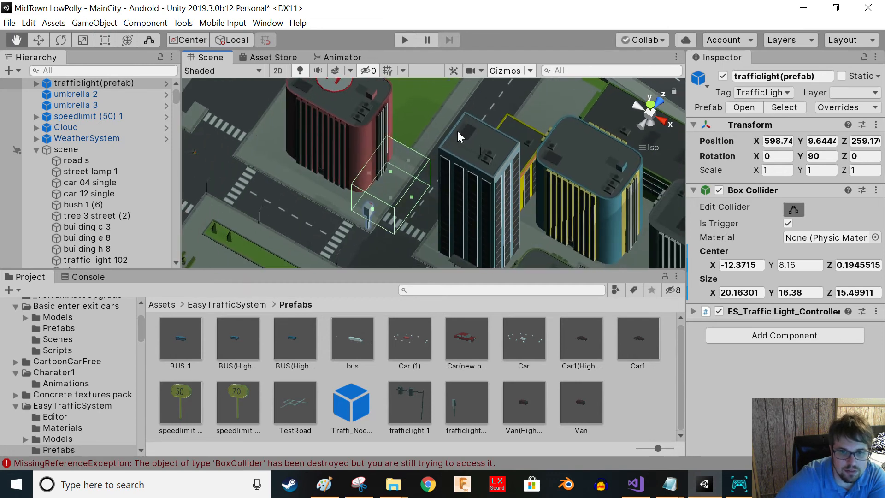
left_click_drag(409, 162, 376, 210)
left_click_drag(391, 255, 469, 186, "alt")
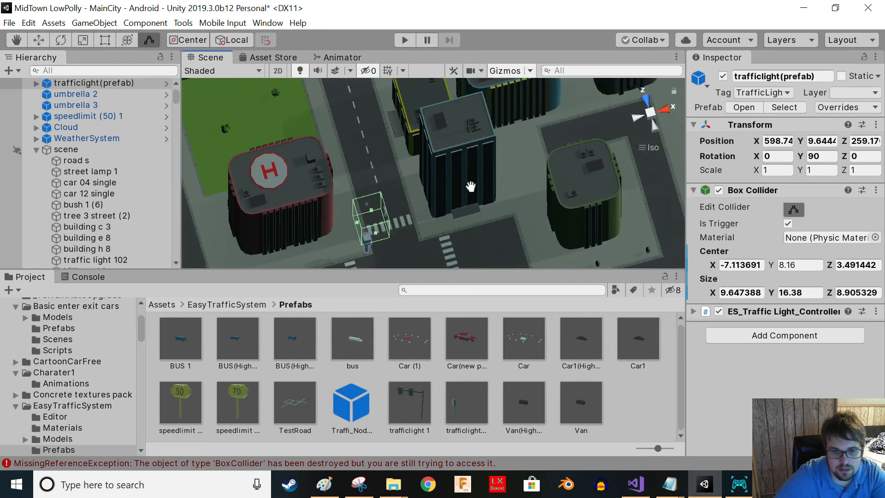
middle_click_drag(470, 187, 491, 137)
- Place another trafficlight prefab at the intersection and set its Y rotation to 180
left_click_drag(455, 403, 450, 194)
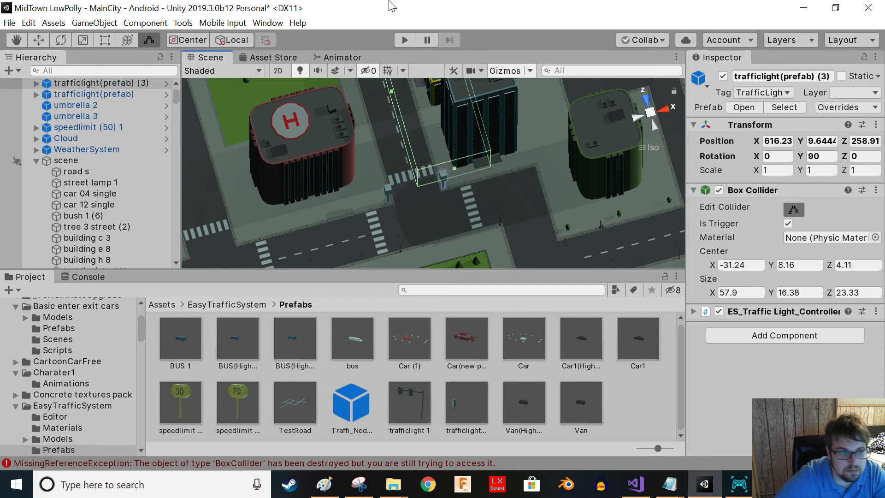
left_click(822, 156)
type("180")
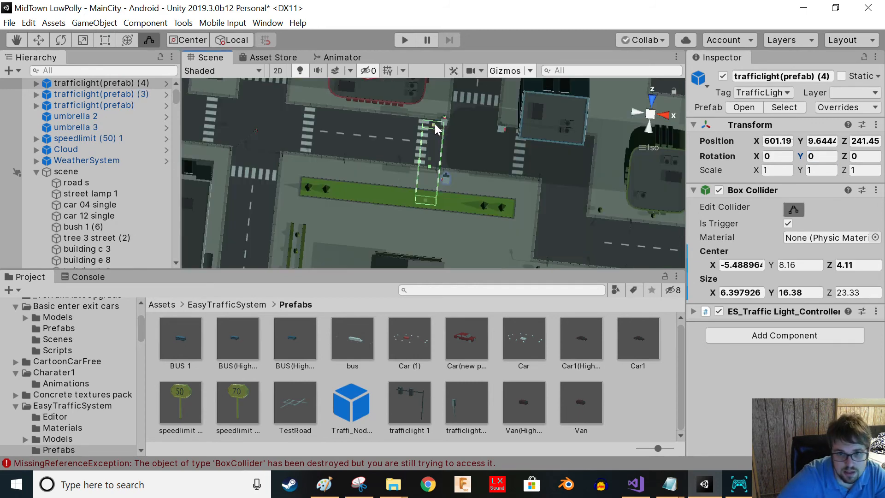
- Resize the added traffic lights' trigger colliders to fit their approach lanes
left_click_drag(435, 123, 431, 159)
left_click_drag(428, 207, 428, 172)
left_click_drag(376, 223, 420, 213, "alt")
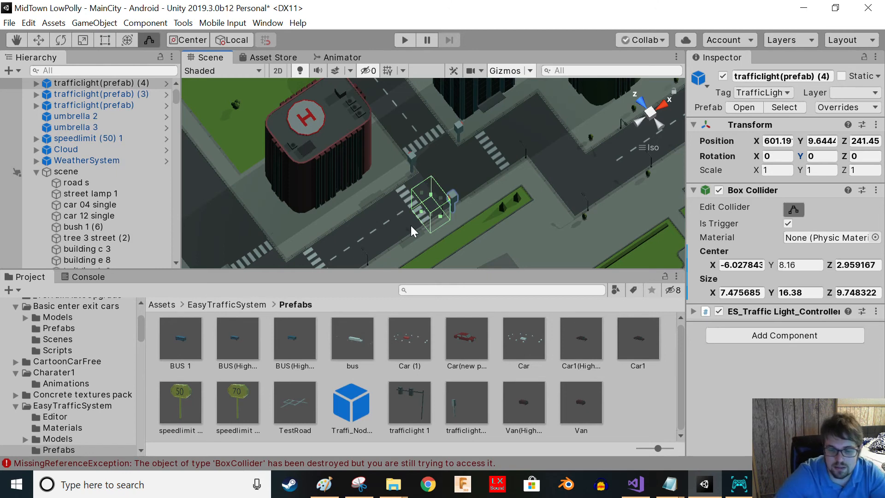
left_click_drag(484, 201, 421, 196, "alt")
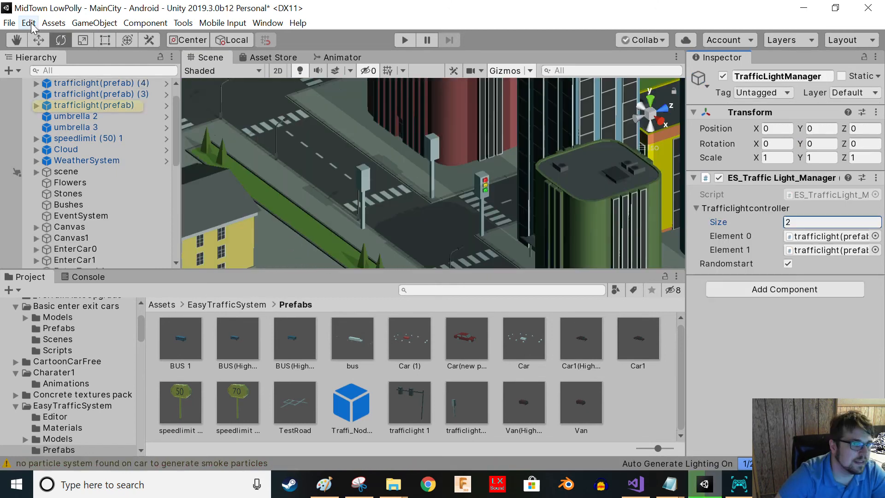
- Add a TrafficLightManager through the Easy Traffic System menu
left_click(31, 24)
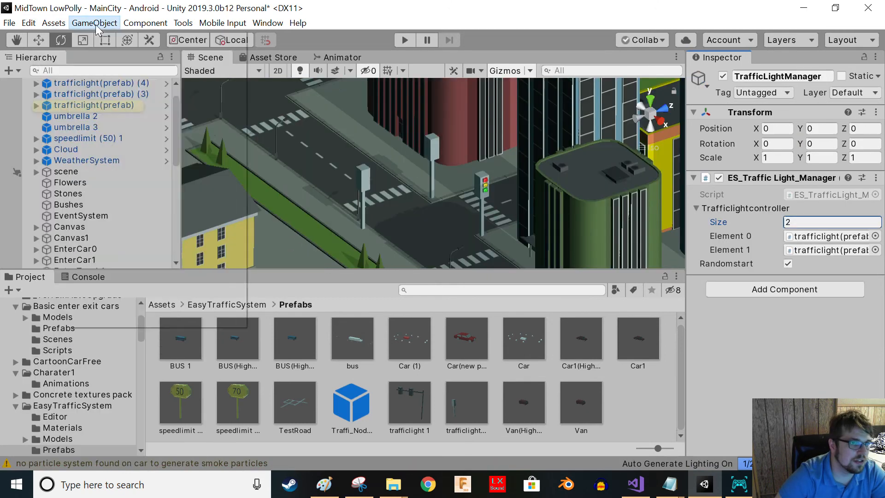
mouse_move(95, 25)
mouse_move(118, 168)
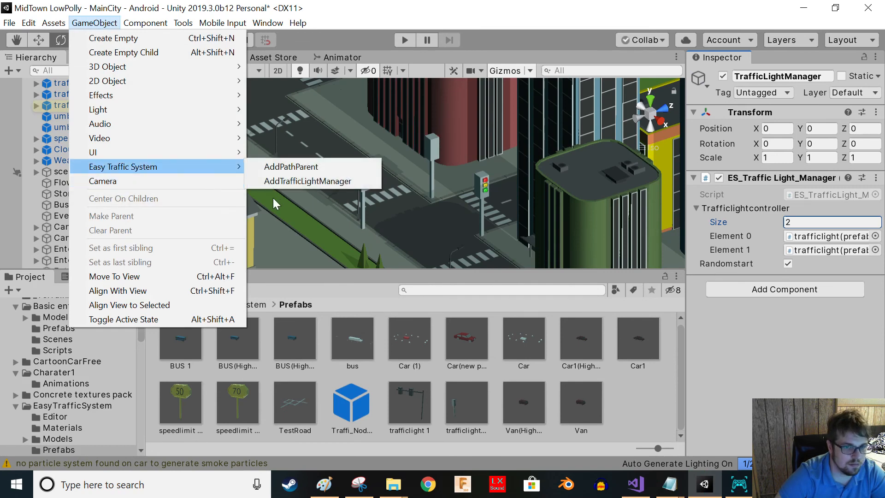
left_click(279, 181)
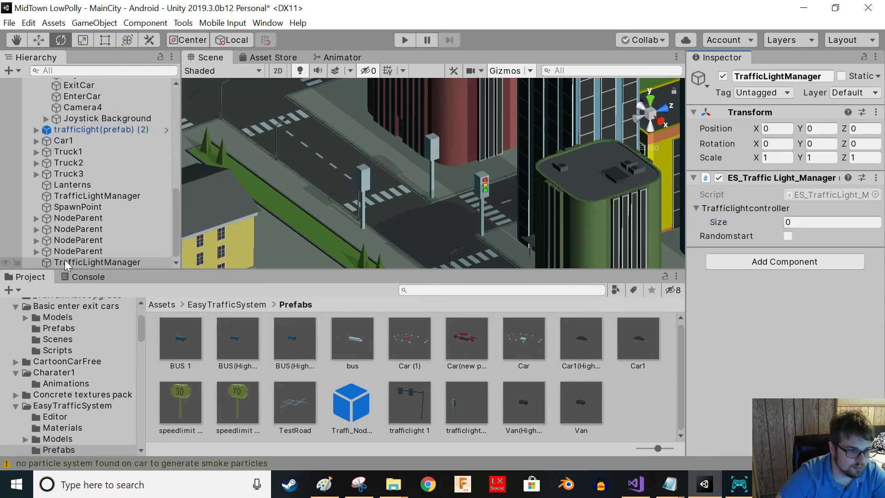
- Set the manager's traffic light controller size to 3 and assign the two new traffic lights to its first elements
left_click(793, 220)
type("3")
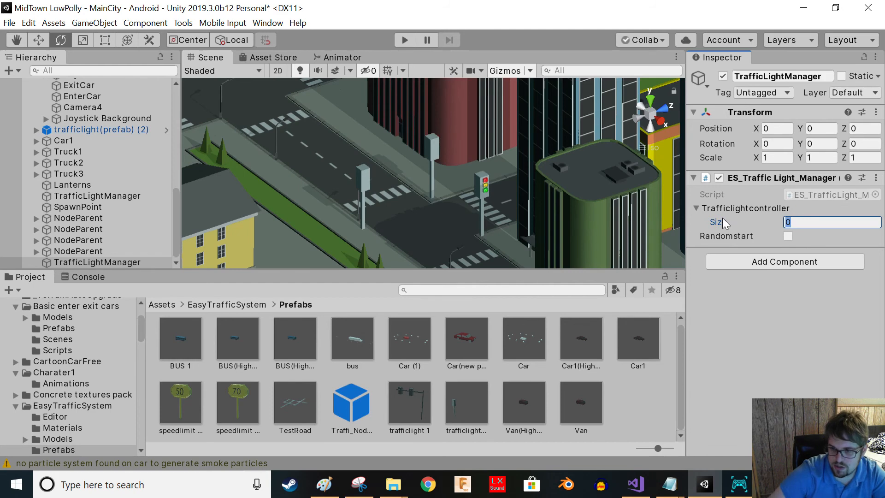
key("Return")
scroll(104, 174, "up", 8)
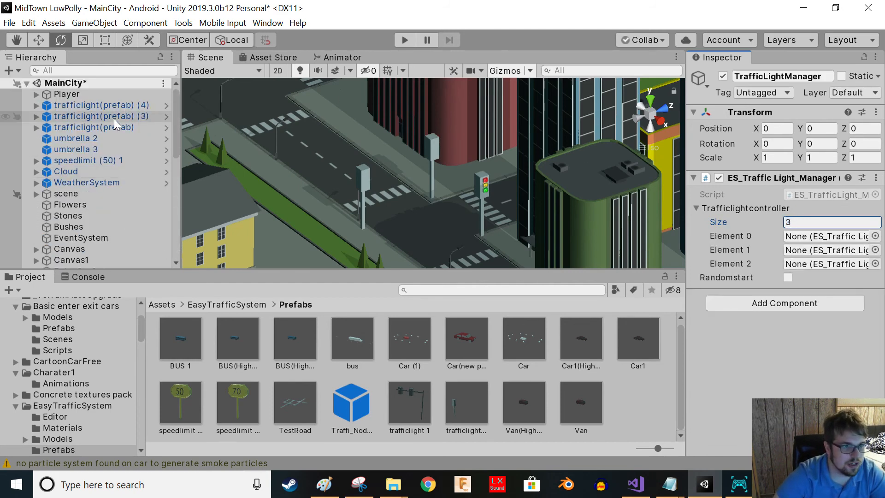
left_click_drag(115, 106, 824, 249)
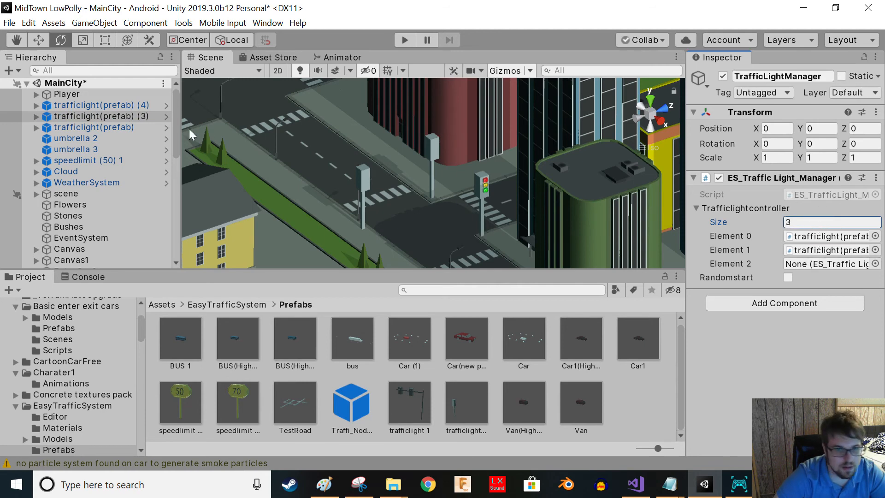
left_click_drag(98, 120, 76, 117)
scroll(106, 170, "down", 5)
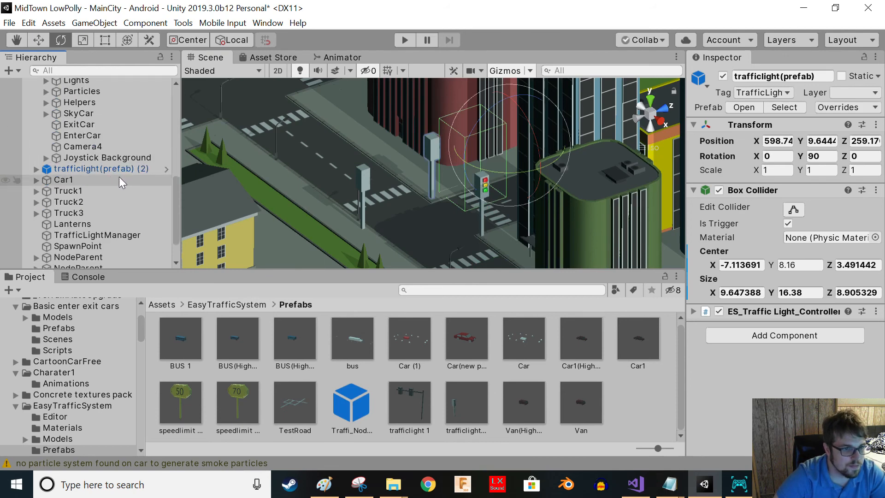
key("ctrl+z")
key("ctrl+z")
key("ctrl+z")
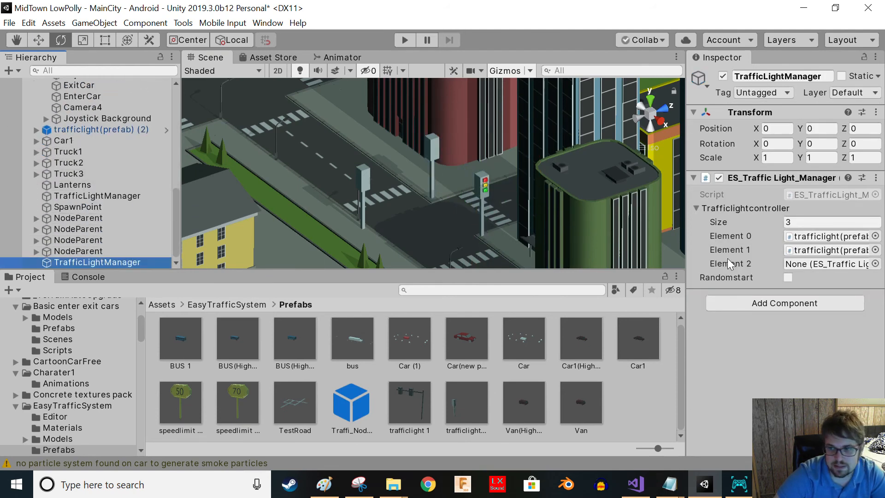
- Assign the remaining trafficlight prefab to the manager's Element 2 and tick Randomstart
scroll(97, 131, "up", 6)
left_click_drag(97, 131, 806, 265)
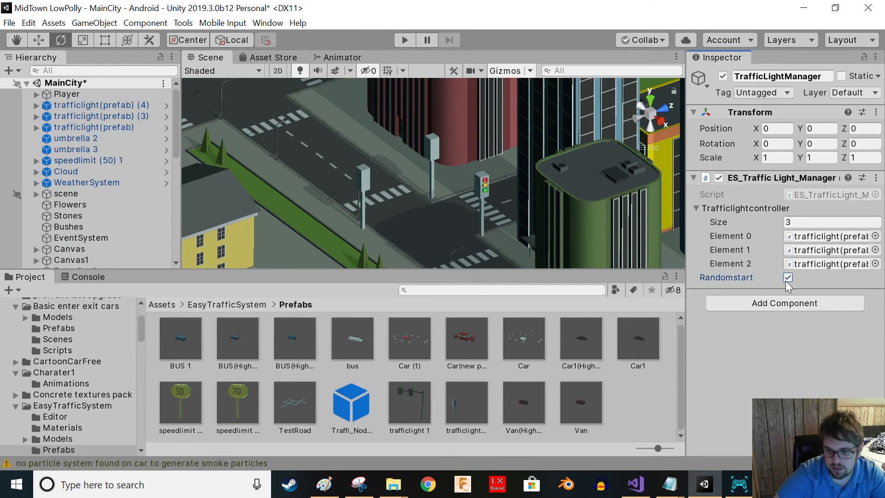
- Play-test the scene to watch the traffic lights cycle at the intersection
left_click(402, 40)
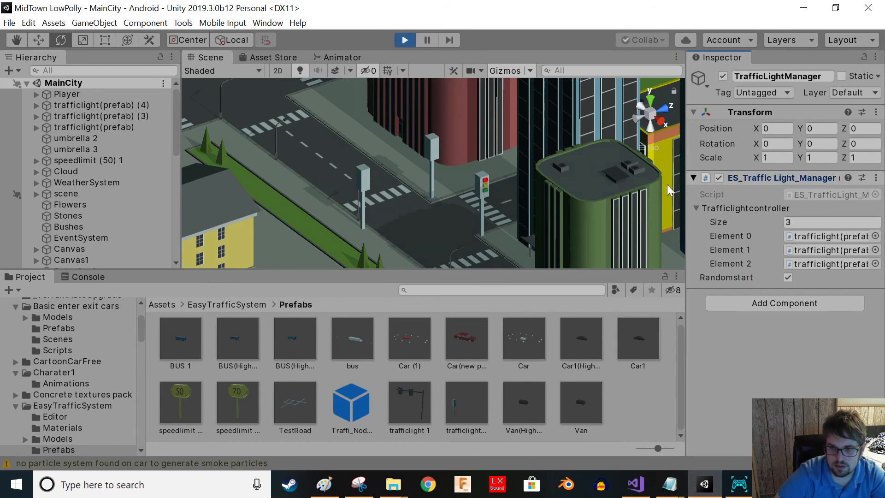
left_click(692, 178)
right_click_drag(440, 194, 57, 143)
right_click_drag(508, 168, 87, 167)
right_click_drag(457, 200, 475, 44)
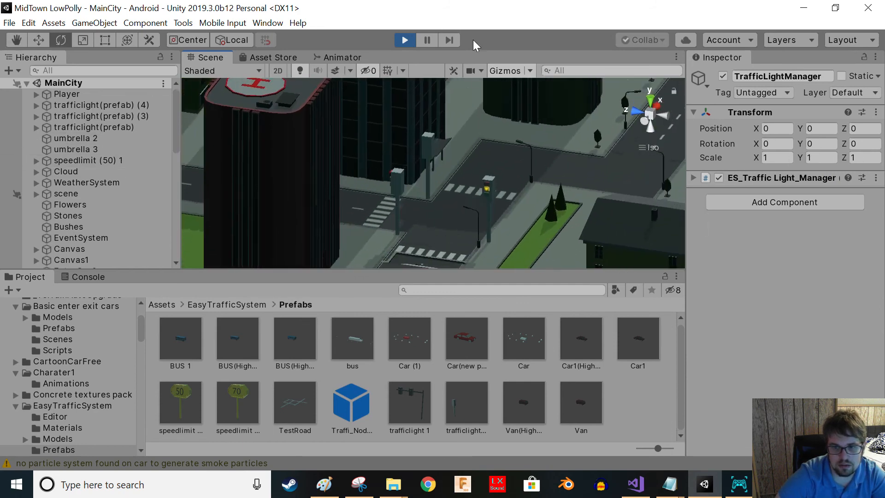
left_click(404, 41)
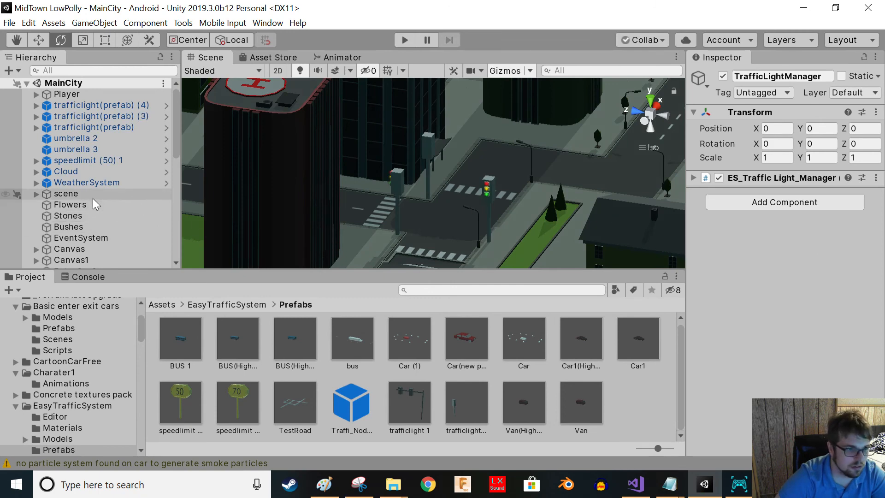
- Play-test the scene again and orbit around the intersections to check the traffic light behaviour
scroll(78, 208, "down", 8)
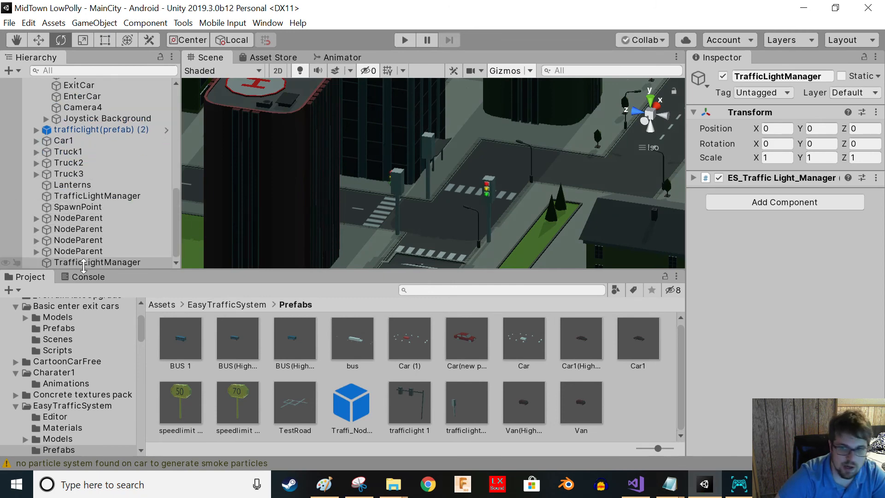
key("ctrl+p")
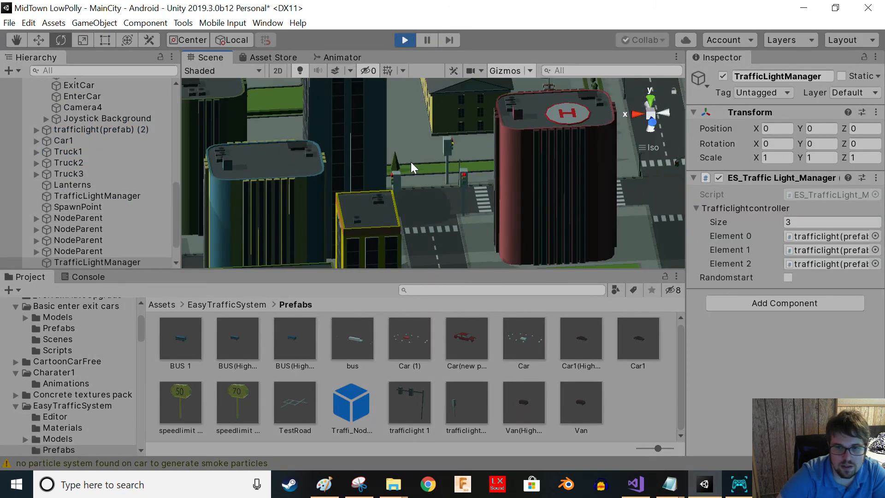
right_click_drag(32, 163, 463, 91)
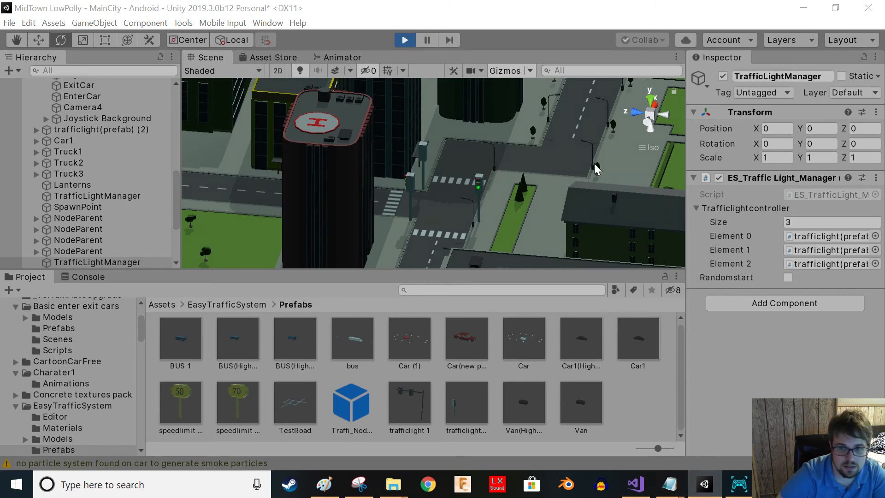
left_click_drag(521, 184, 377, 197, "alt")
right_click_drag(376, 198, 285, 196)
scroll(450, 182, "down", 7)
right_click_drag(490, 180, 566, 224)
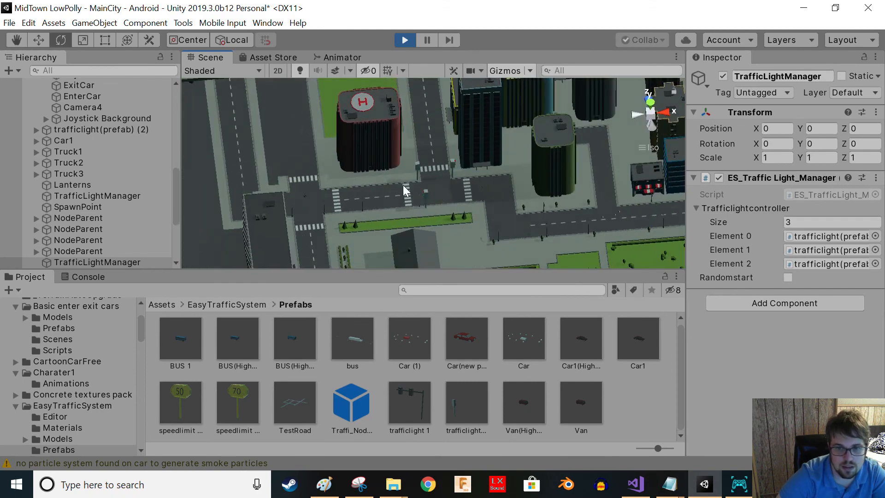
right_click_drag(405, 185, 661, 195)
scroll(430, 207, "up", 5)
right_click_drag(431, 208, 593, 185)
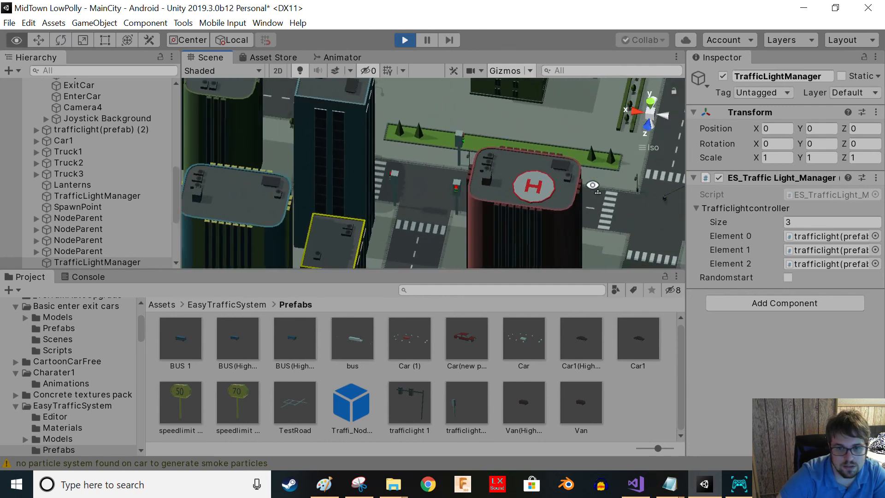
left_click(695, 178)
right_click_drag(362, 169, 877, 114)
right_click_drag(524, 174, 417, 189)
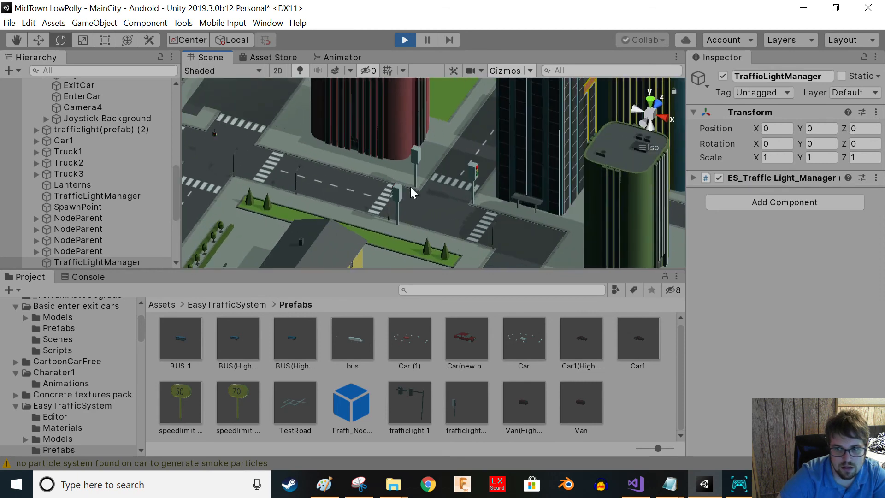
right_click_drag(362, 203, 654, 204)
right_click_drag(330, 198, 736, 166)
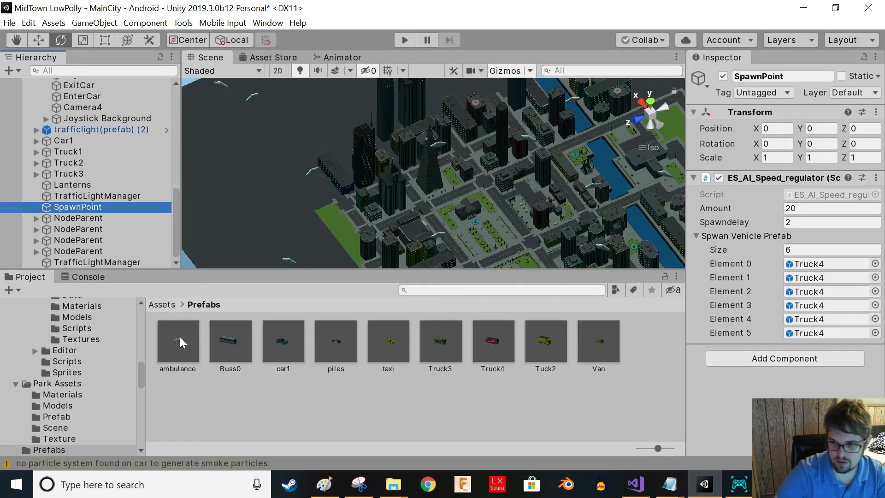
- Assign the ambulance, Buss0, piles, taxi and Truck3 prefabs to the spawn point's vehicle elements 1 through 5
left_click_drag(178, 340, 811, 278)
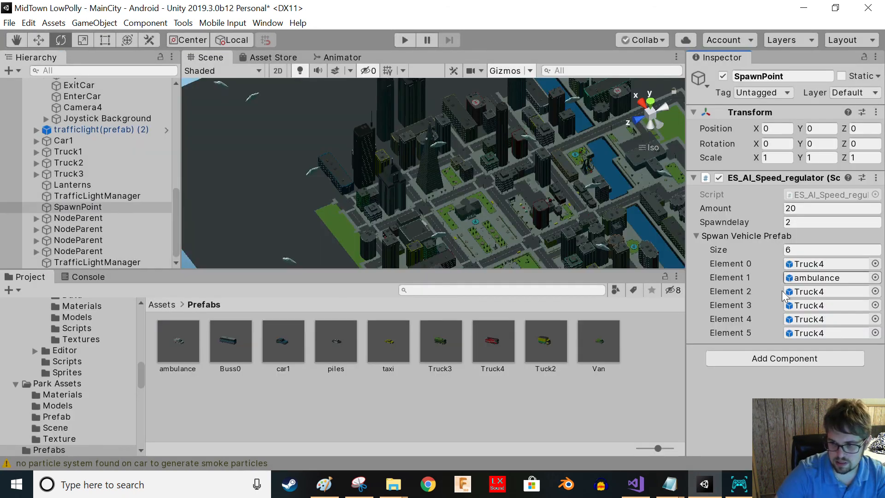
left_click_drag(230, 341, 825, 292)
left_click_drag(287, 353, 817, 305)
left_click_drag(335, 347, 805, 306)
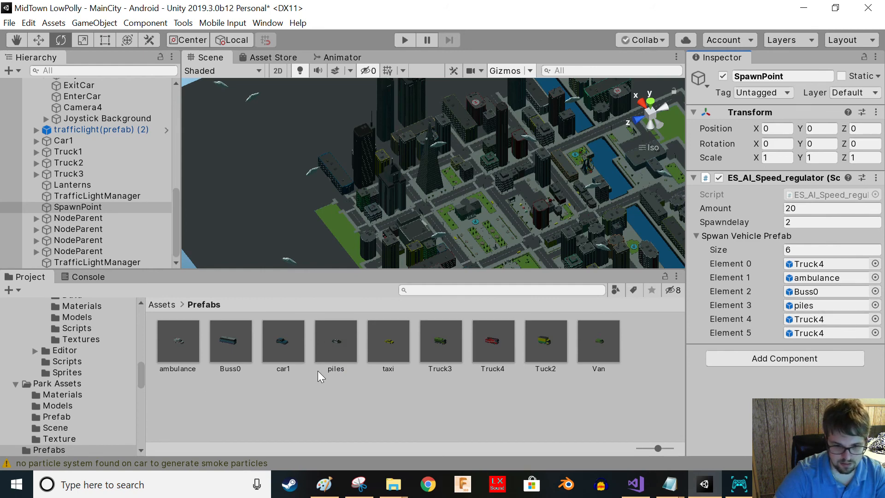
left_click_drag(389, 350, 793, 322)
left_click_drag(441, 355, 826, 332)
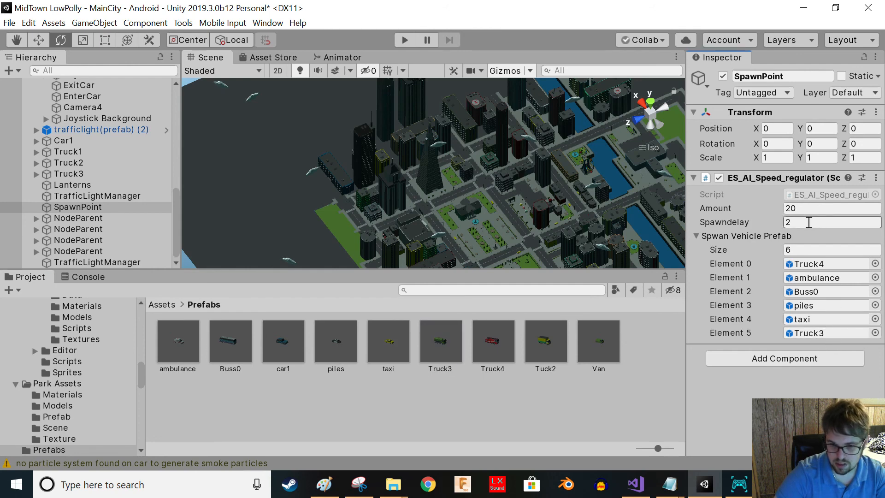
- Extend the spawn vehicle prefab list to 8 entries and assign Tuck2 and Van to elements 6 and 7
left_click(724, 251)
type("7")
key("Return")
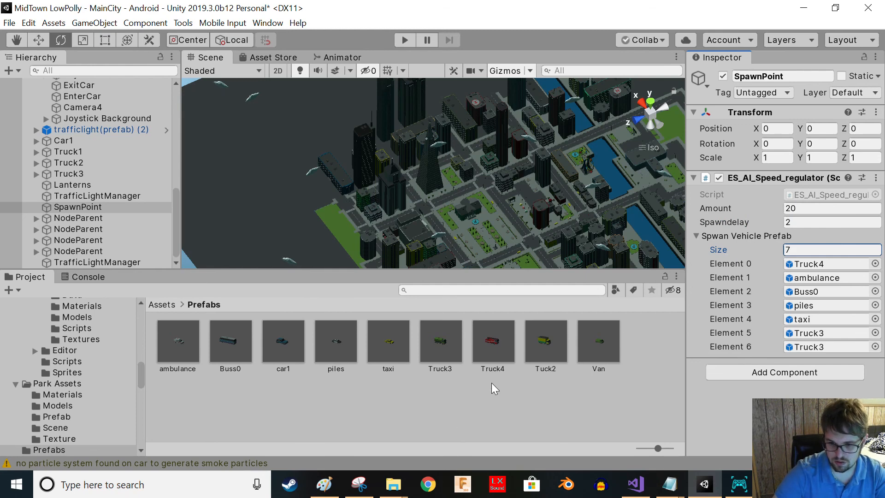
left_click_drag(542, 353, 806, 353)
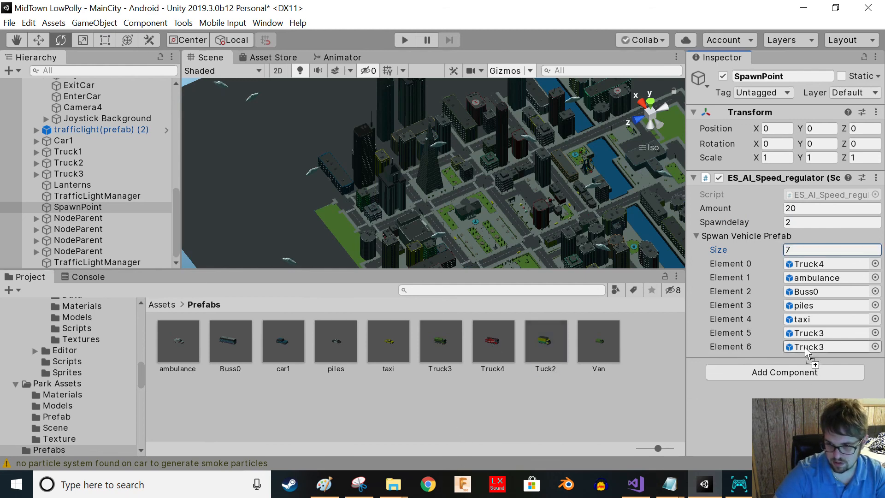
left_click(732, 223)
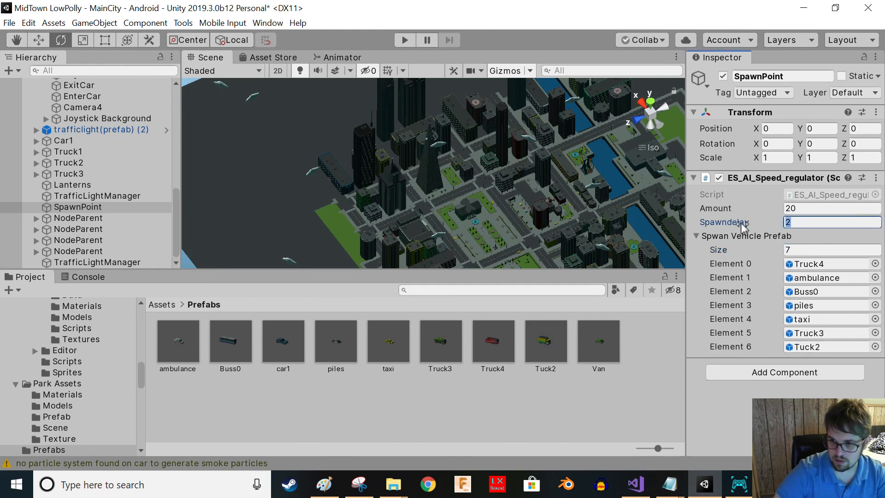
left_click(778, 250)
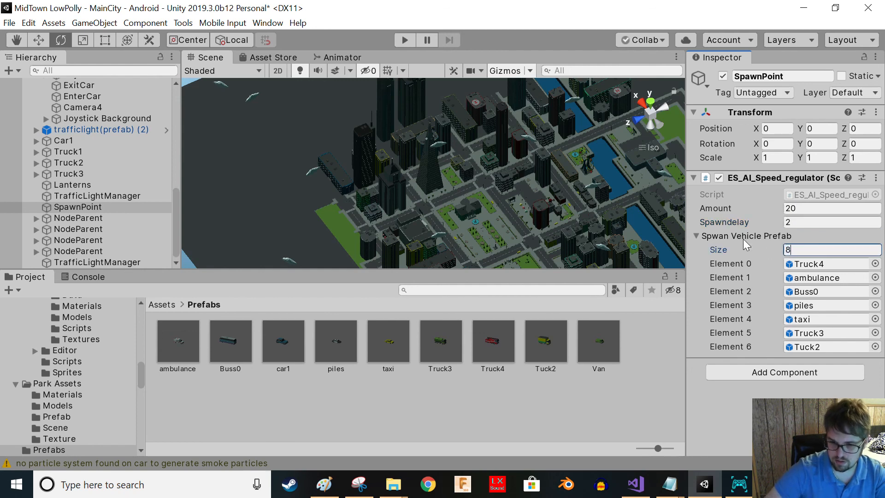
type("8")
key("Return")
left_click_drag(589, 337, 806, 361)
- Set the spawn point's Amount to 50 and re-enter a Spawndelay of 2
left_click(755, 205)
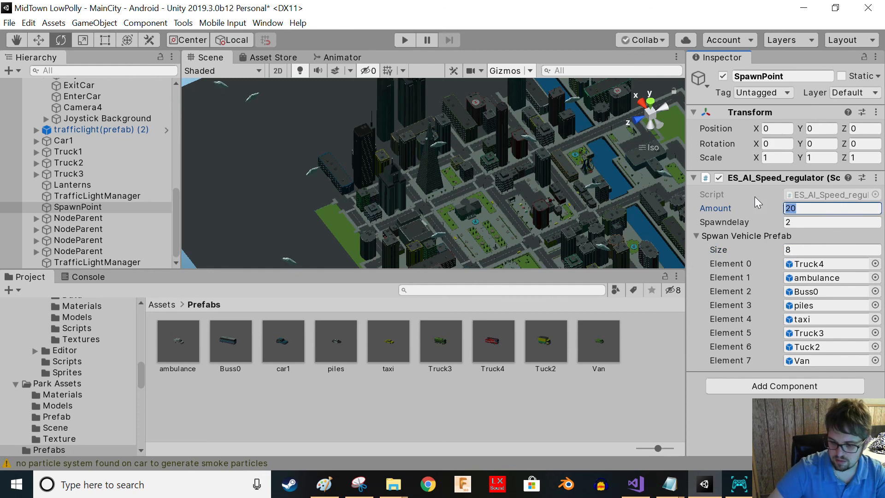
type("50")
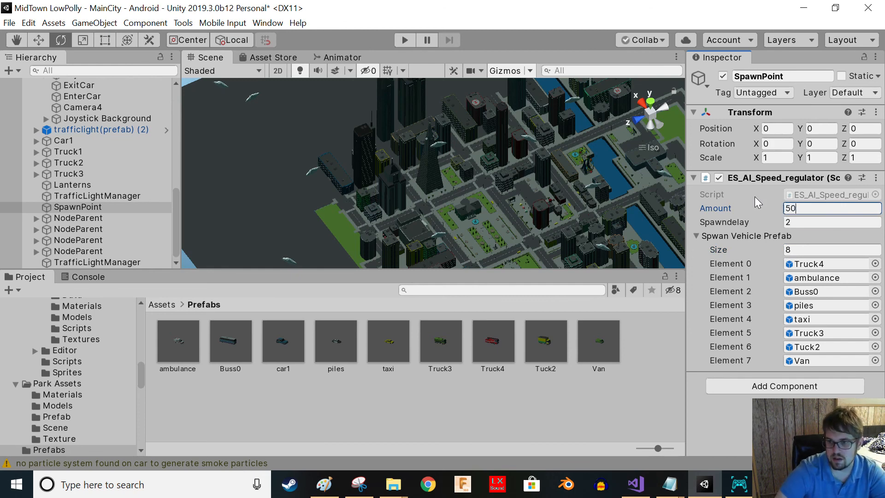
left_click(772, 225)
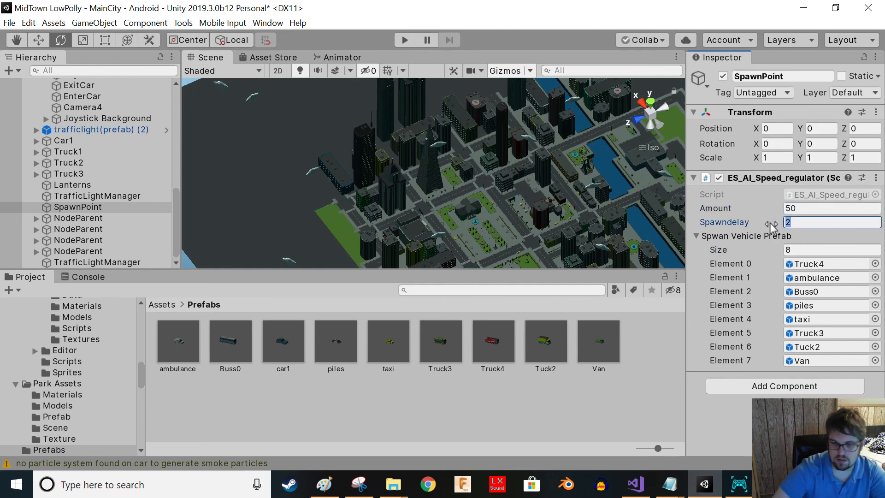
type("1.5")
key("BackSpace")
key("BackSpace")
key("BackSpace")
type("2")
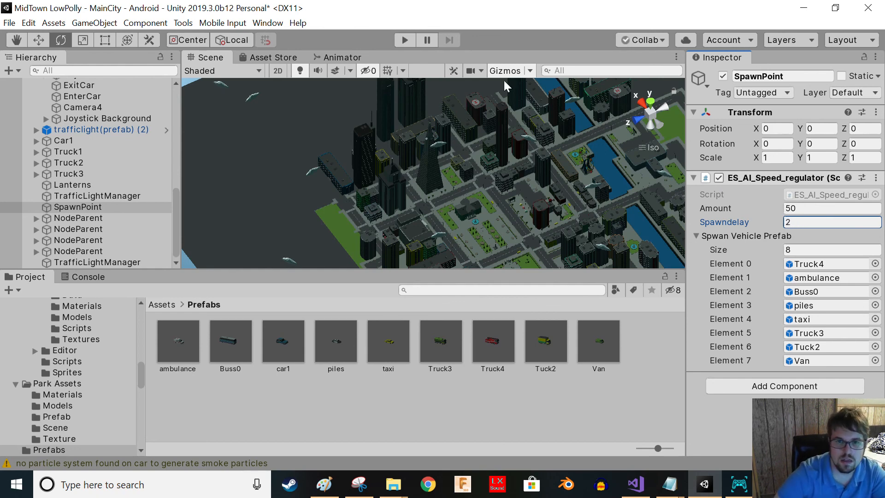
- Play-test the scene to watch the spawned vehicles drive through the intersections and select a bus
left_click(404, 40)
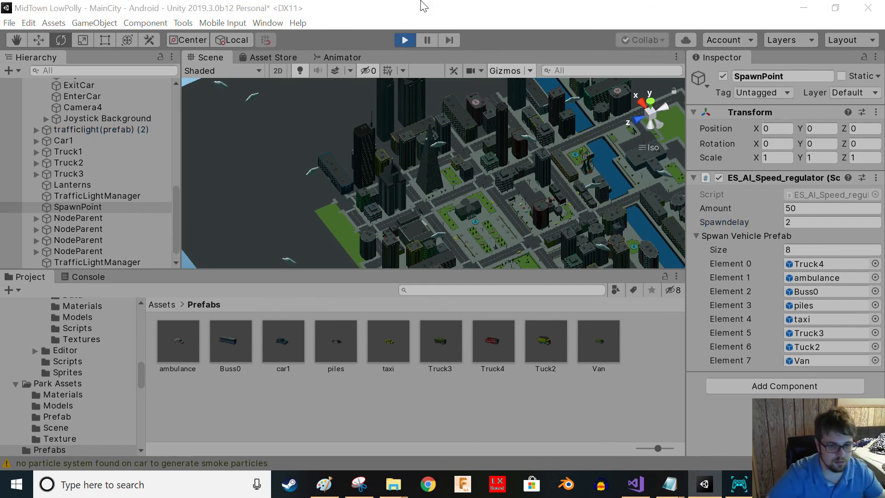
middle_click_drag(479, 111, 592, 62)
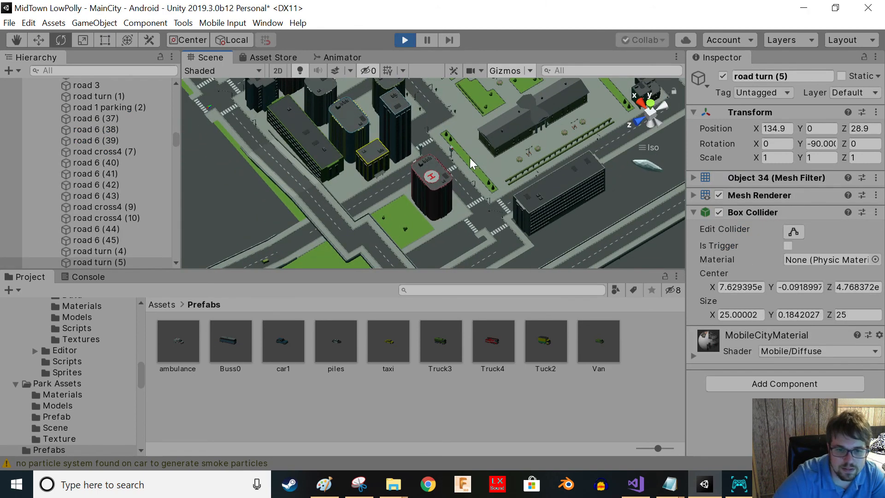
scroll(470, 164, "up", 3)
mouse_move(461, 166)
right_mouse_down()
mouse_move(330, 148)
mouse_move(281, 120)
right_mouse_up()
right_click_drag(519, 226, 435, 205)
mouse_move(549, 229)
right_mouse_down()
mouse_move(385, 243)
mouse_move(574, 241)
right_mouse_up()
scroll(414, 202, "up", 10)
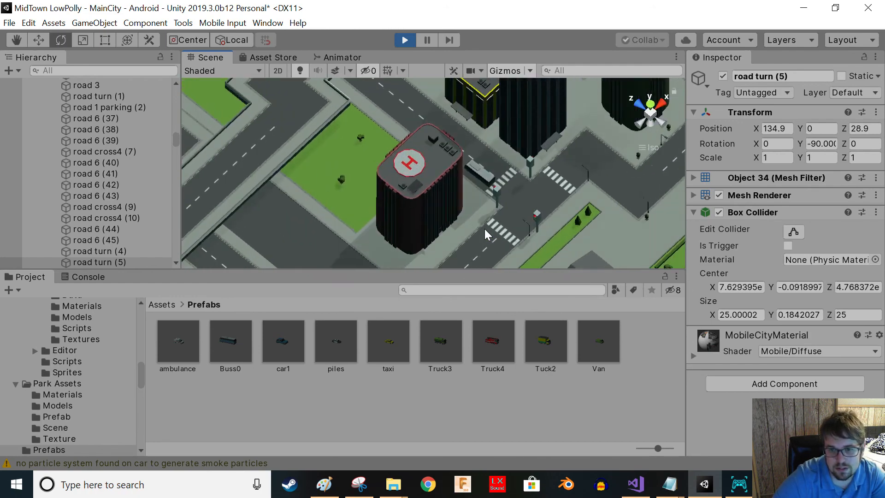
right_click_drag(412, 204, 126, 232)
right_click_drag(403, 226, 334, 230)
right_click_drag(507, 197, 458, 128)
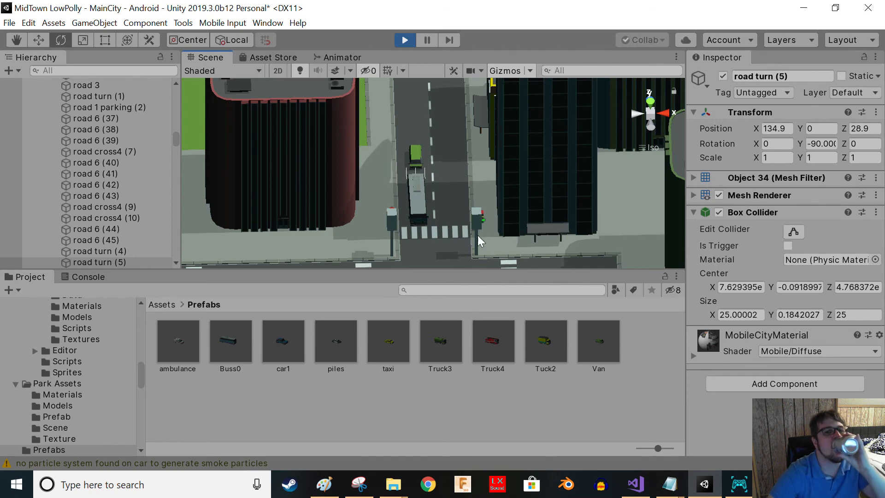
middle_click_drag(454, 228, 408, 193)
left_click_drag(438, 201, 377, 194, "alt")
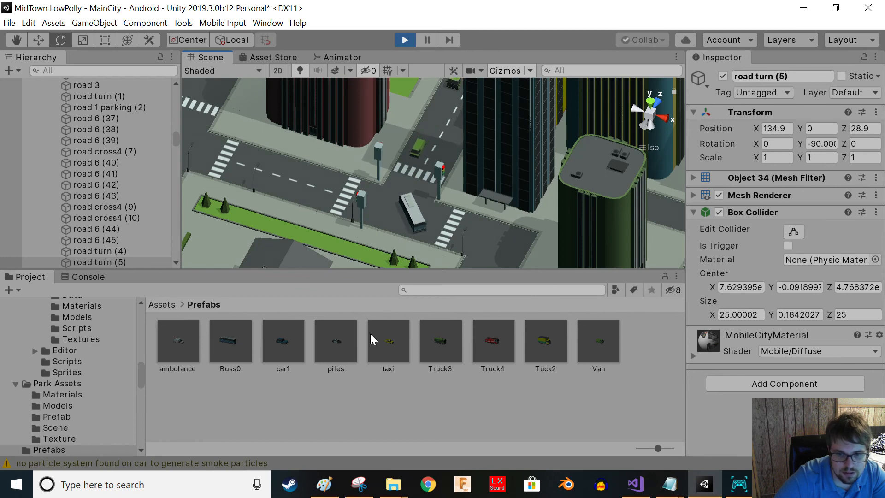
middle_click_drag(493, 252, 451, 187)
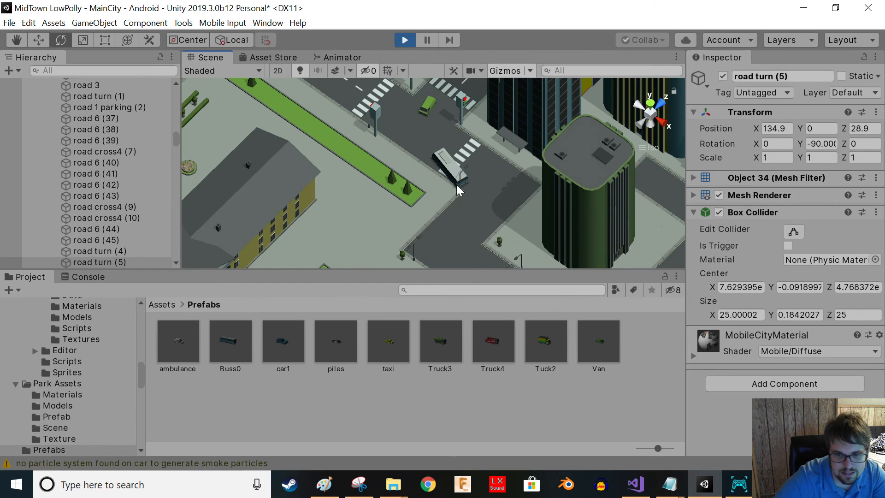
left_click(458, 187)
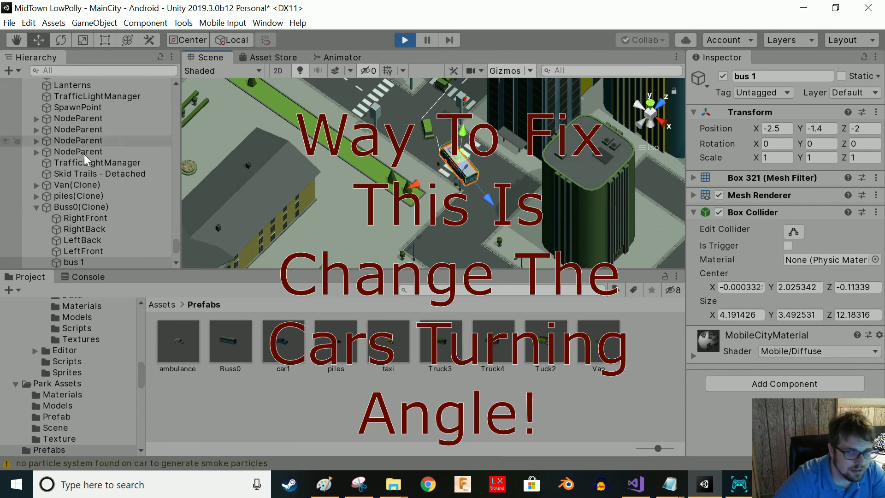
- Examine the Truck3 prefab and its traffic controller wheel settings in prefab mode
scroll(63, 122, "up", 5)
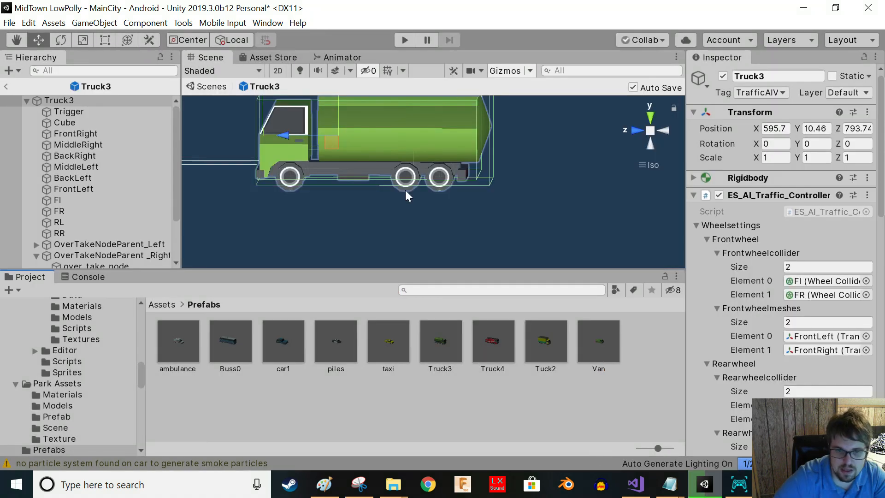
scroll(373, 219, "down", 2)
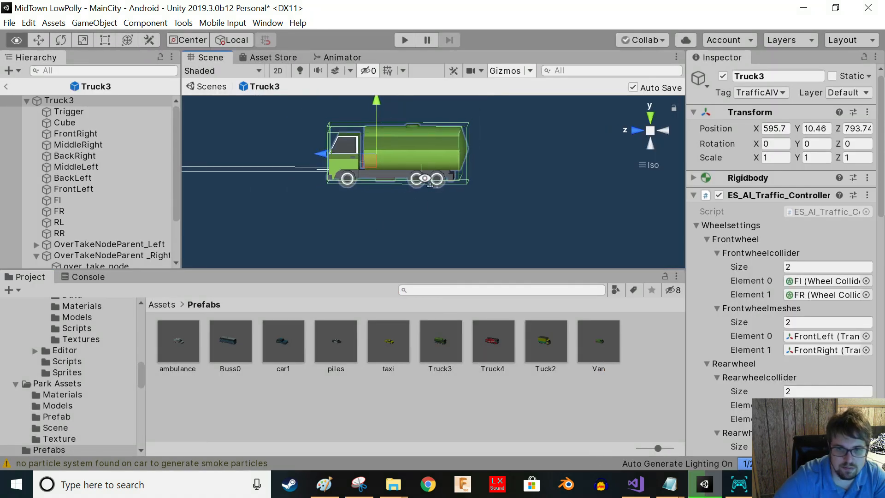
scroll(425, 154, "up", 3)
middle_click_drag(435, 116, 389, 205)
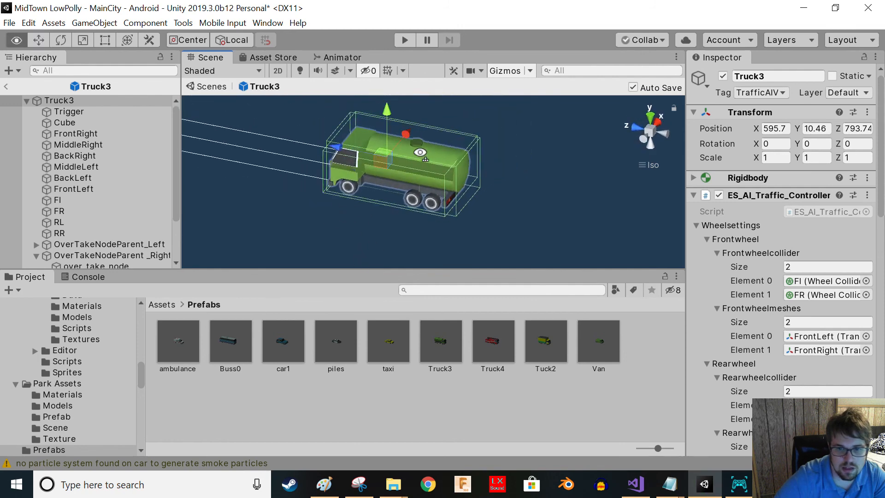